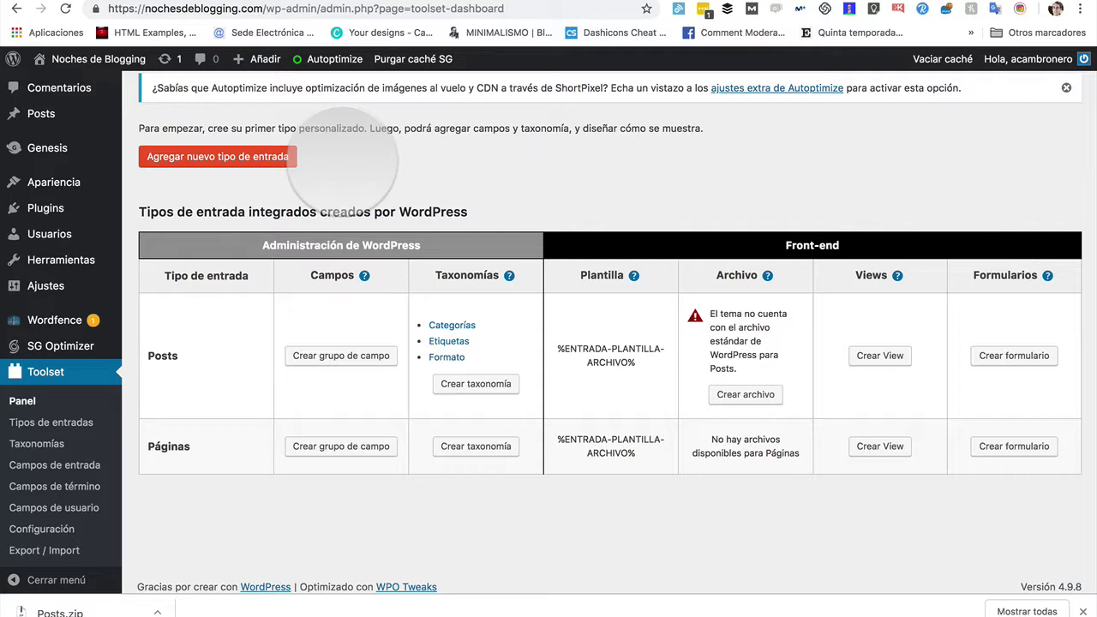
- Start adding a new custom post type from the Toolset dashboard
scroll(420, 559, "down", 1)
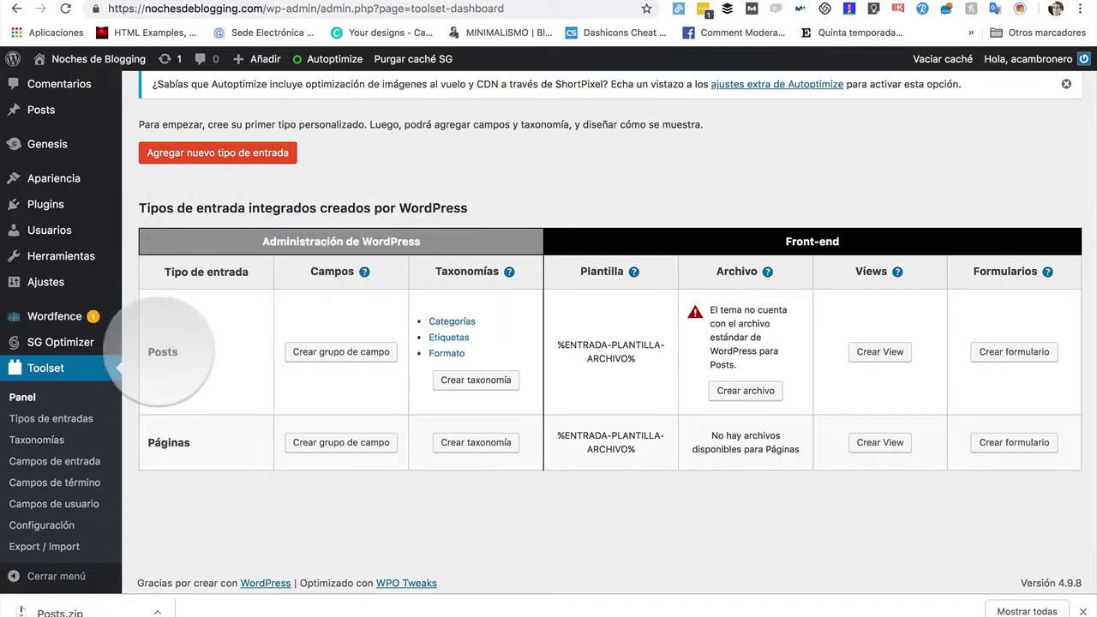
scroll(343, 354, "up", 3)
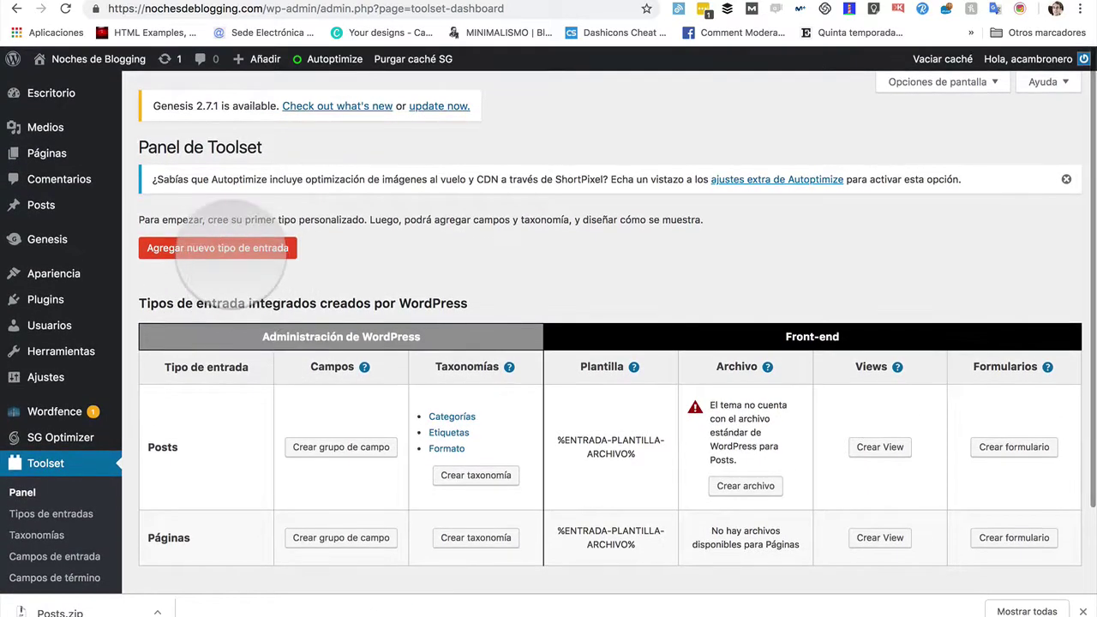
left_click(244, 248)
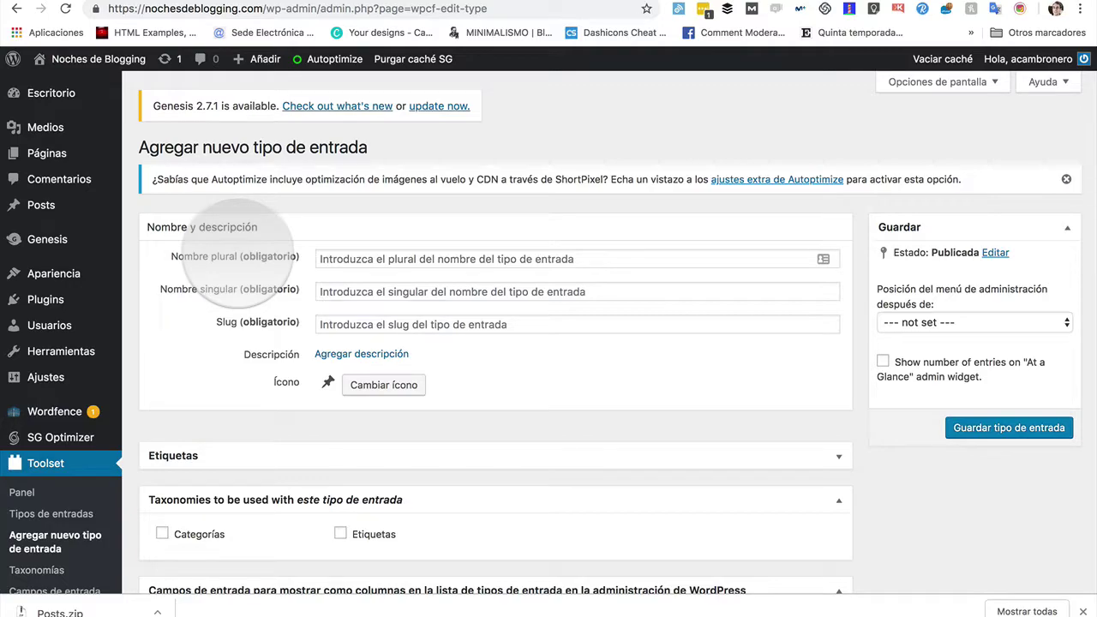
- Name the new post type Temporadas in the plural and Temporada in the singular, with the slug temporada
scroll(380, 404, "down", 10)
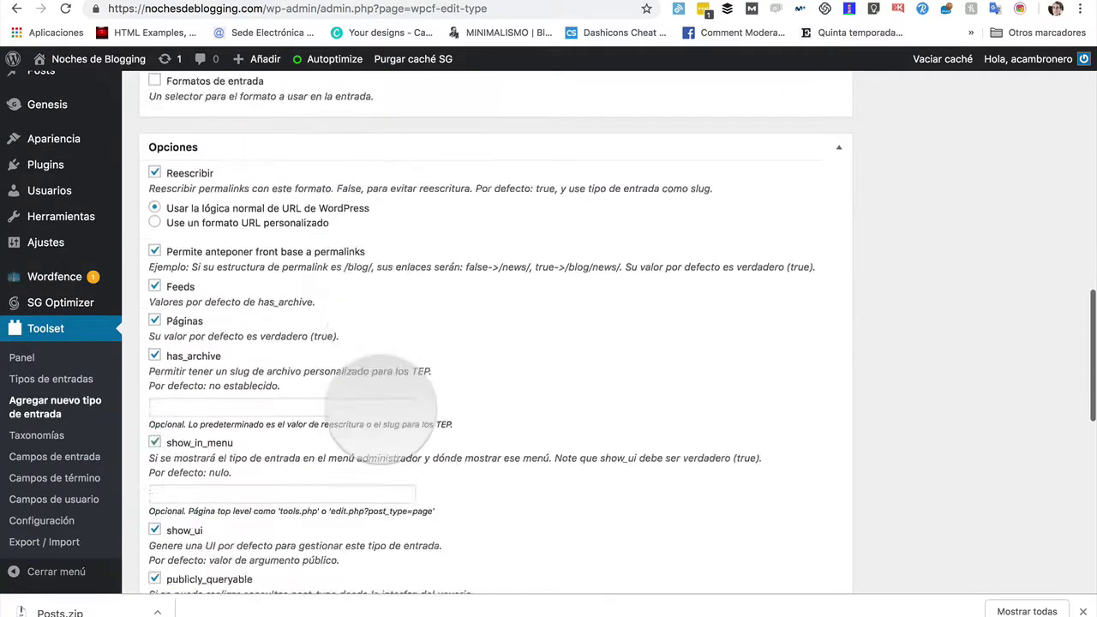
scroll(380, 404, "down", 5)
scroll(380, 404, "up", 15)
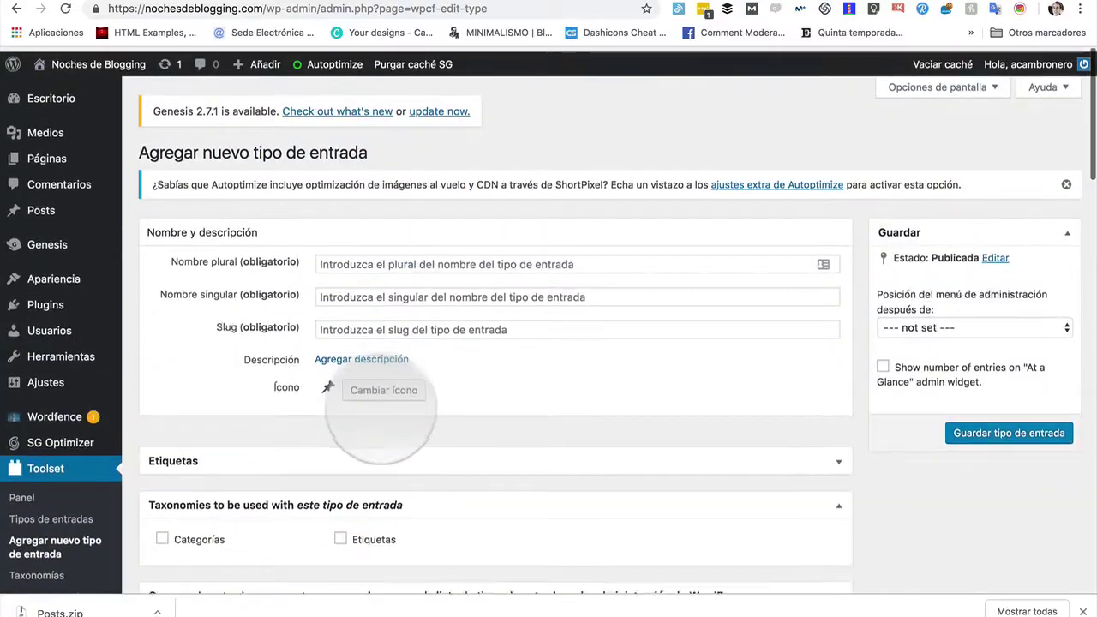
scroll(380, 415, "down", 15)
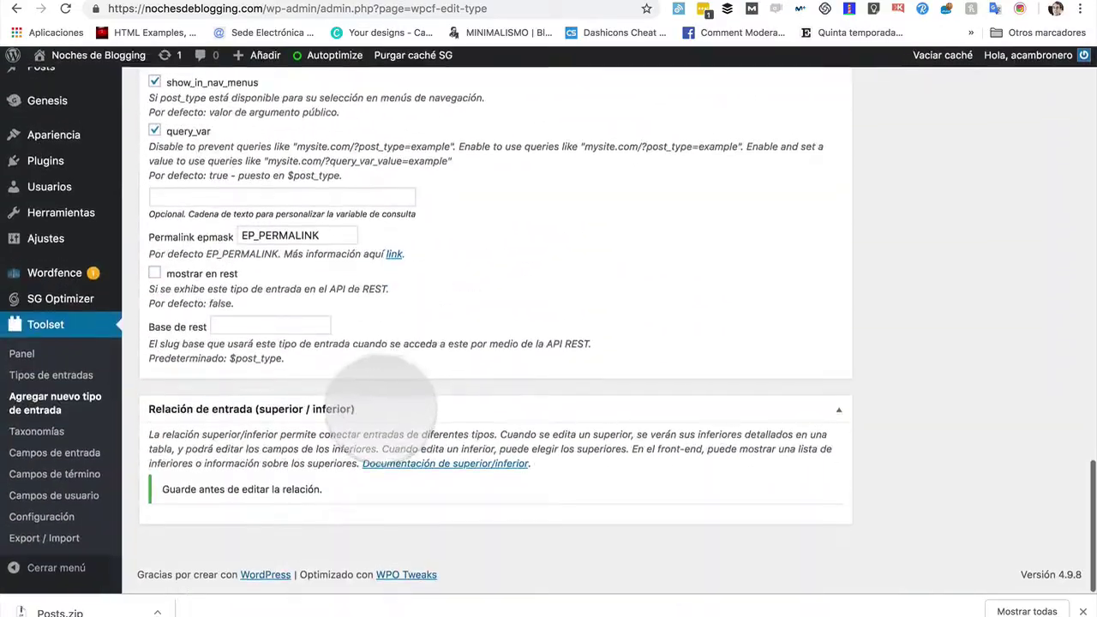
scroll(380, 404, "up", 15)
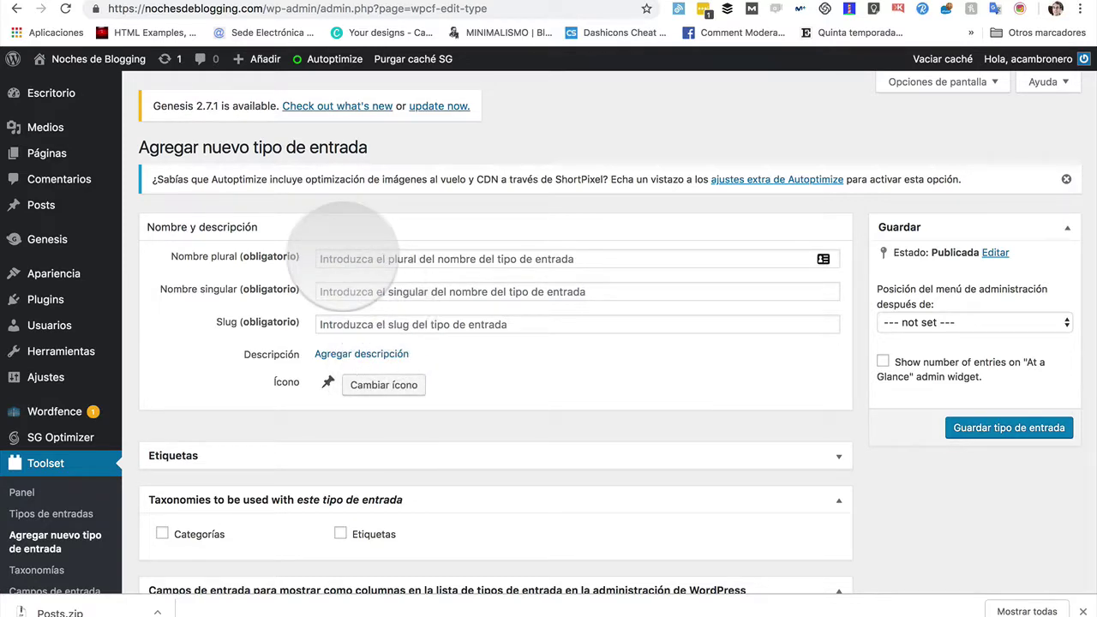
left_click(343, 258)
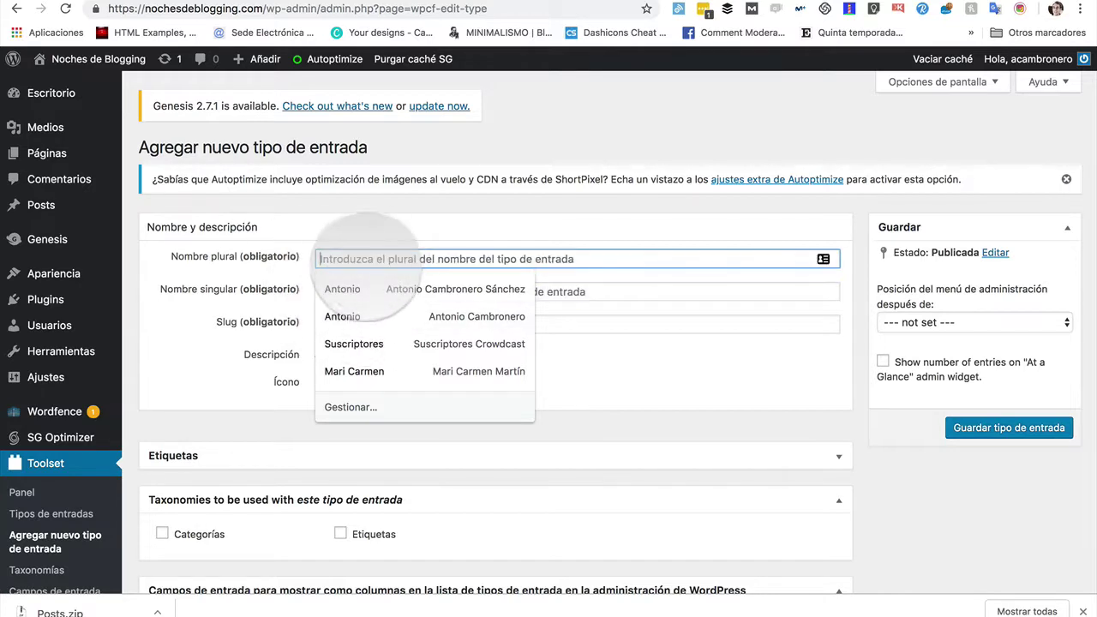
type("Temporadas")
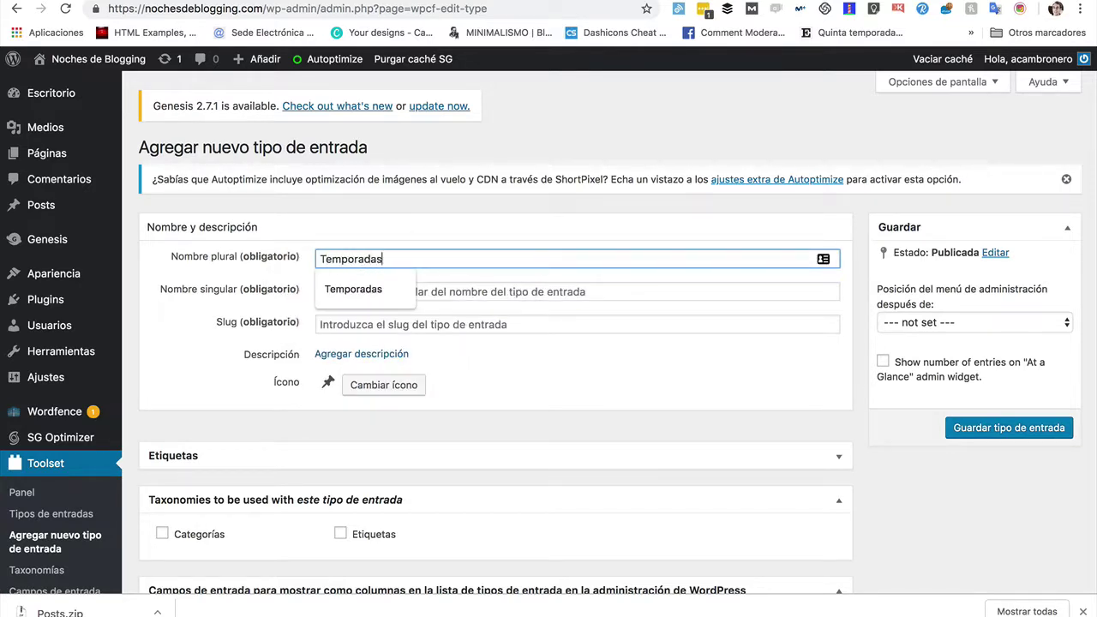
key("Tab")
type("Temporada")
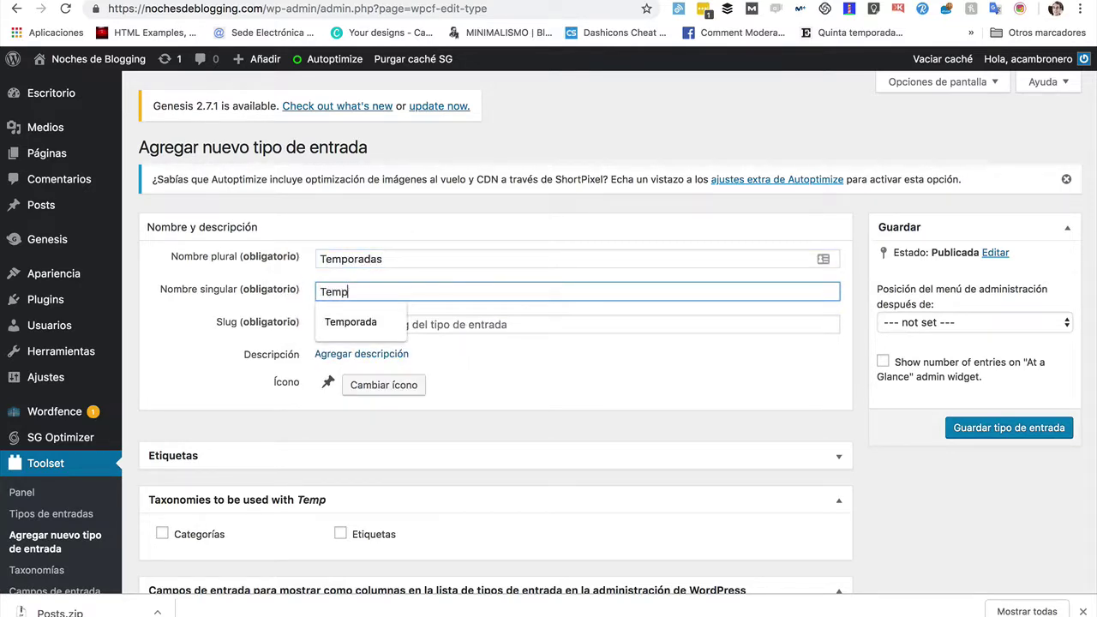
left_click(576, 373)
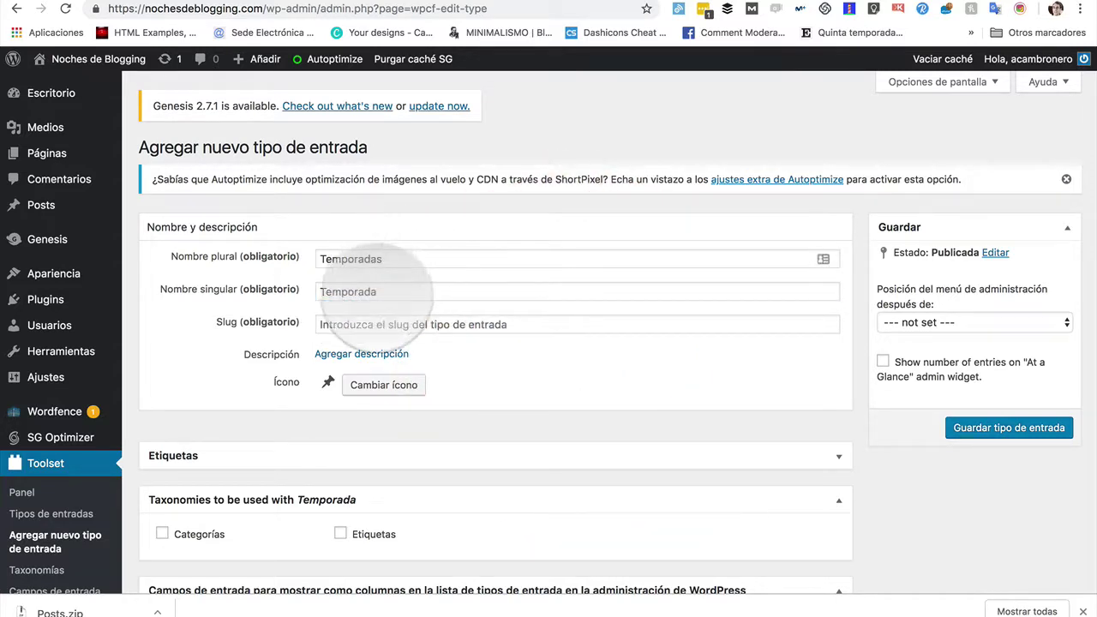
left_click(369, 324)
left_click(476, 374)
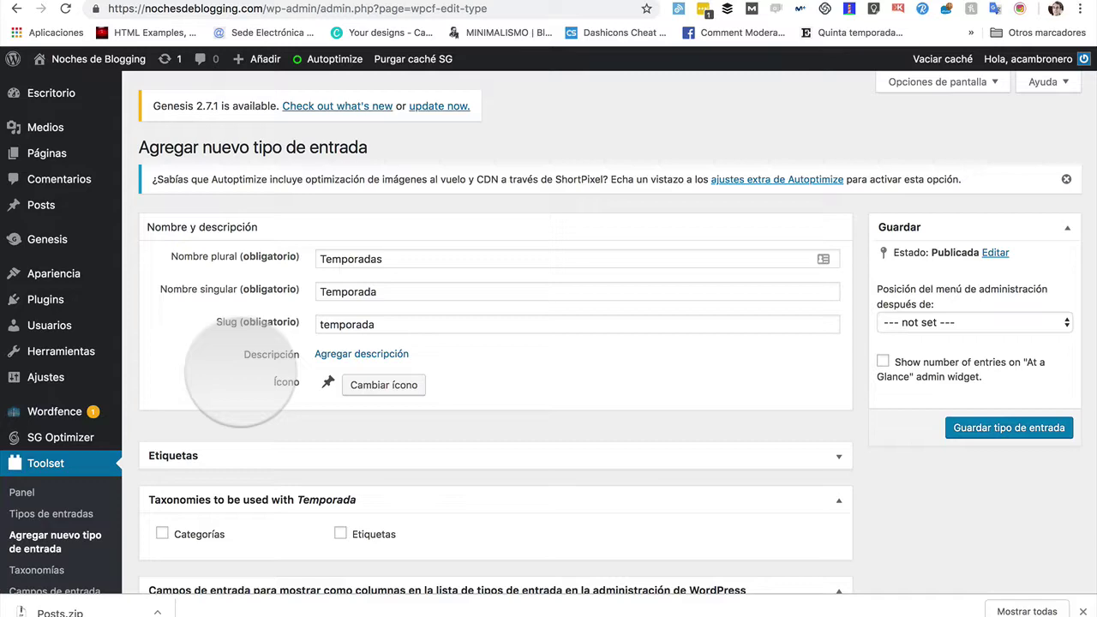
- Disable the Editor section among the sections displayed when editing a Temporada, then collapse that settings group
scroll(309, 343, "down", 2)
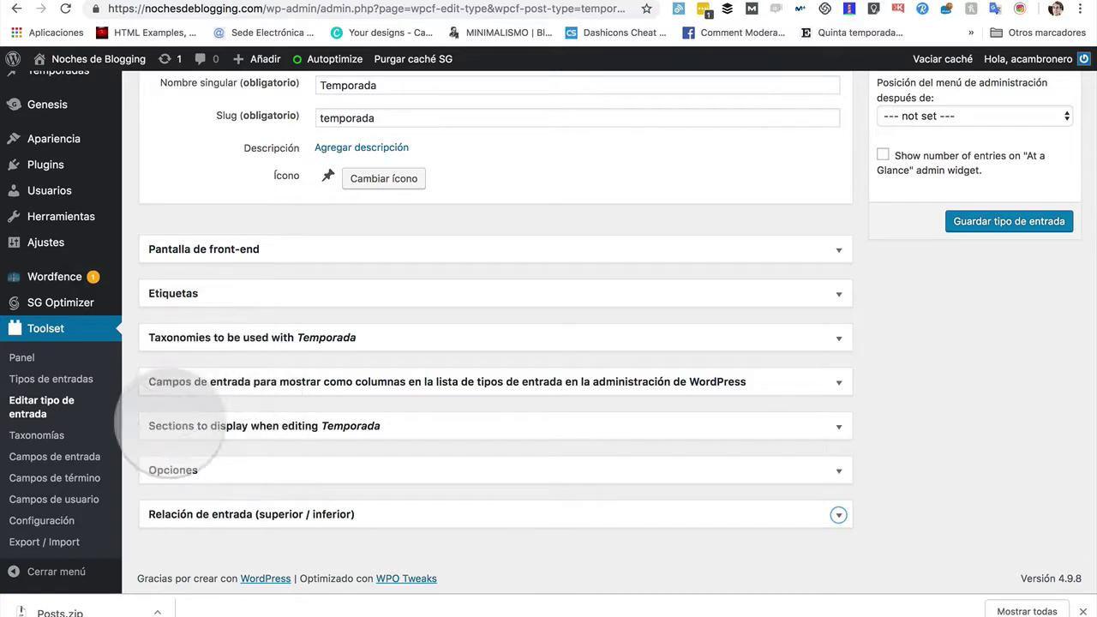
scroll(223, 446, "down", 1)
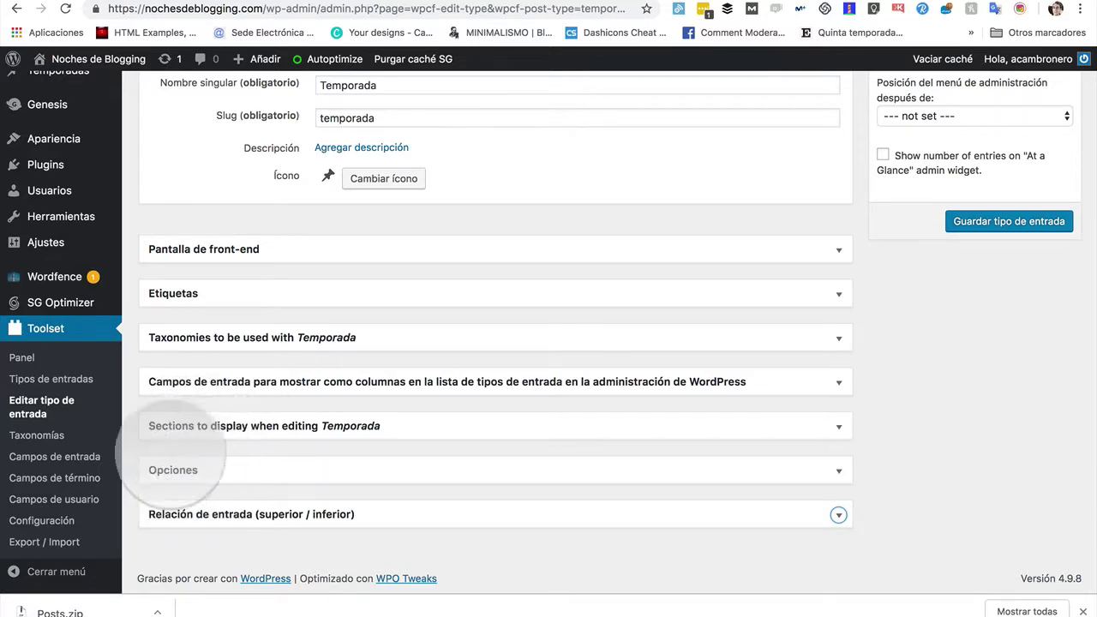
left_click(815, 426)
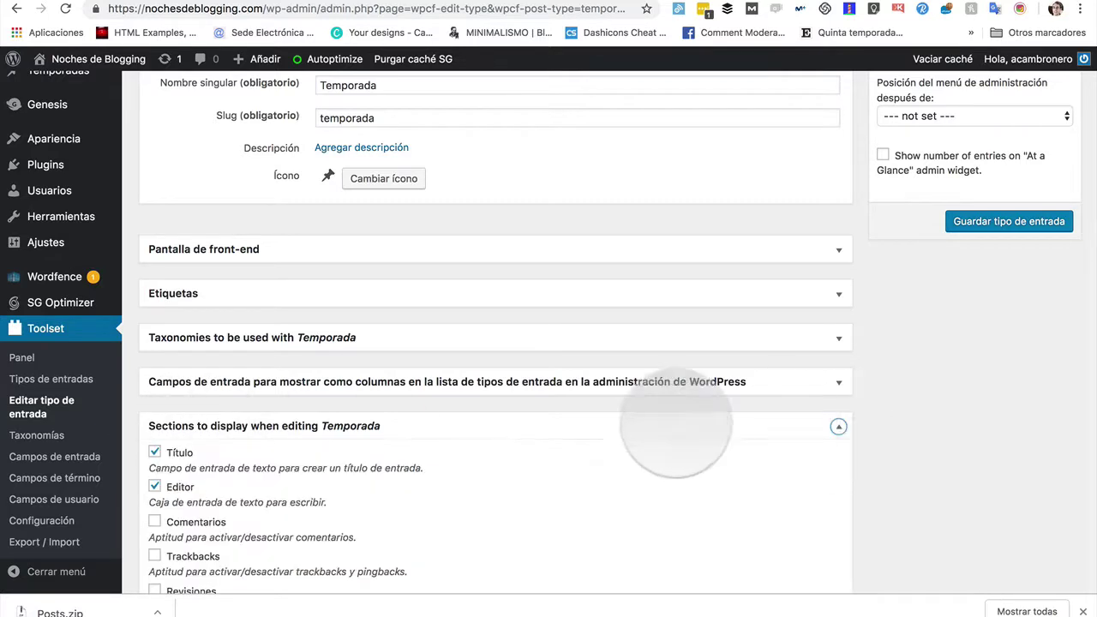
scroll(360, 407, "down", 3)
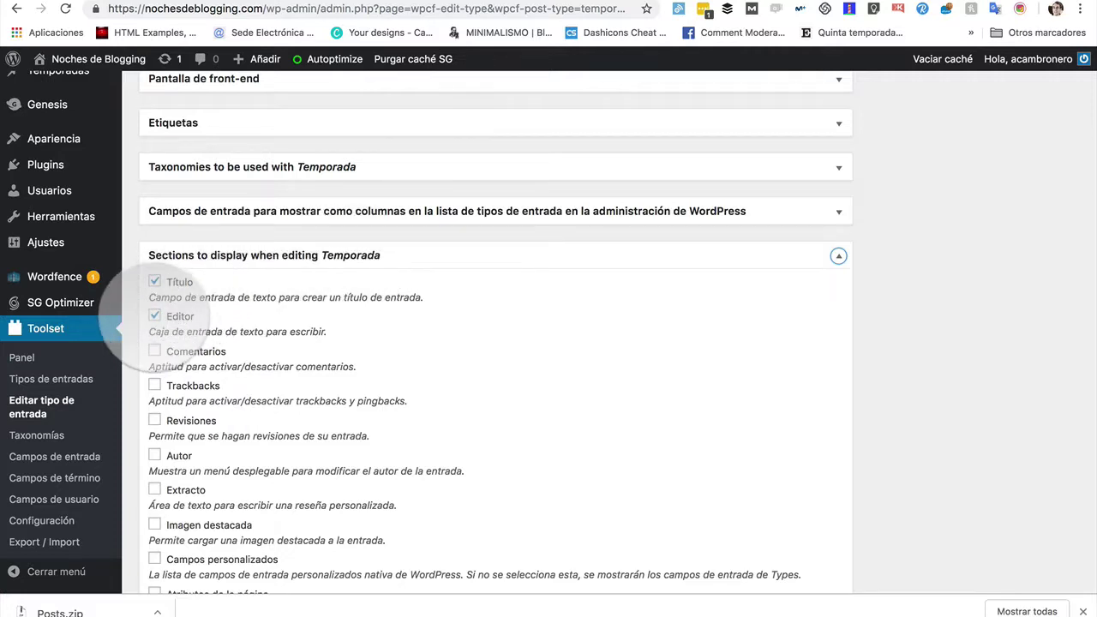
left_click(156, 316)
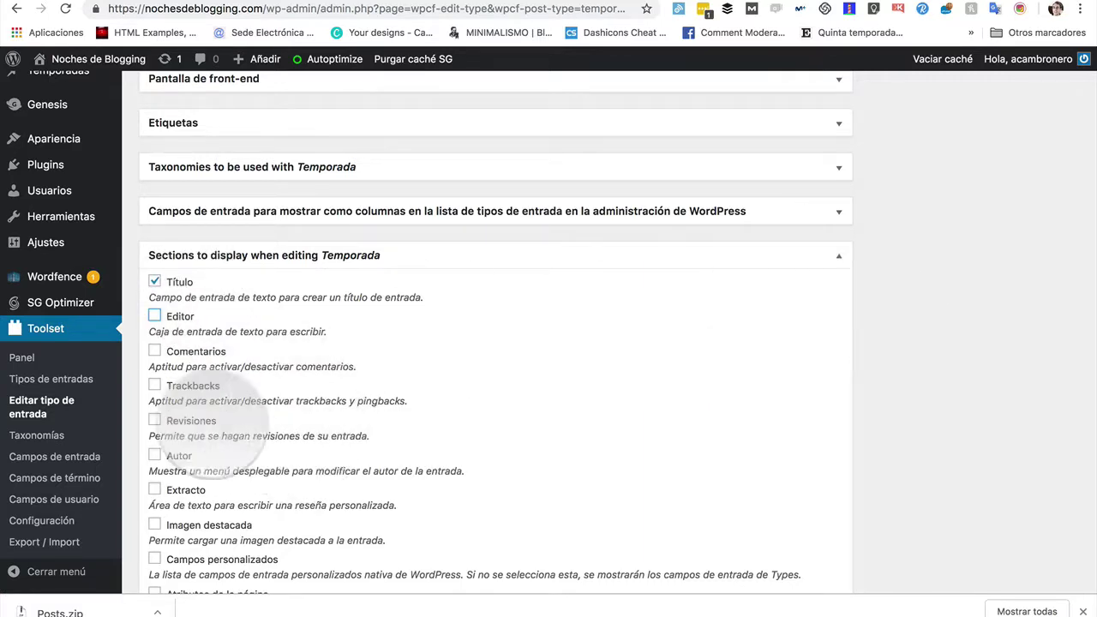
scroll(189, 343, "down", 4)
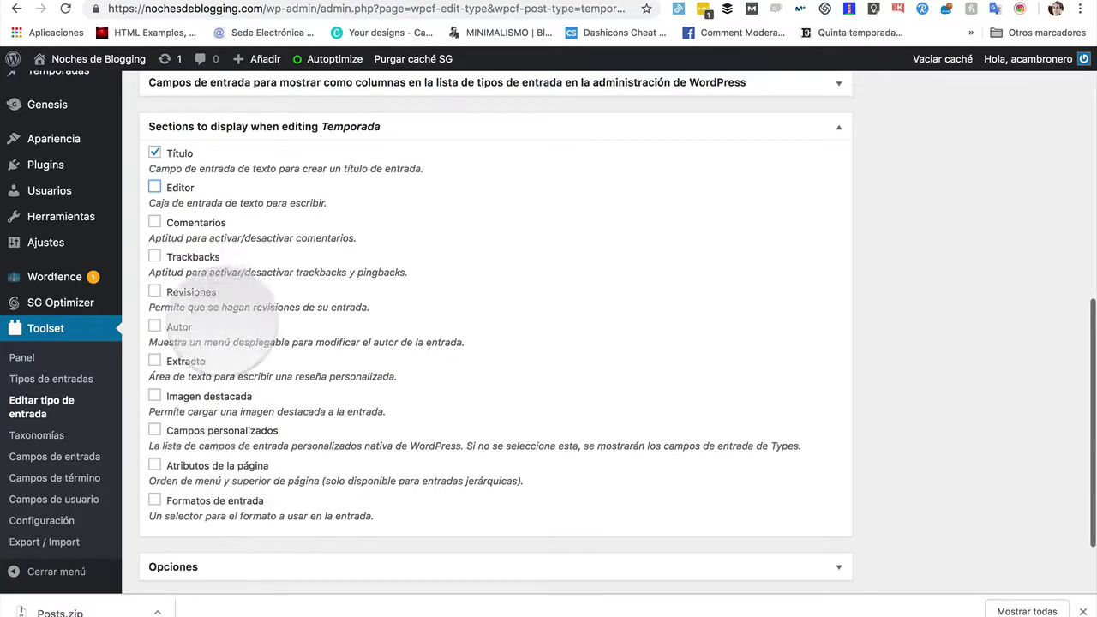
scroll(227, 364, "up", 4)
scroll(244, 334, "down", 3)
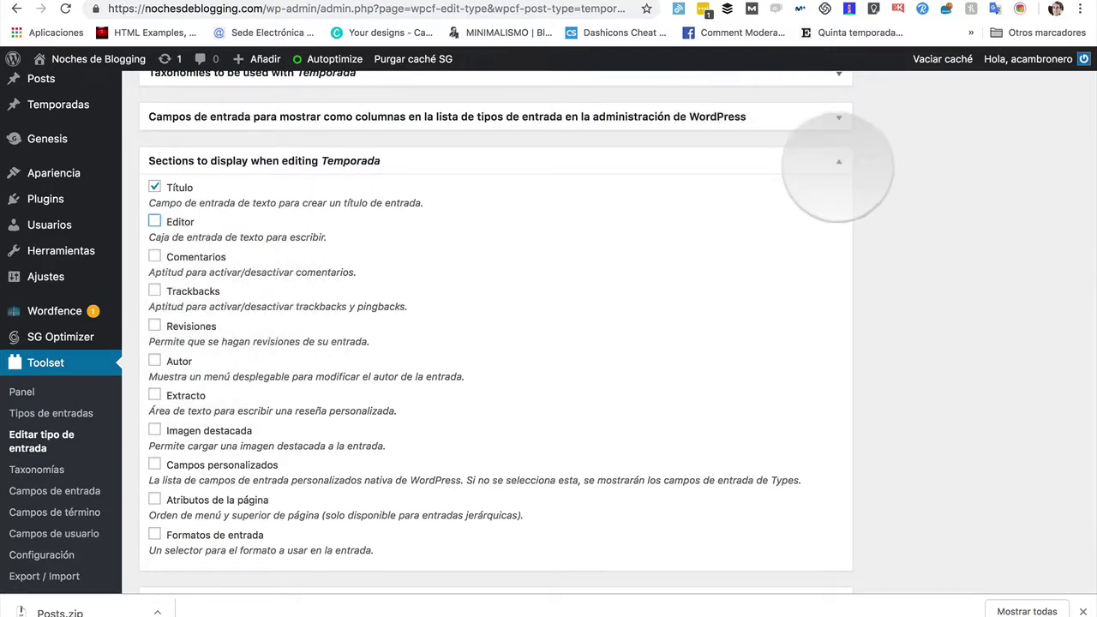
left_click(838, 161)
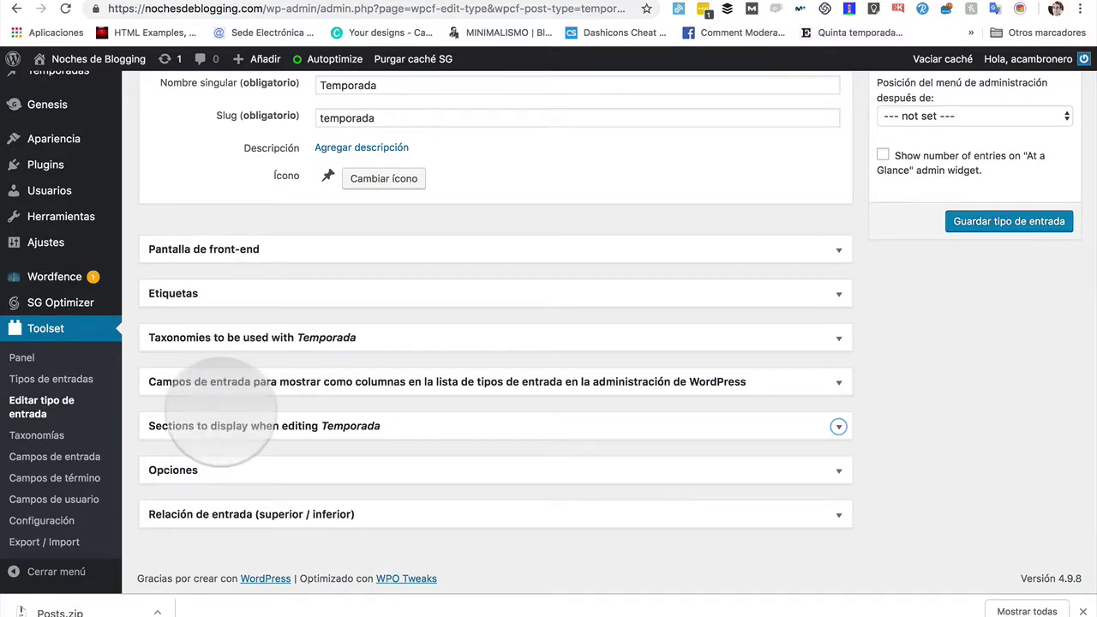
- In the Temporada options, use a custom URL format with the slug temporadas, then collapse the options
left_click(184, 470)
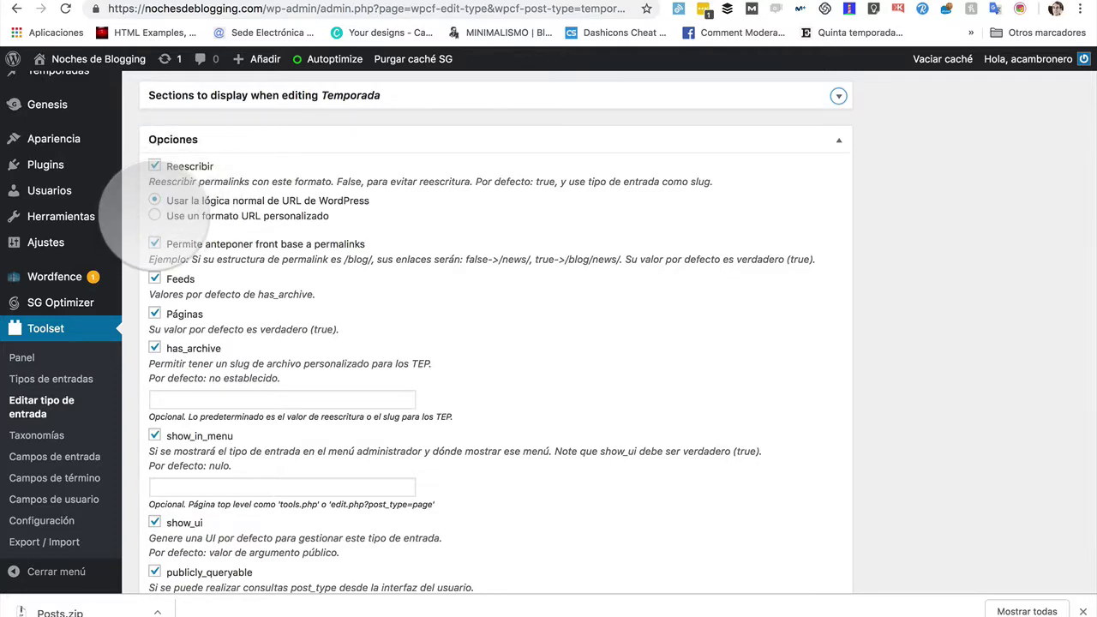
left_click(154, 216)
left_click(179, 246)
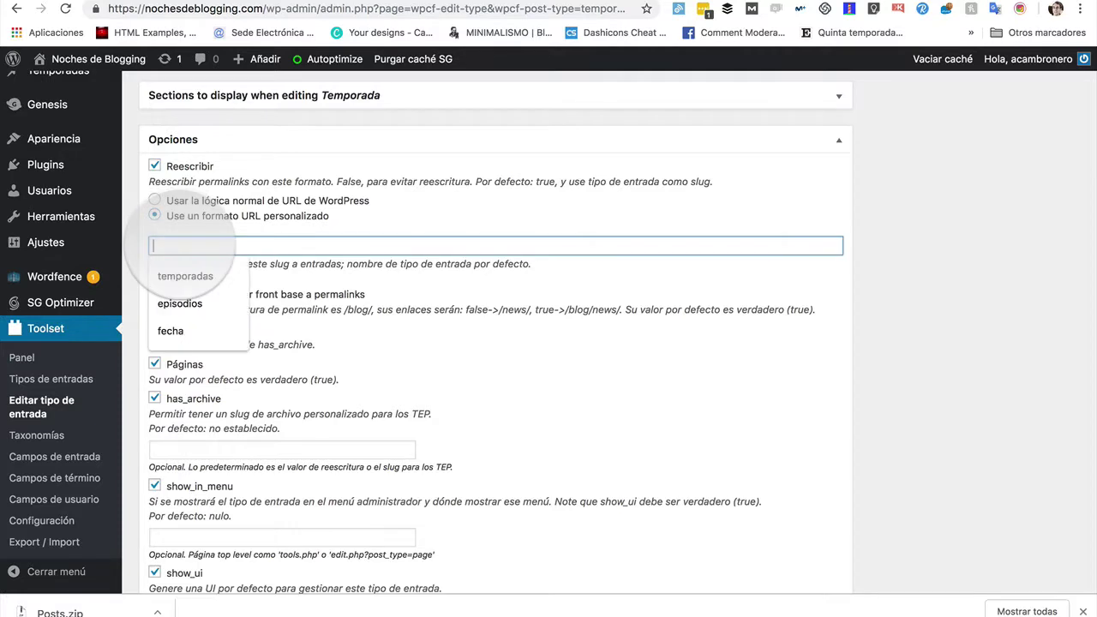
left_click(187, 276)
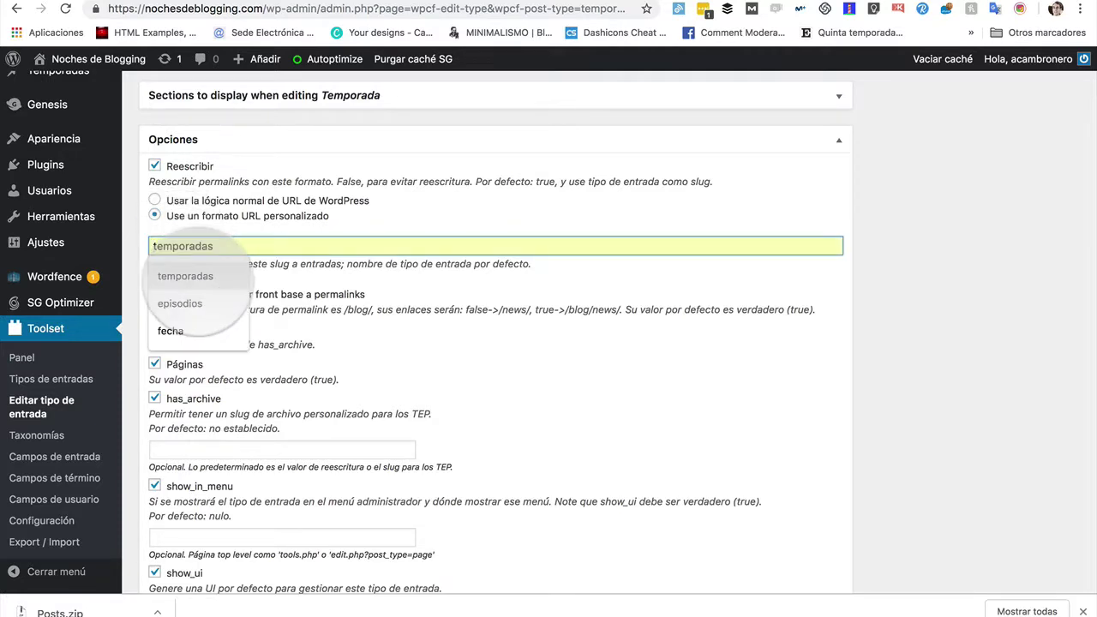
left_click(187, 276)
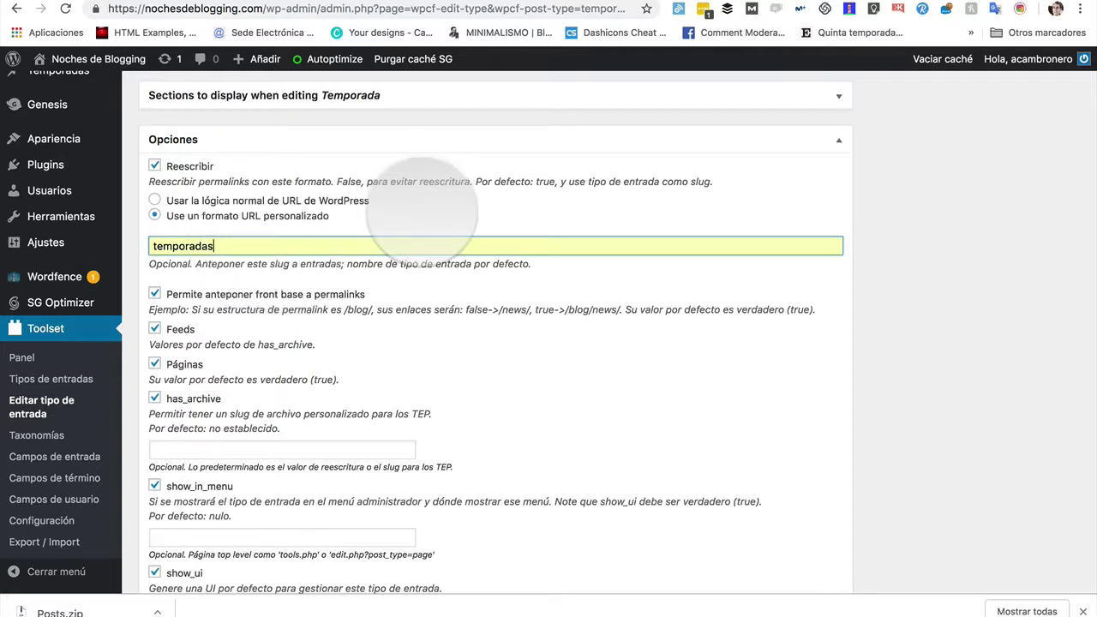
left_click(418, 211)
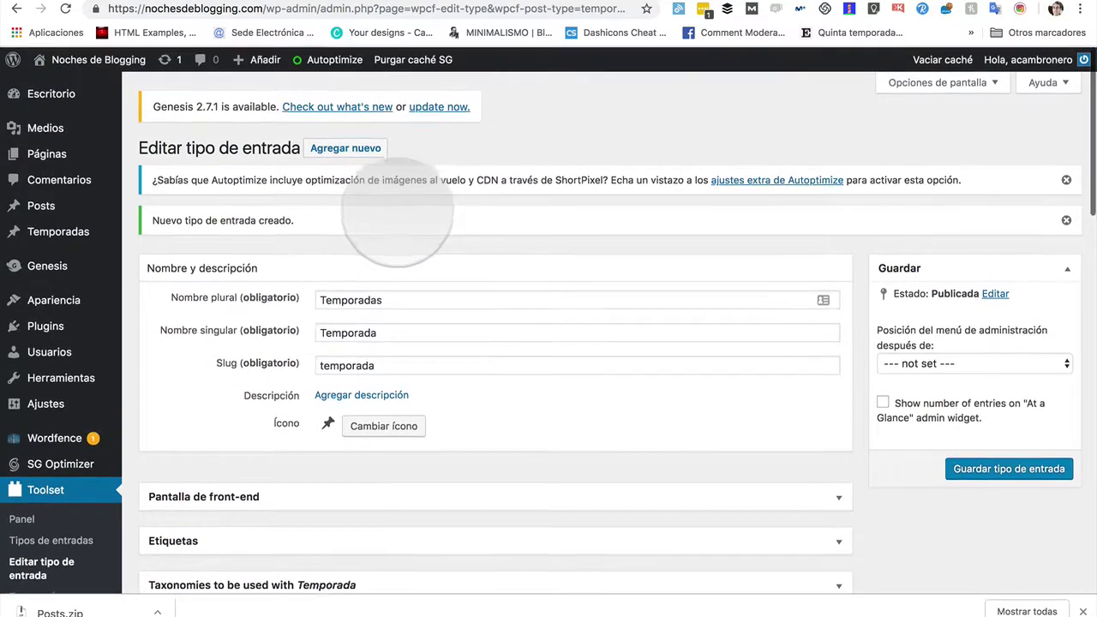
scroll(386, 360, "down", 15)
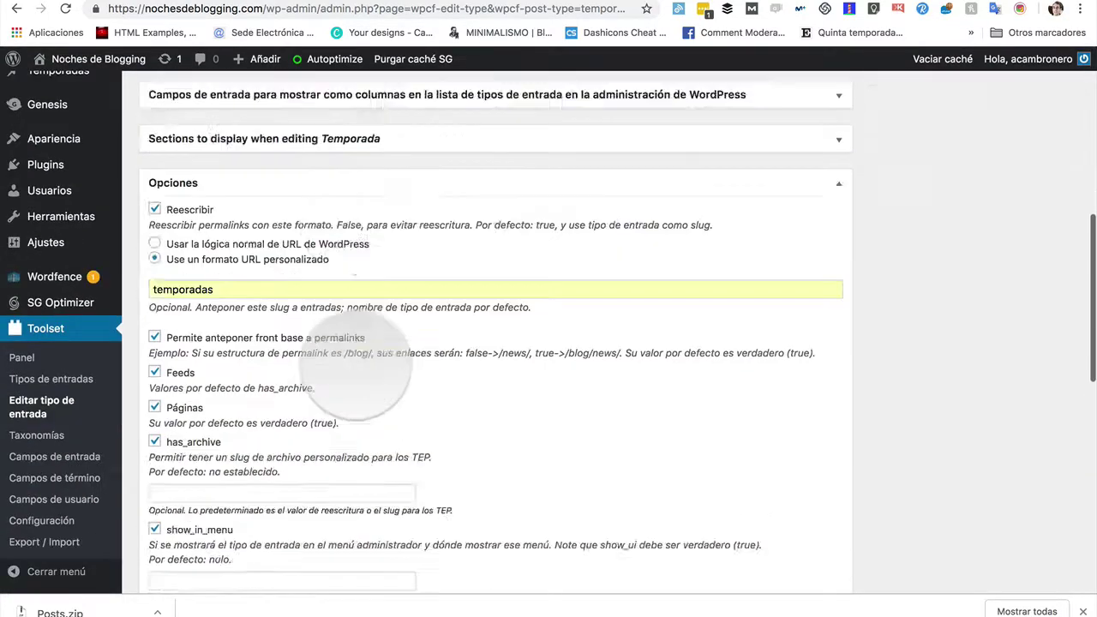
scroll(352, 360, "up", 10)
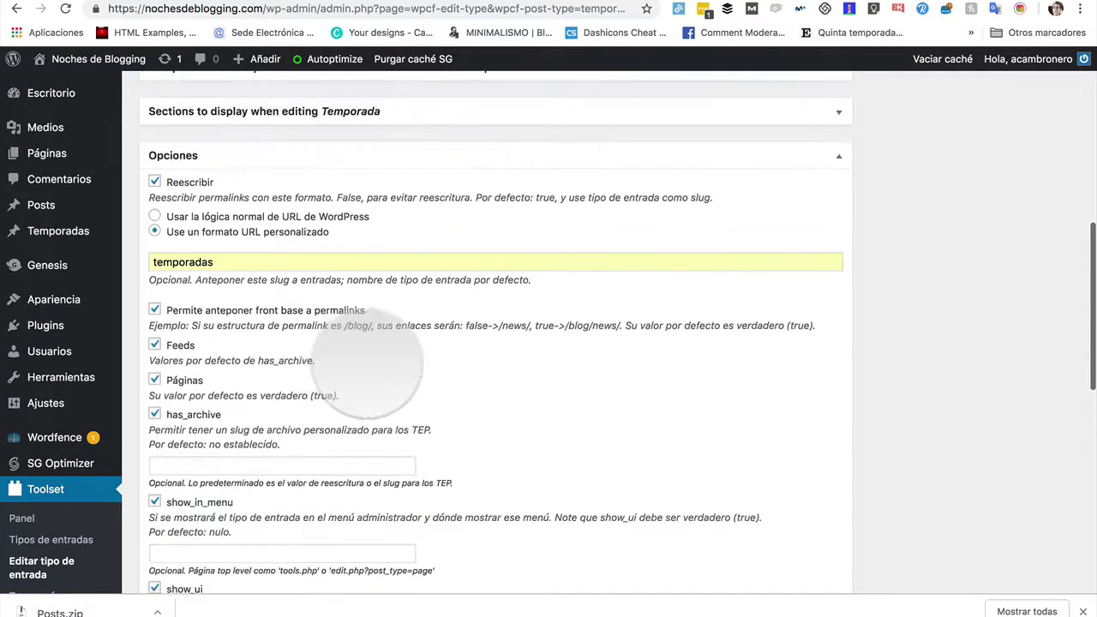
left_click(838, 157)
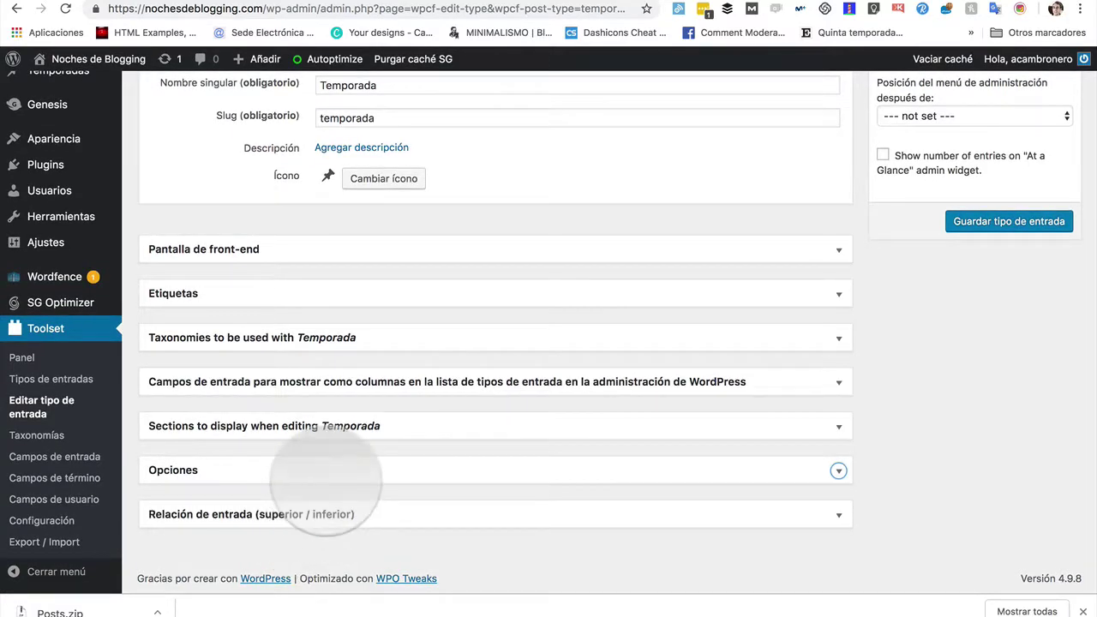
- Review the Temporada post type's names, list-column fields, editing sections and options, and save the post type
scroll(324, 497, "up", 5)
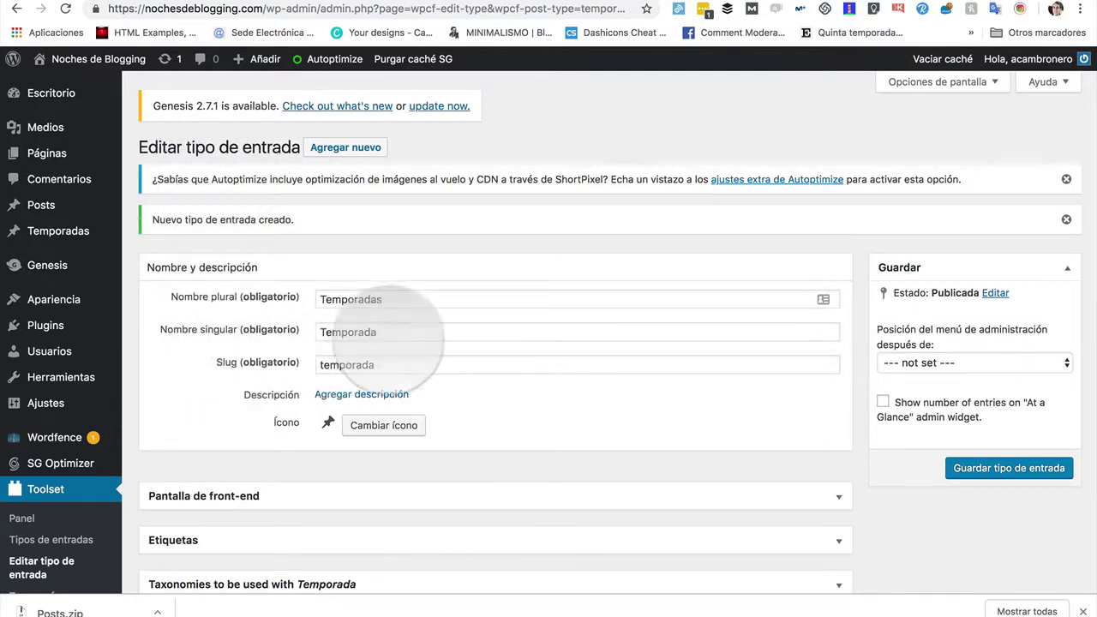
scroll(274, 360, "down", 5)
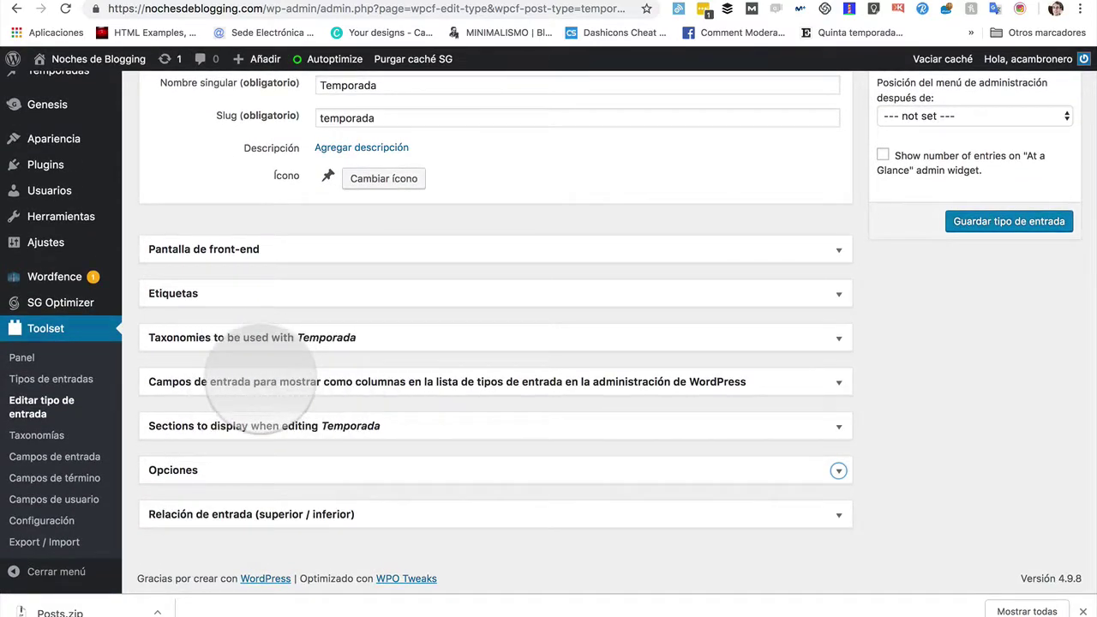
left_click(257, 384)
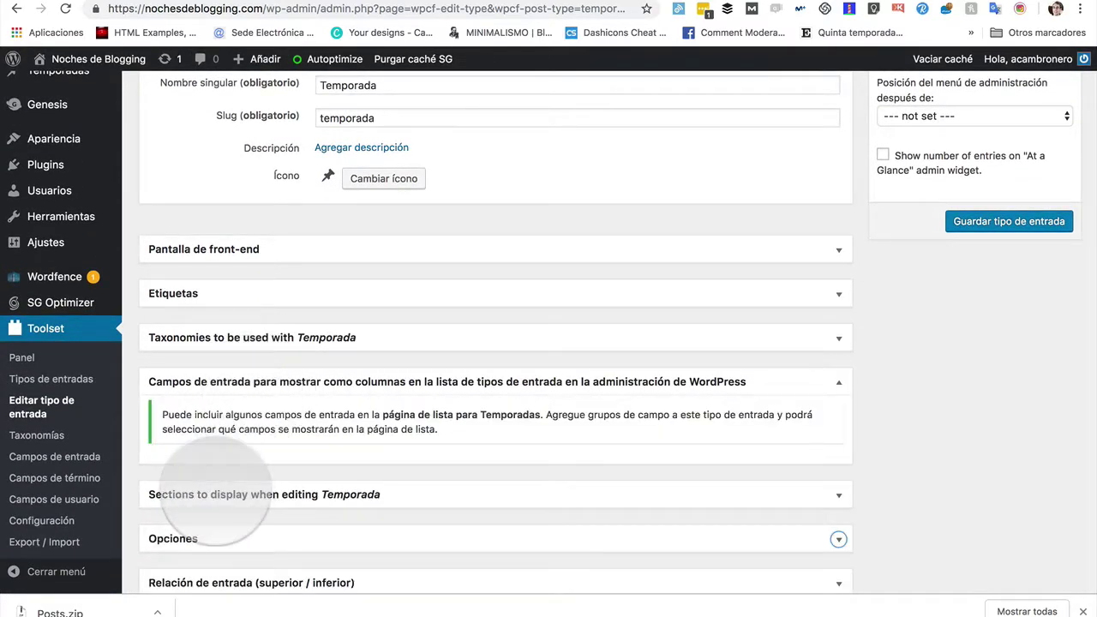
left_click(219, 495)
scroll(214, 493, "down", 3)
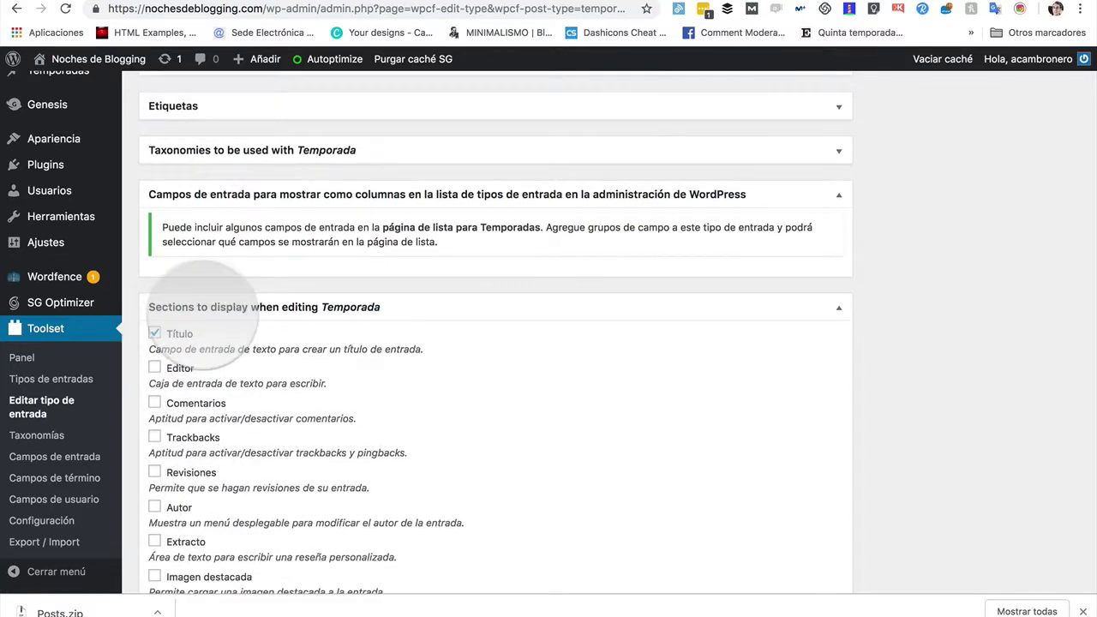
left_click(172, 310)
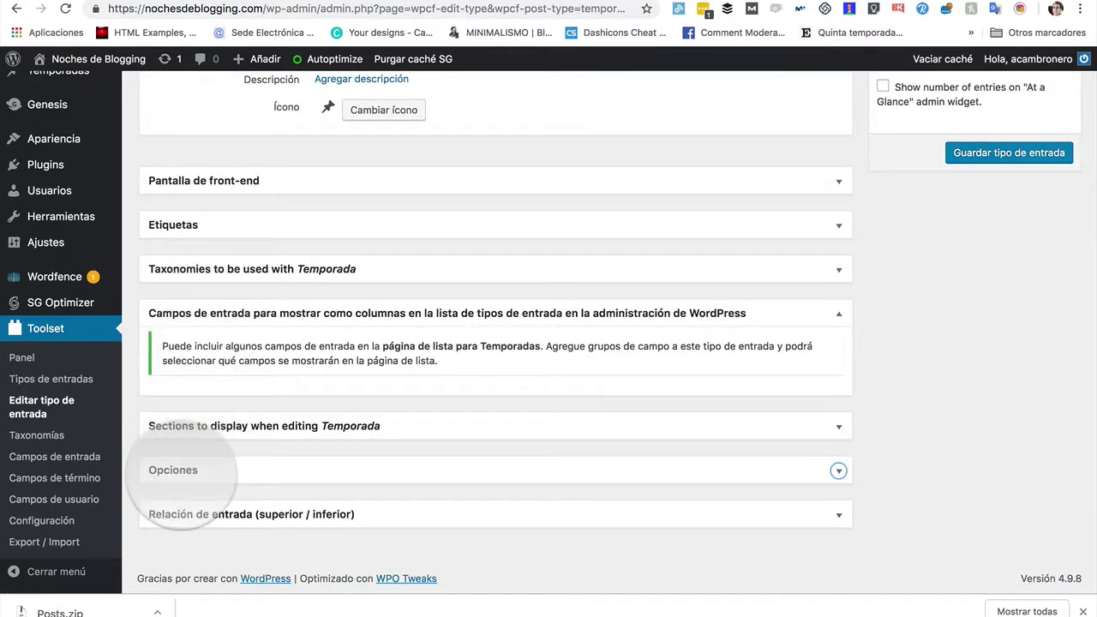
left_click(206, 470)
scroll(210, 472, "down", 2)
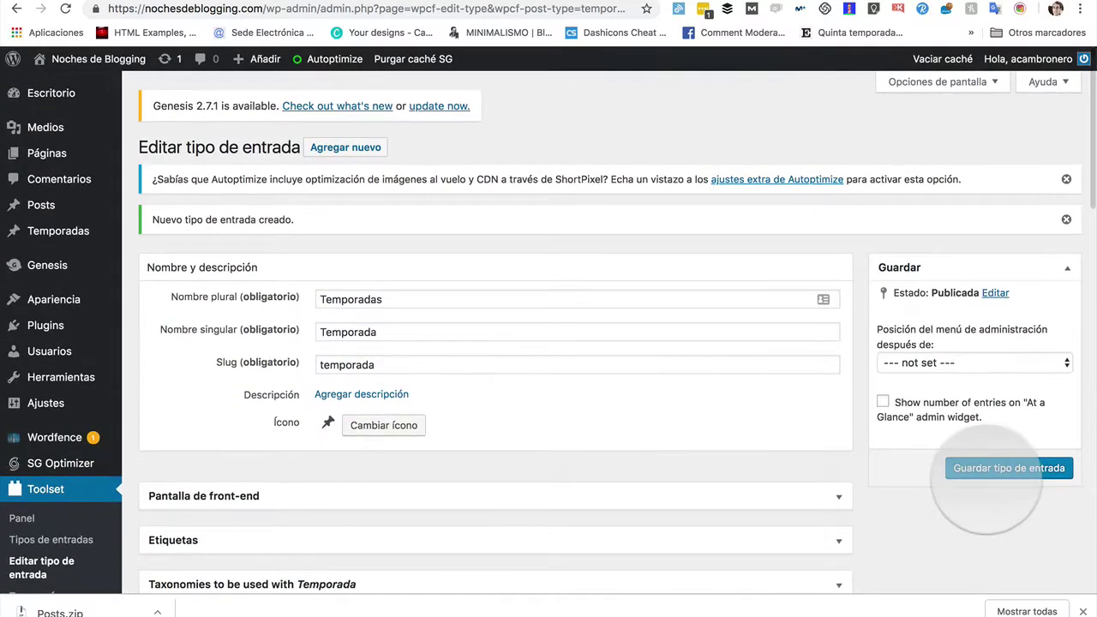
left_click(995, 468)
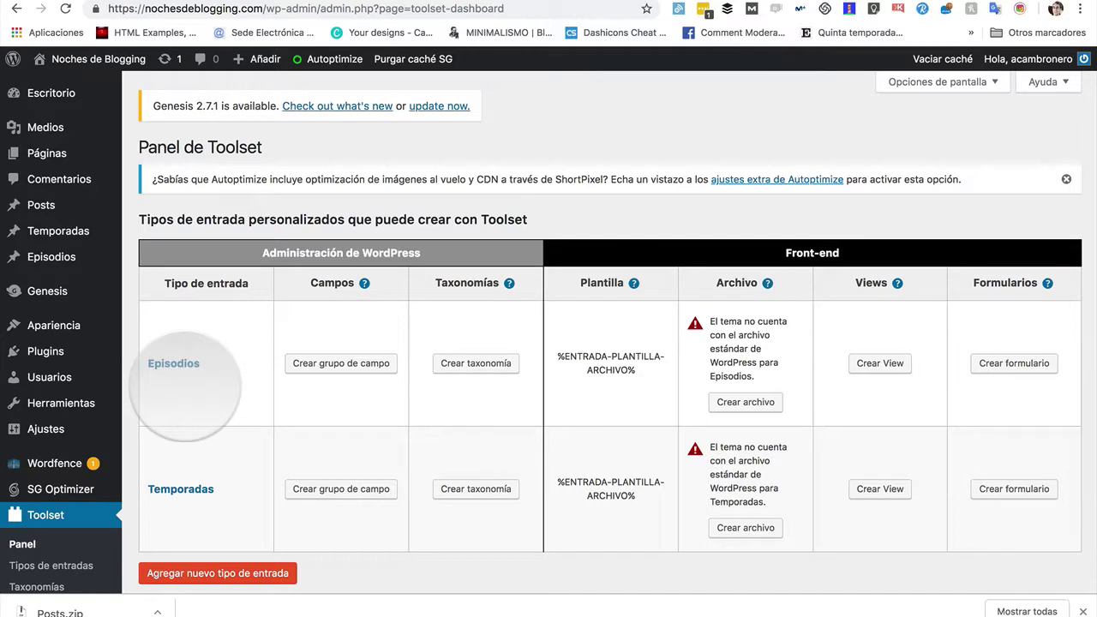
- Examine the admin entries for Posts, Temporadas and Episodios and the custom and built-in post types on the Toolset dashboard
mouse_move(59, 232)
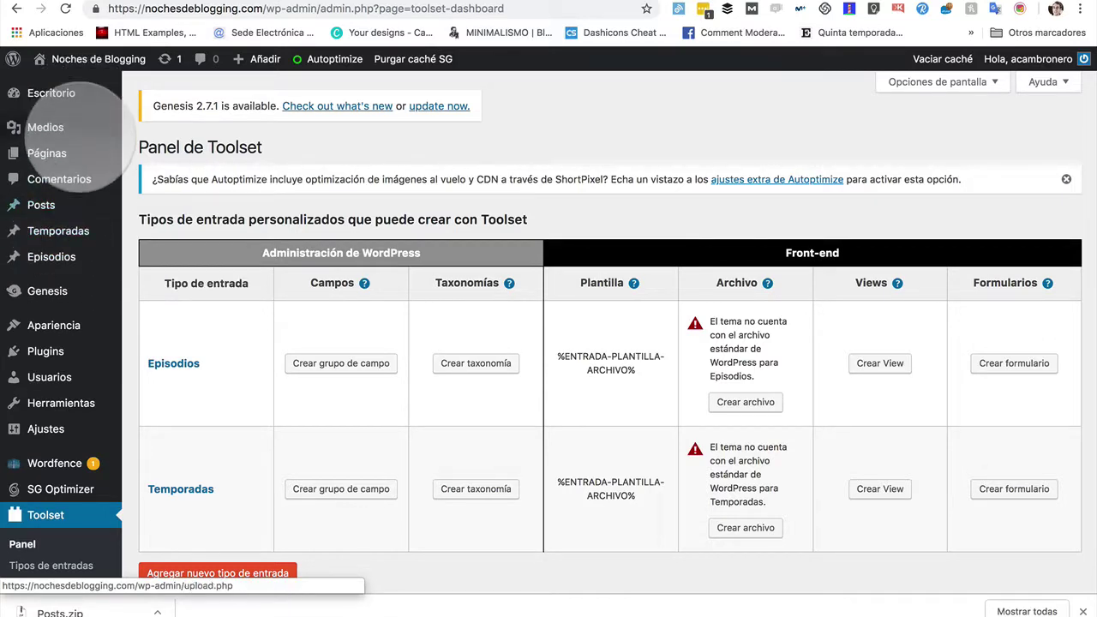
mouse_move(56, 206)
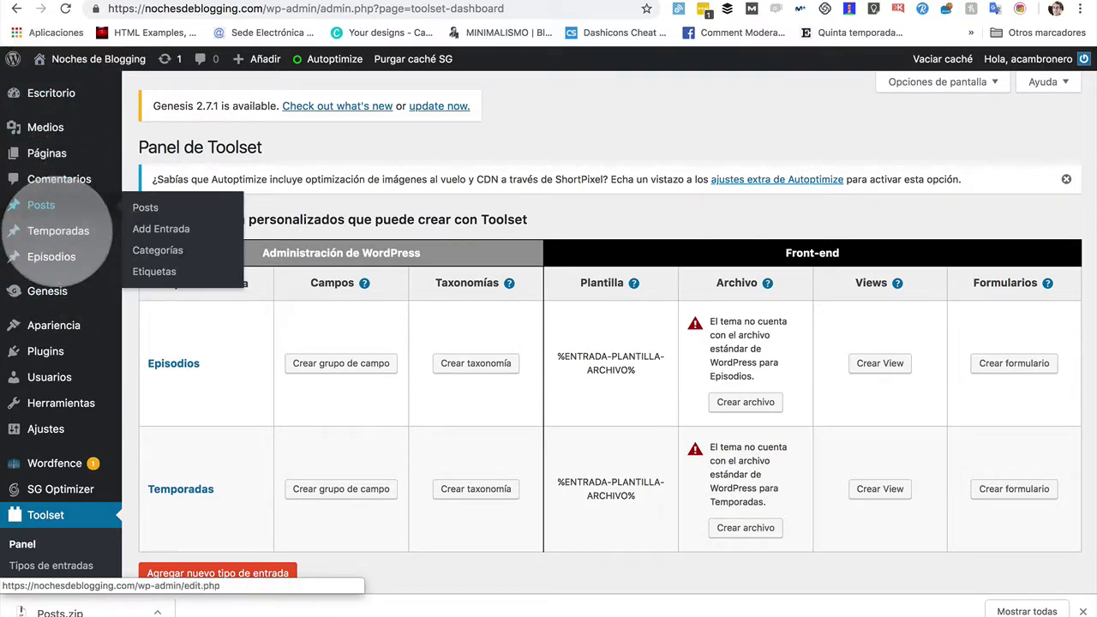
mouse_move(53, 259)
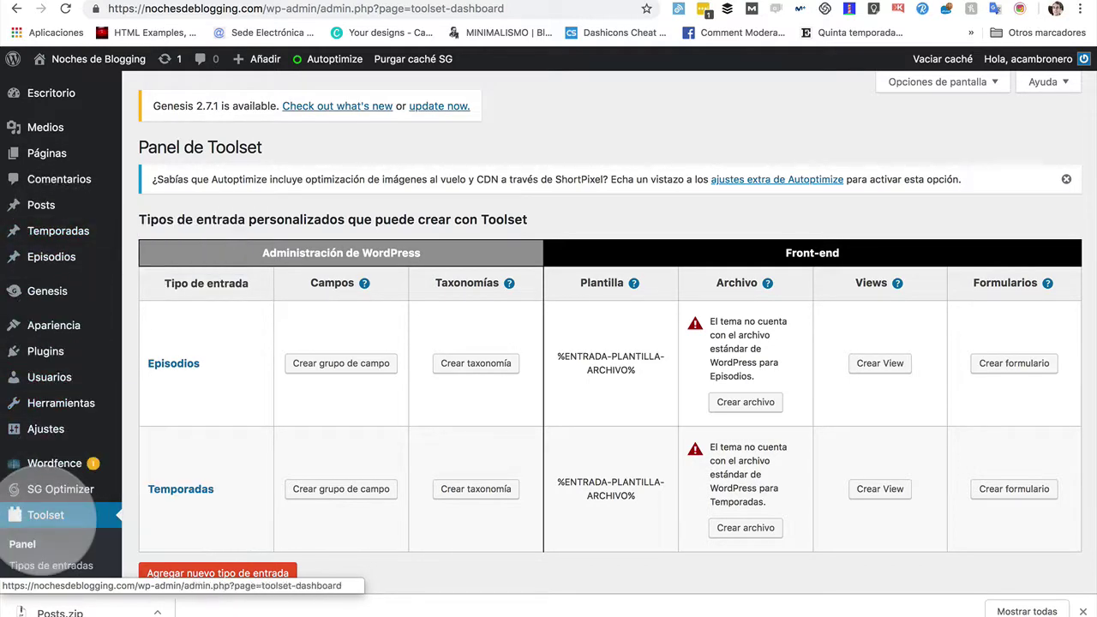
scroll(287, 433, "down", 1)
scroll(288, 433, "down", 4)
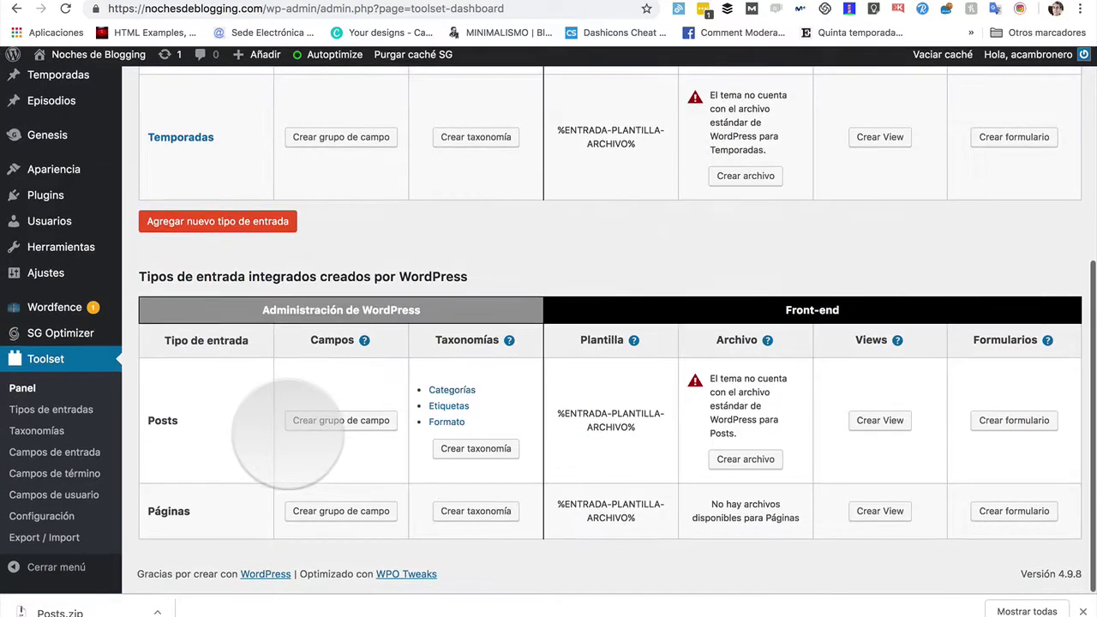
scroll(257, 300, "up", 3)
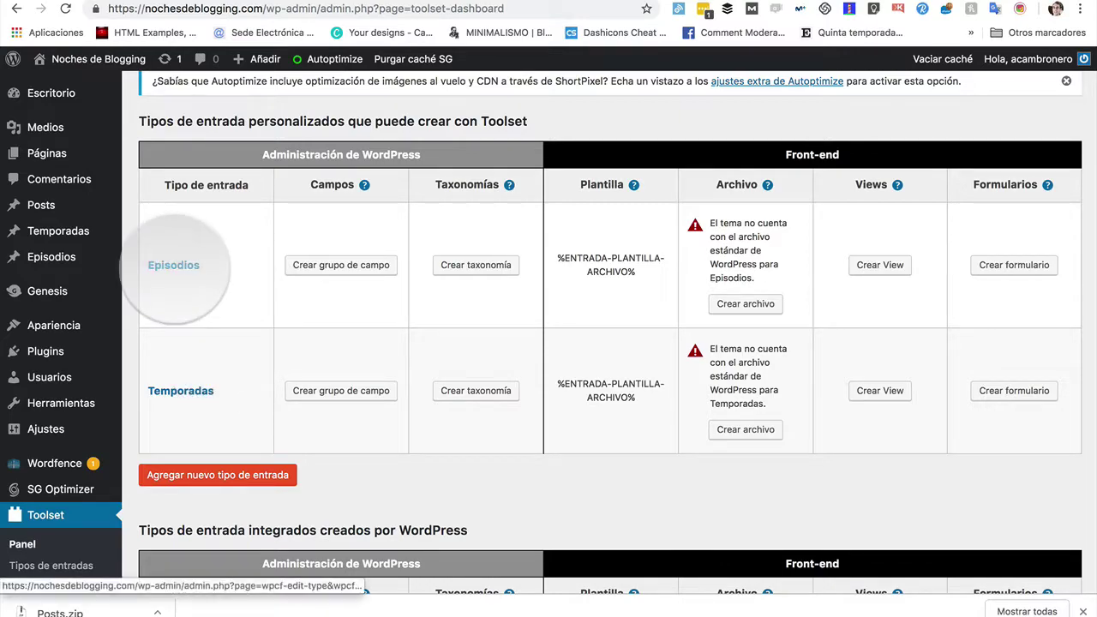
- Edit the Episodios post type so that Temporada is its parent post type, and save the post type
left_click(175, 266)
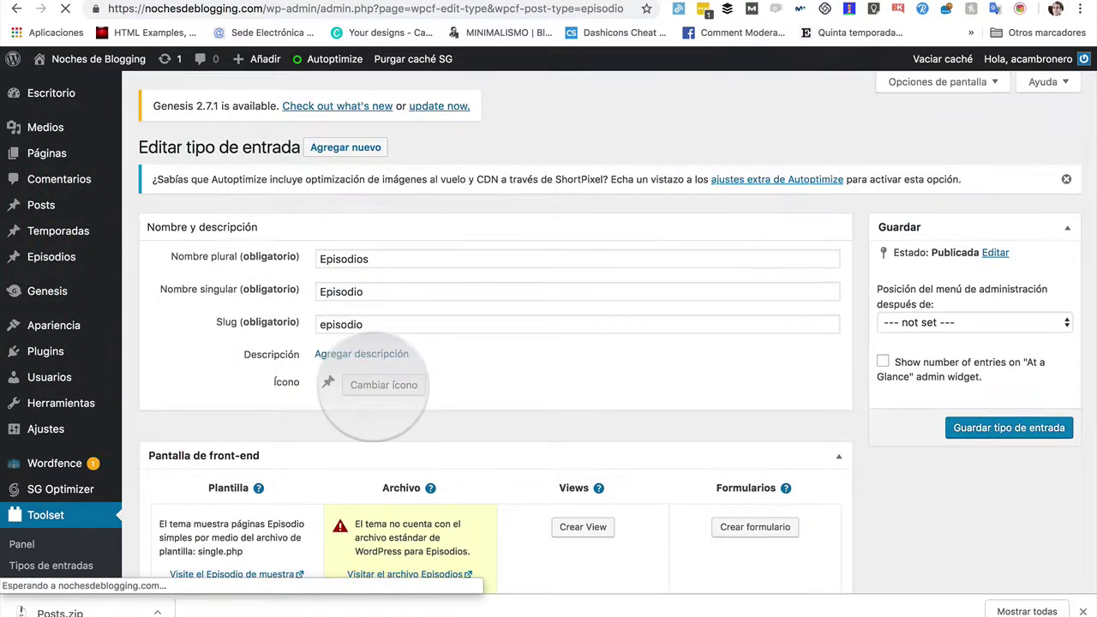
scroll(373, 388, "down", 5)
scroll(373, 388, "down", 20)
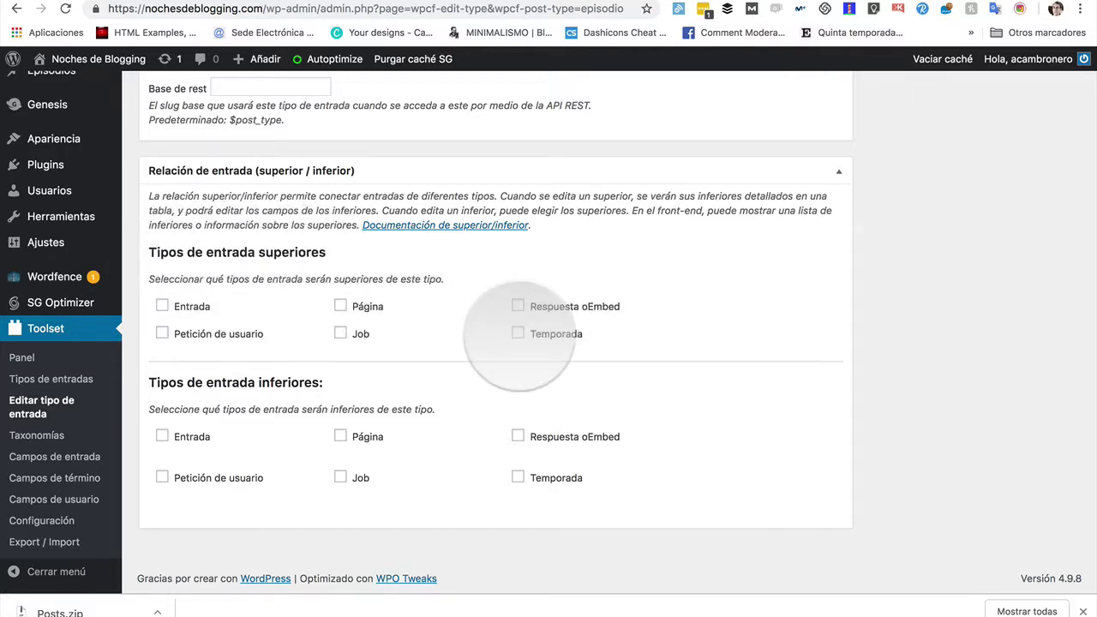
left_click(518, 334)
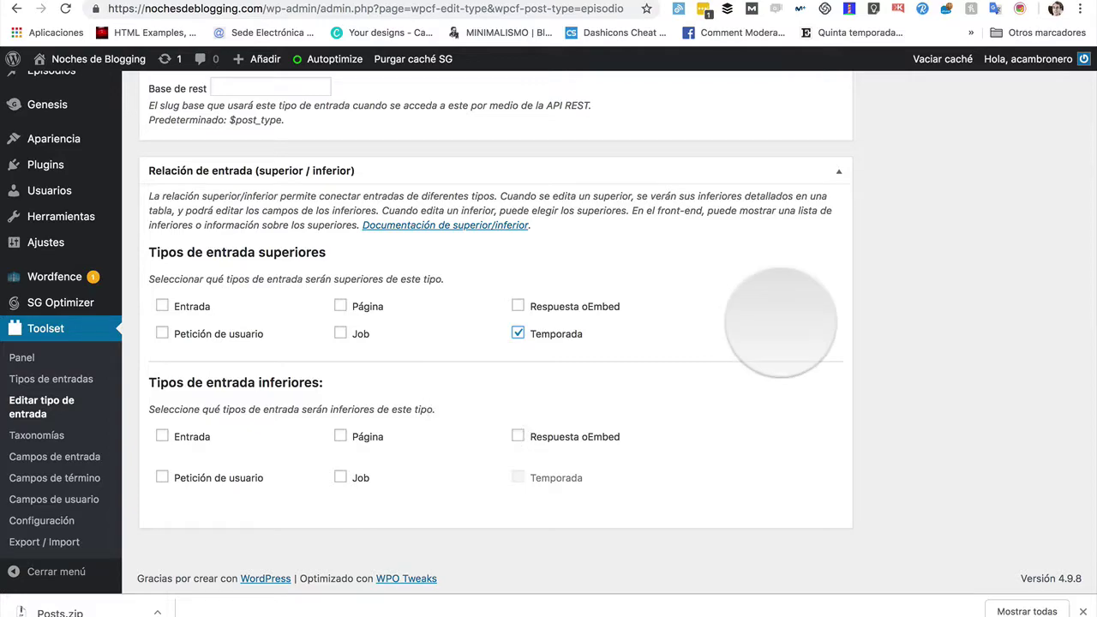
scroll(780, 324, "up", 15)
scroll(780, 323, "up", 5)
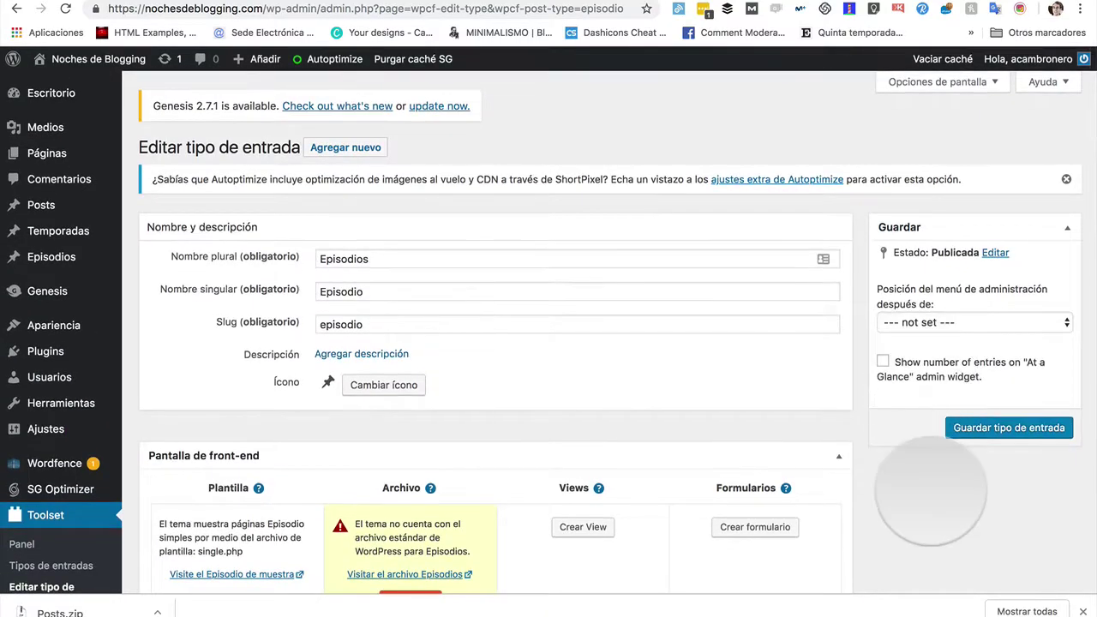
left_click(999, 429)
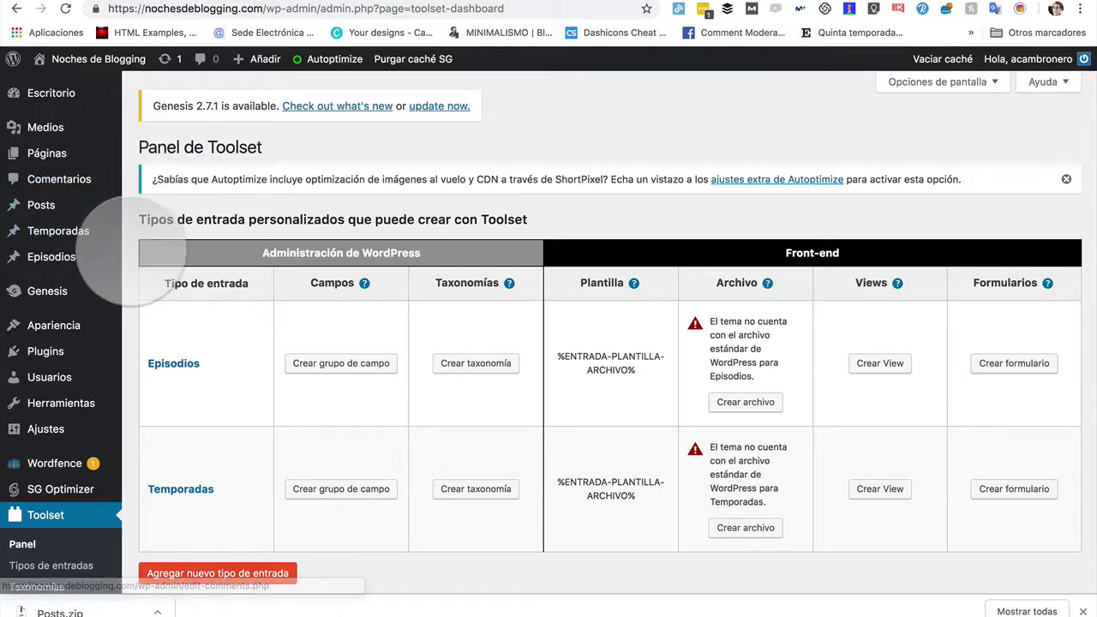
- Look at the Temporadas list and the blank form for adding a Temporada, and return to the list
mouse_move(76, 253)
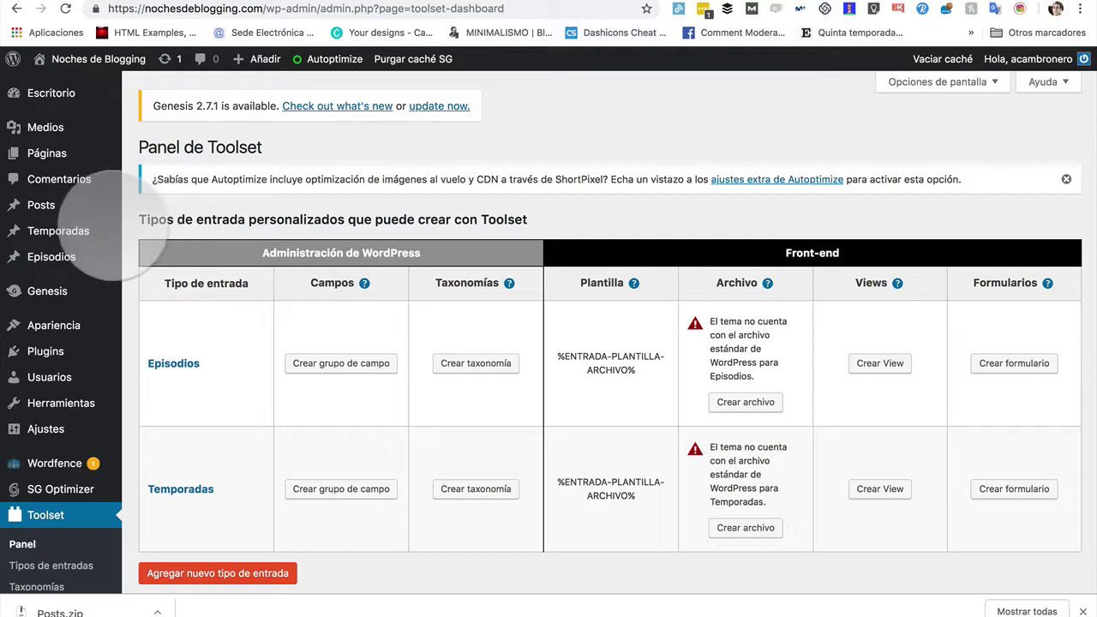
left_click(53, 232)
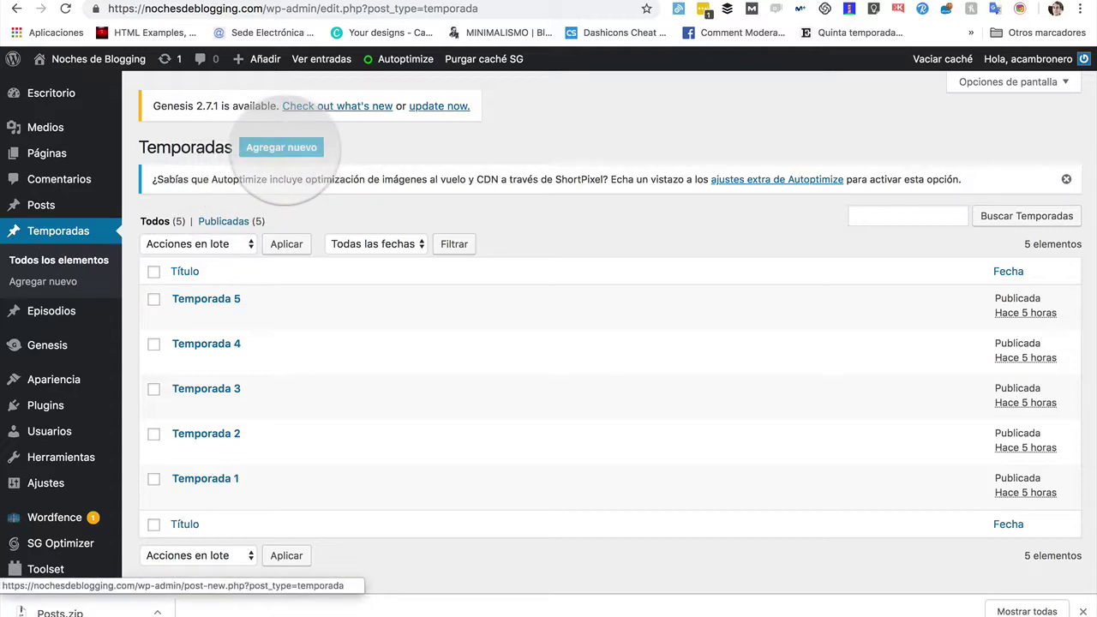
left_click(281, 148)
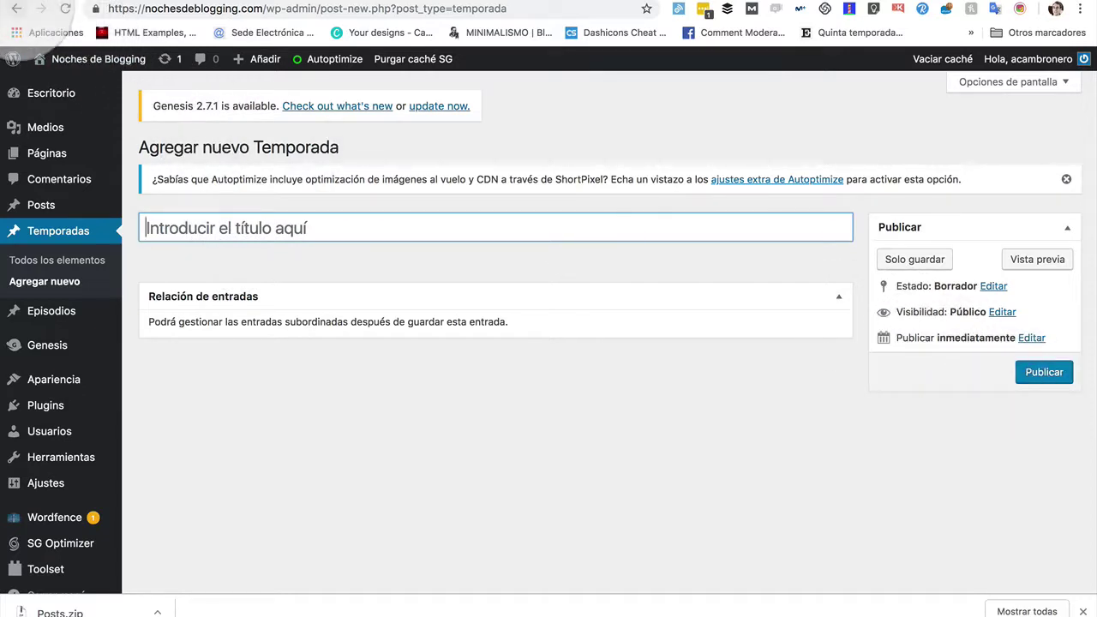
left_click(17, 8)
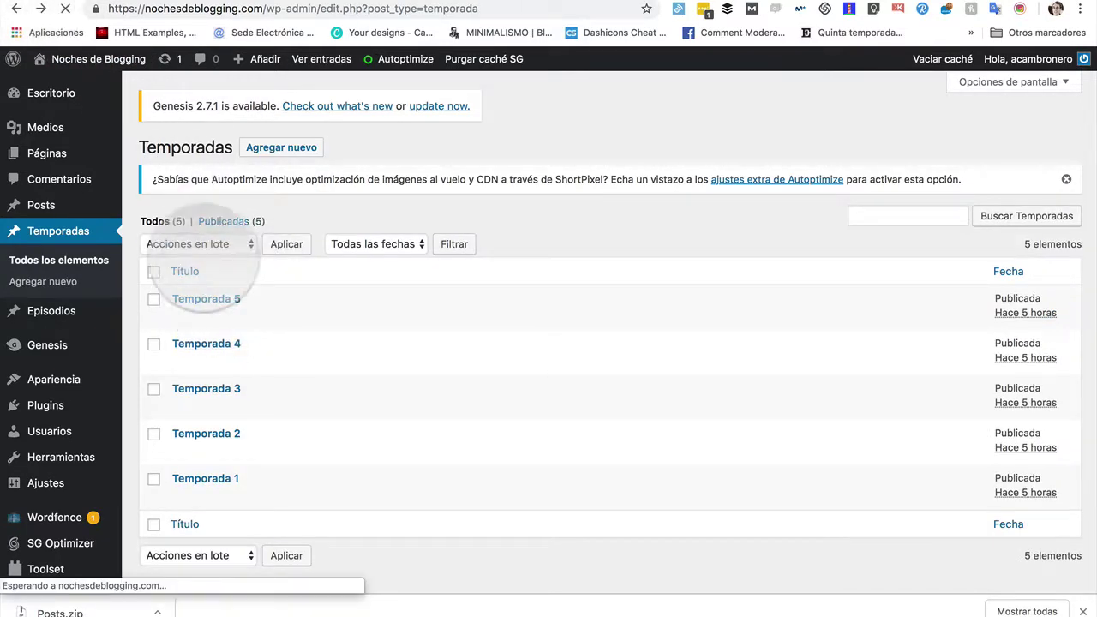
- Open Temporada 1 and Temporada 5 in turn and examine the related Episodios section of each
left_click(205, 478)
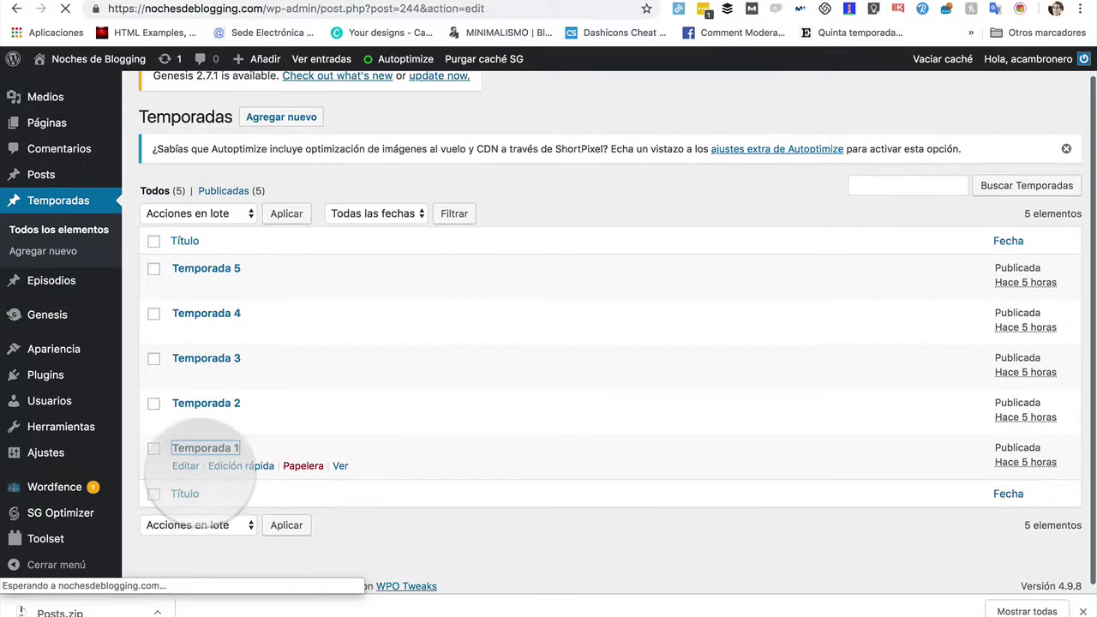
scroll(247, 339, "down", 3)
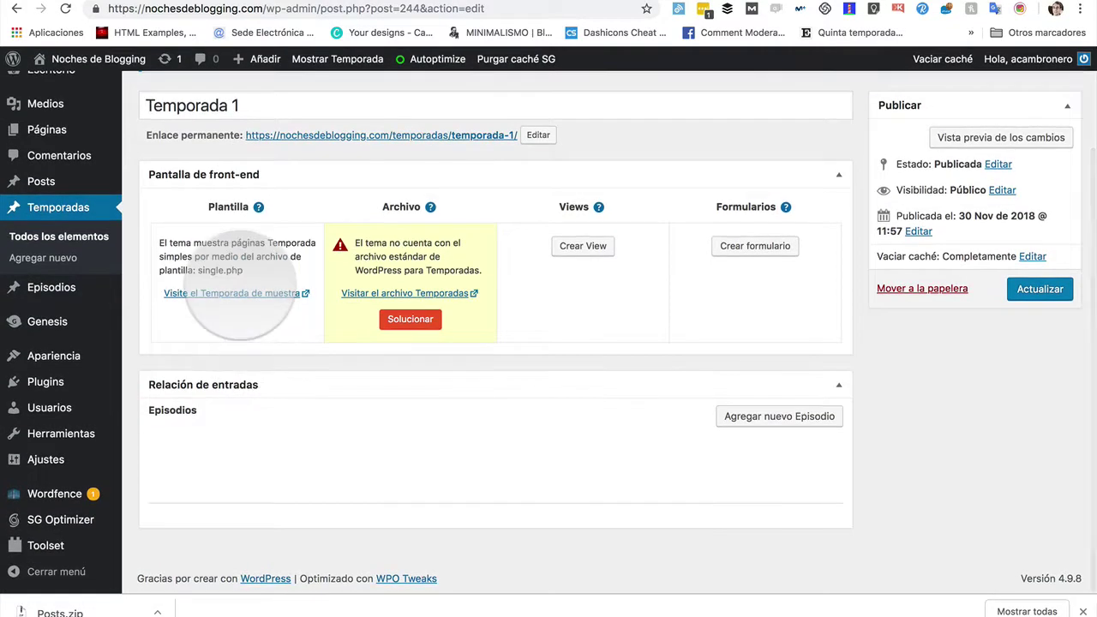
left_click(16, 8)
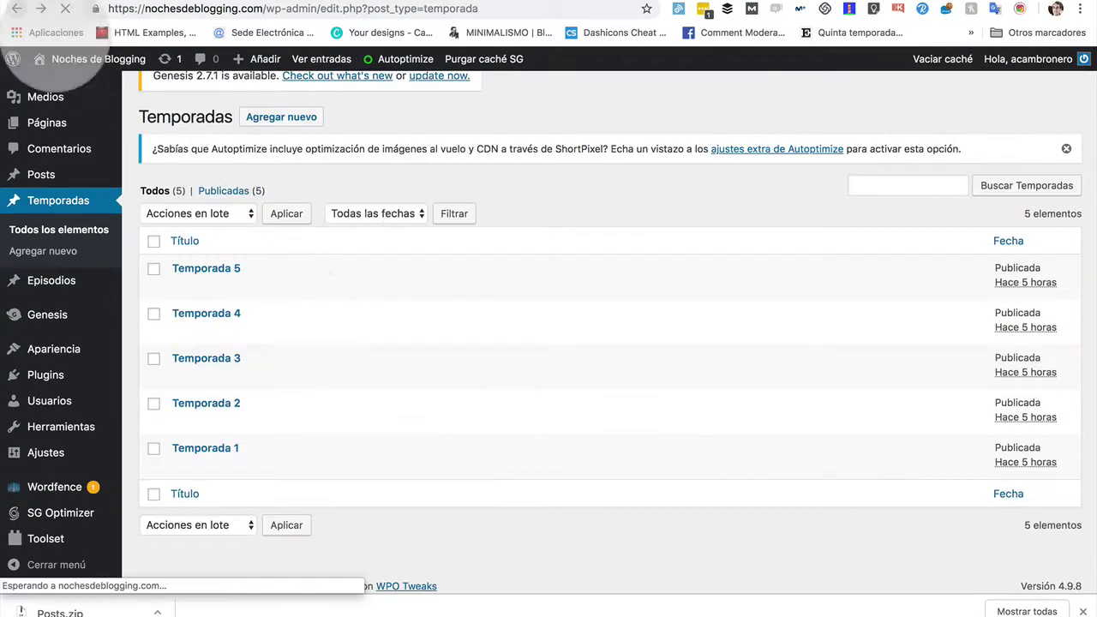
left_click(206, 268)
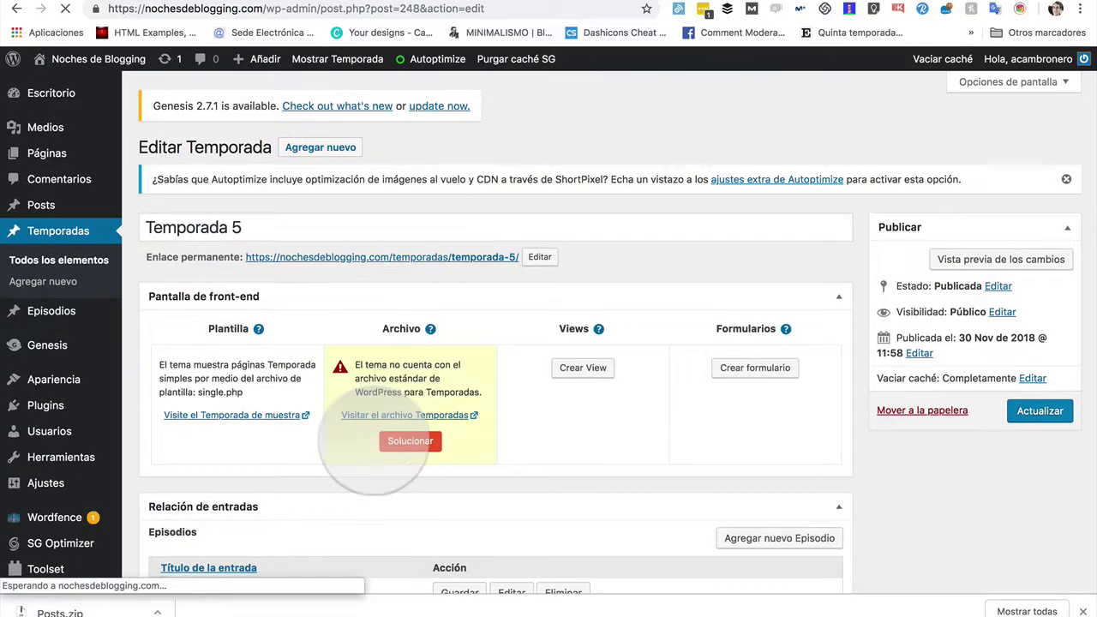
scroll(343, 446, "down", 5)
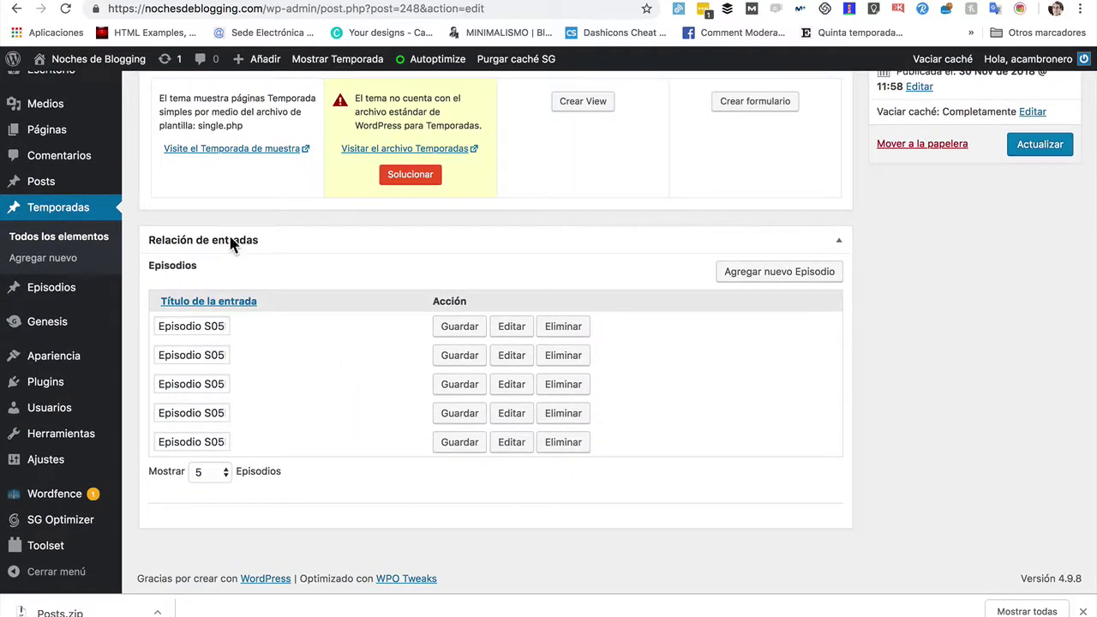
left_click(775, 273)
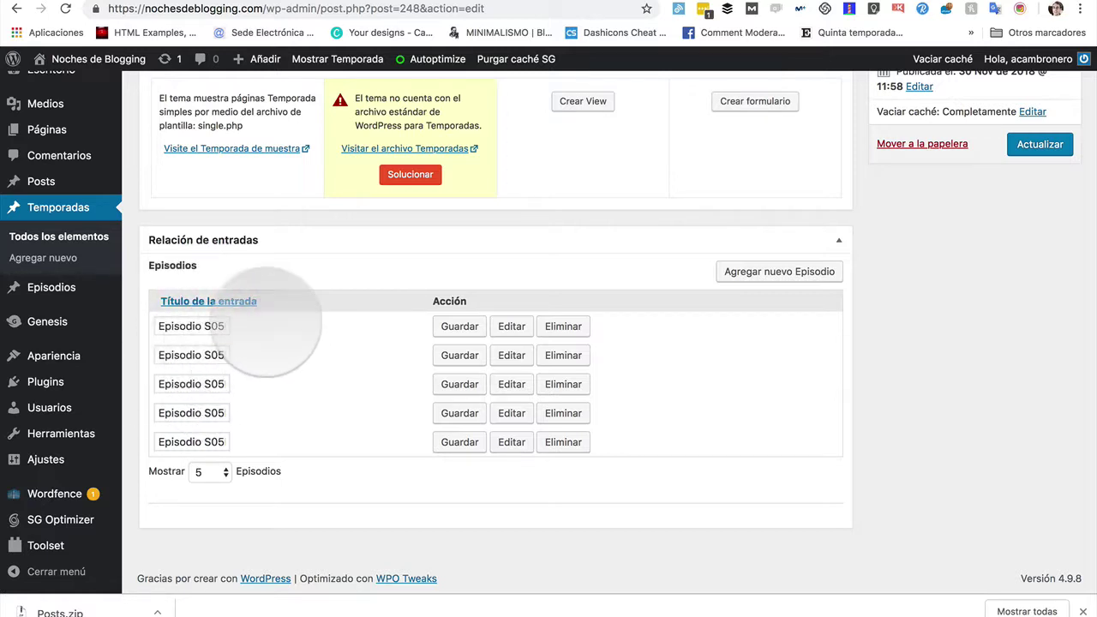
scroll(266, 324, "up", 5)
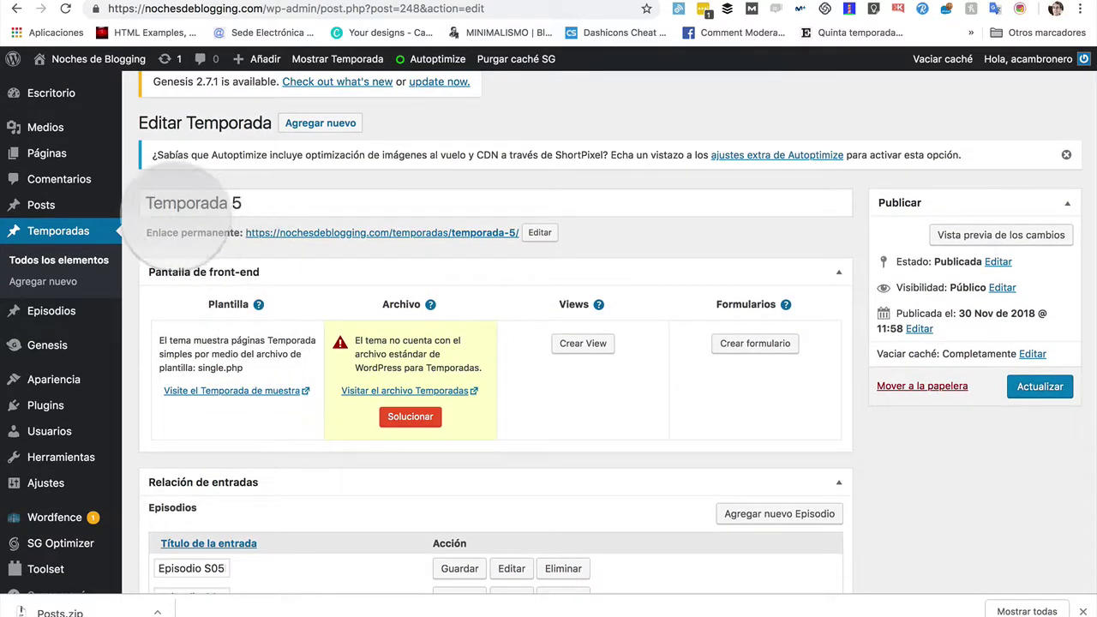
scroll(240, 360, "down", 4)
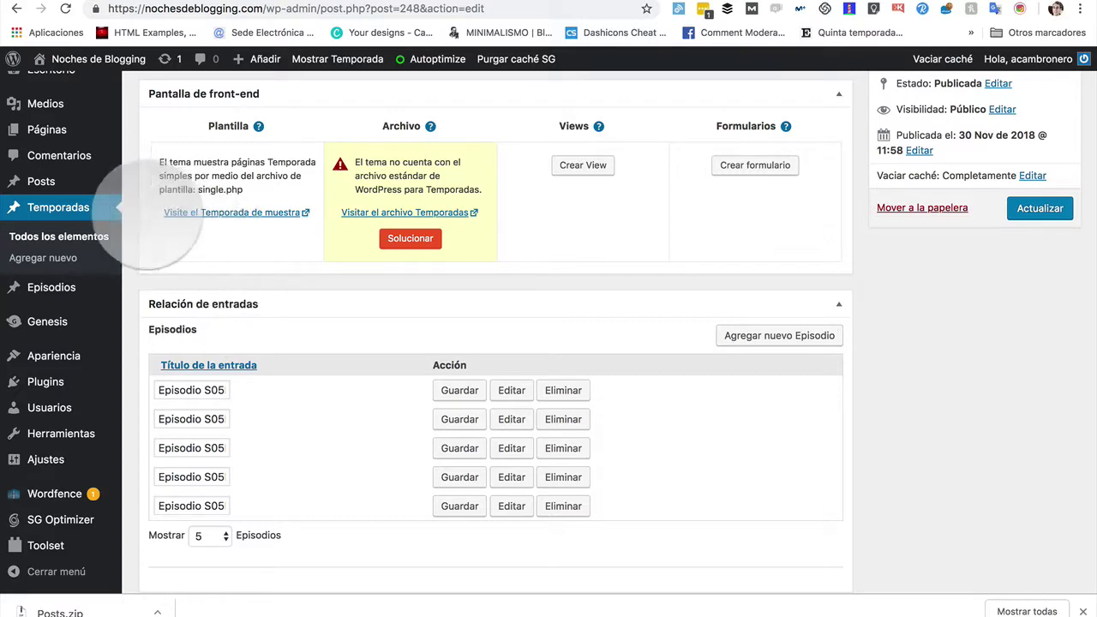
- Look through the Episodios list and open Episodio S04E03 to inspect its edit page
left_click(51, 288)
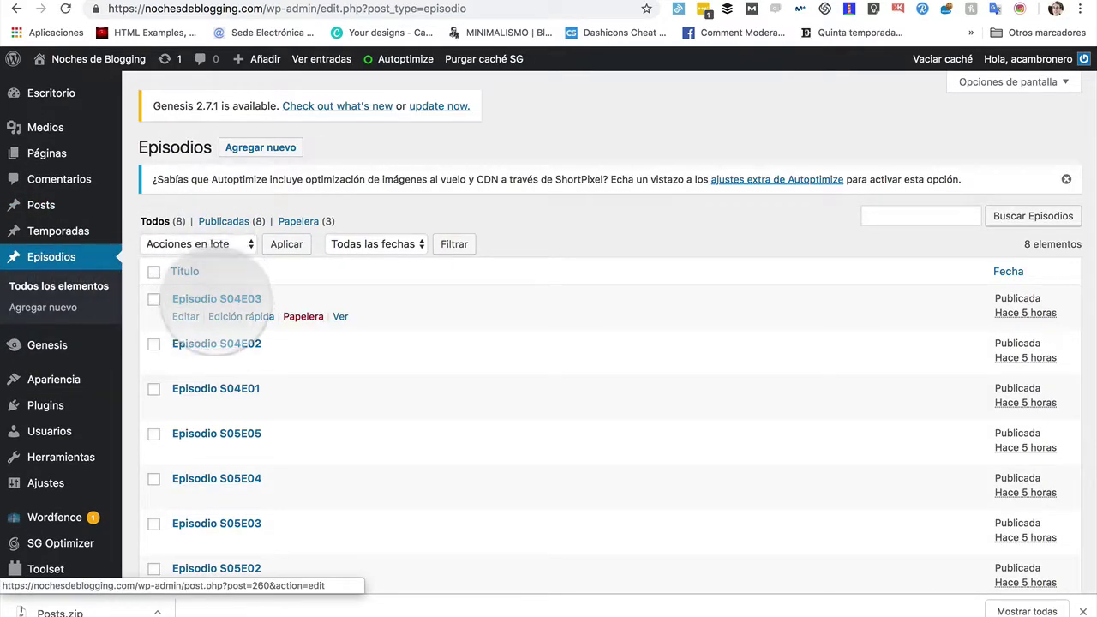
scroll(326, 334, "down", 4)
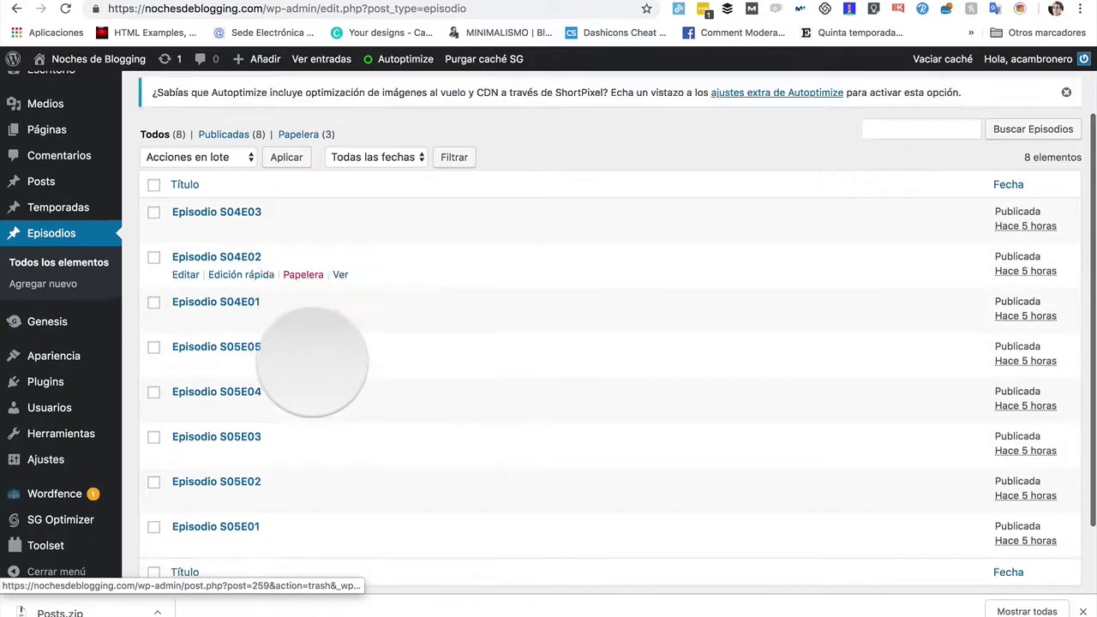
scroll(257, 249, "up", 4)
scroll(257, 274, "up", 1)
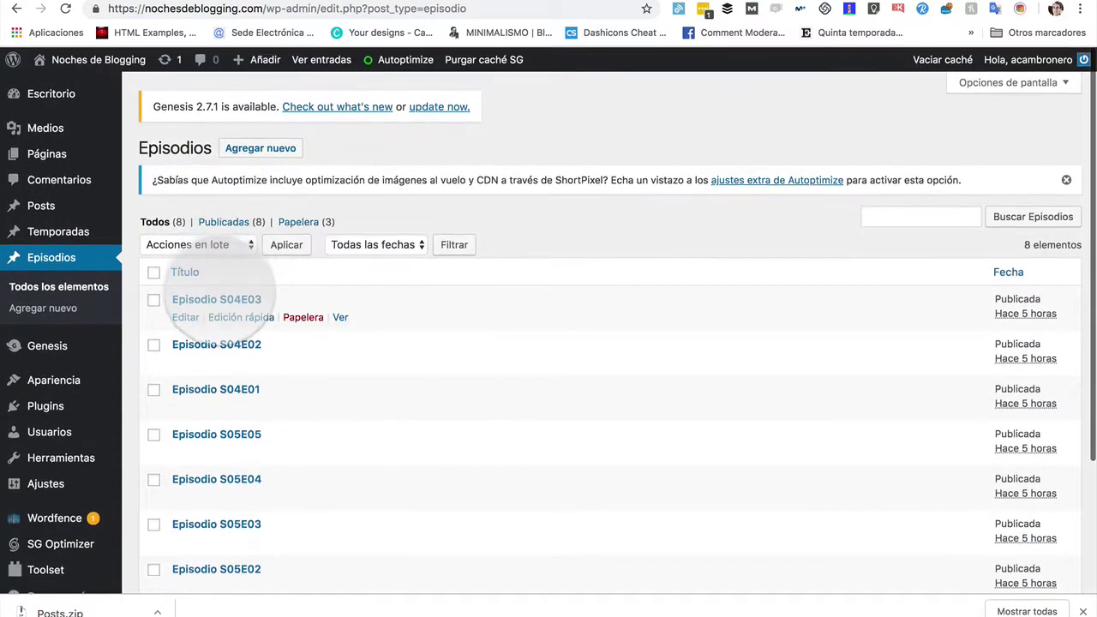
left_click(216, 295)
scroll(335, 334, "down", 2)
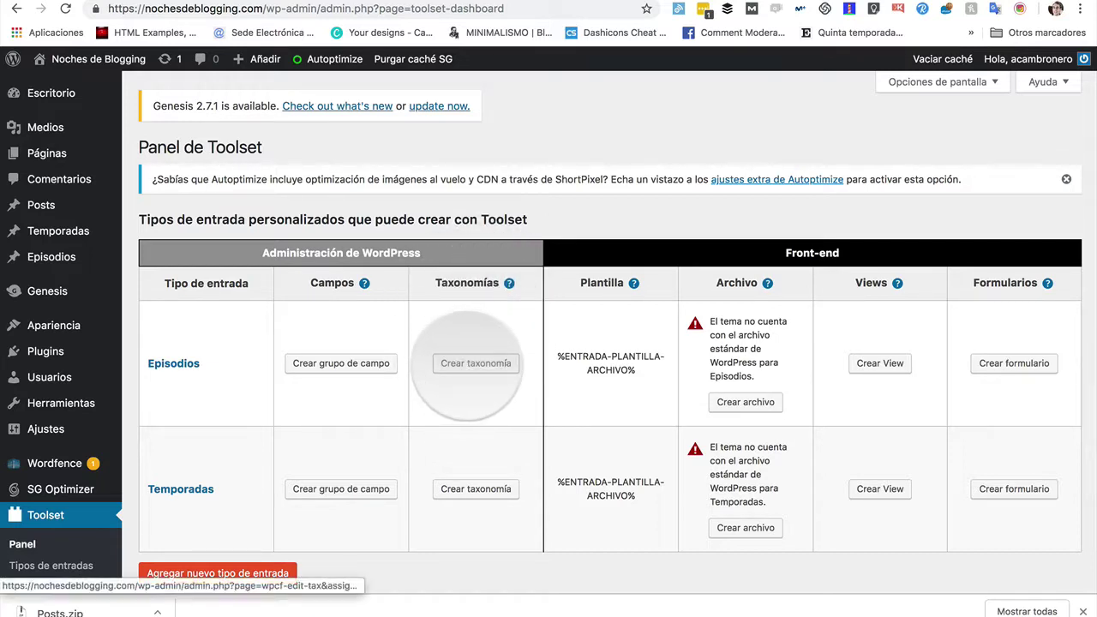
- Add a taxonomy for Episodios, named Fechas in the plural and Fecha in the singular, with the slug fecha
left_click(476, 364)
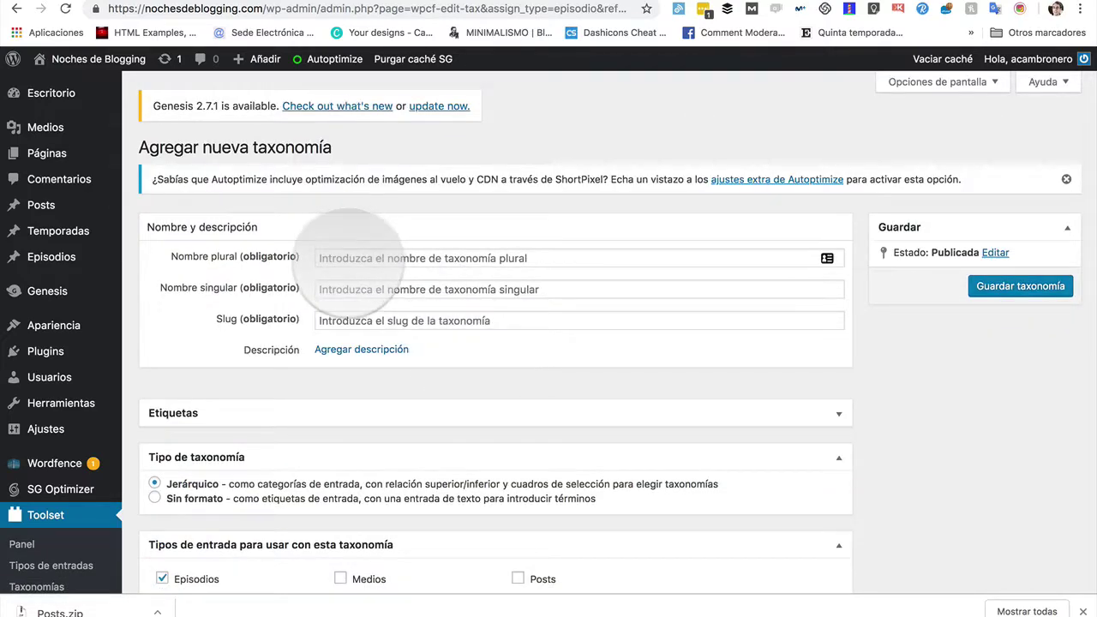
scroll(325, 361, "down", 15)
scroll(352, 358, "up", 20)
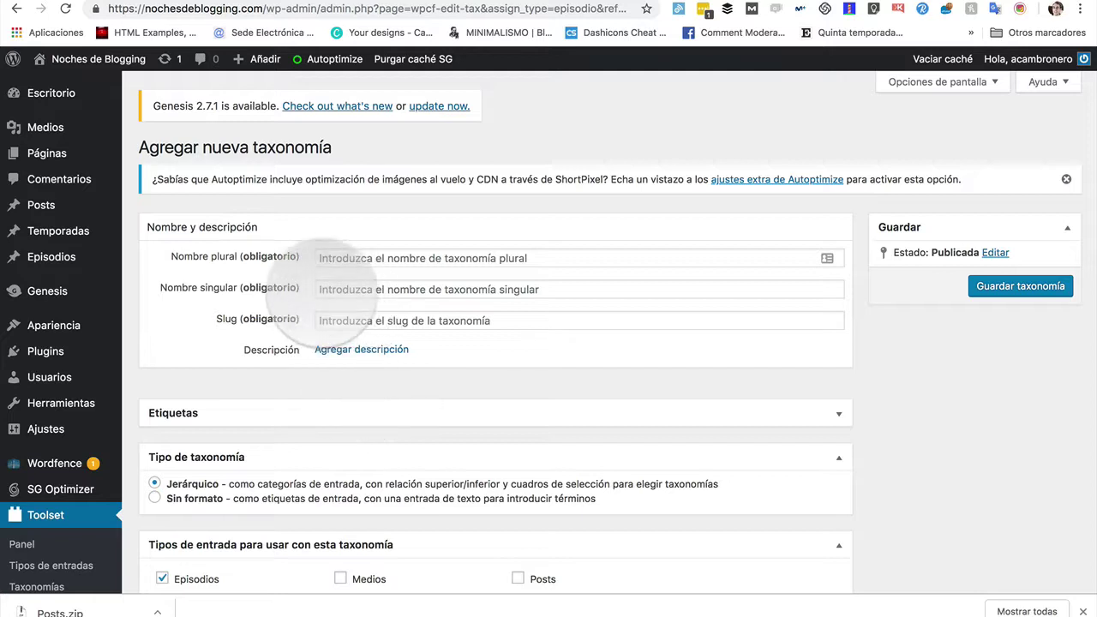
left_click(348, 257)
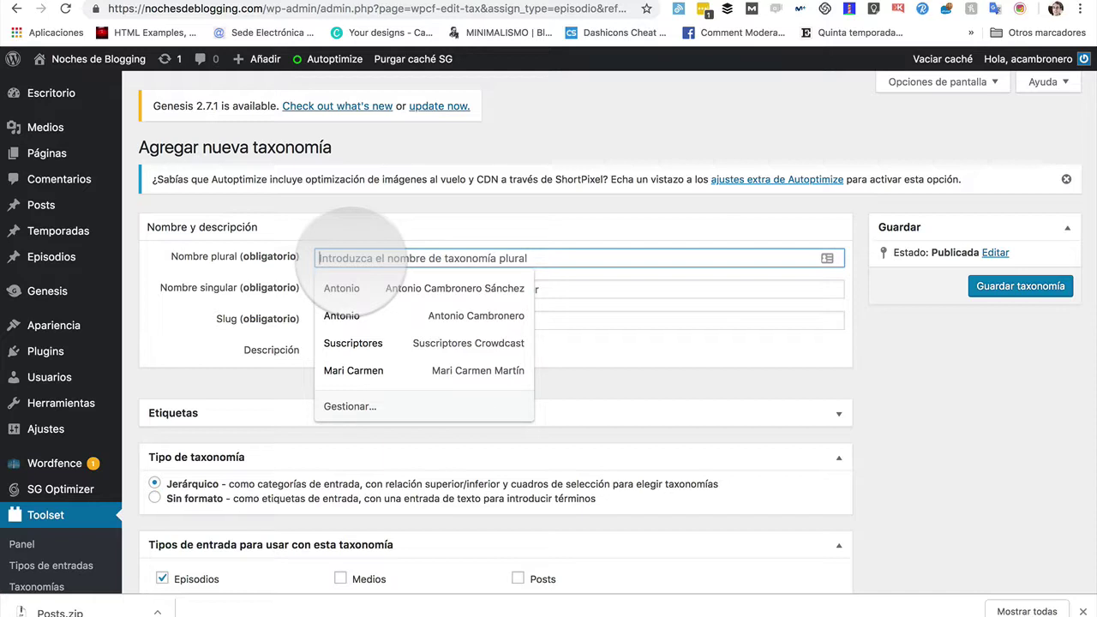
type("Fechas")
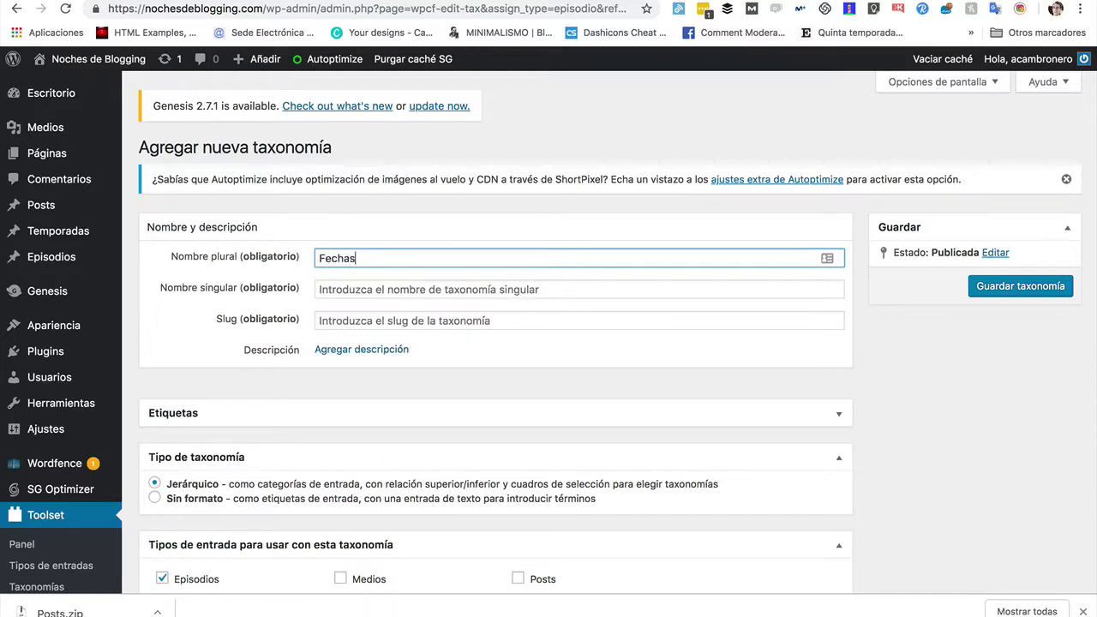
left_click(319, 290)
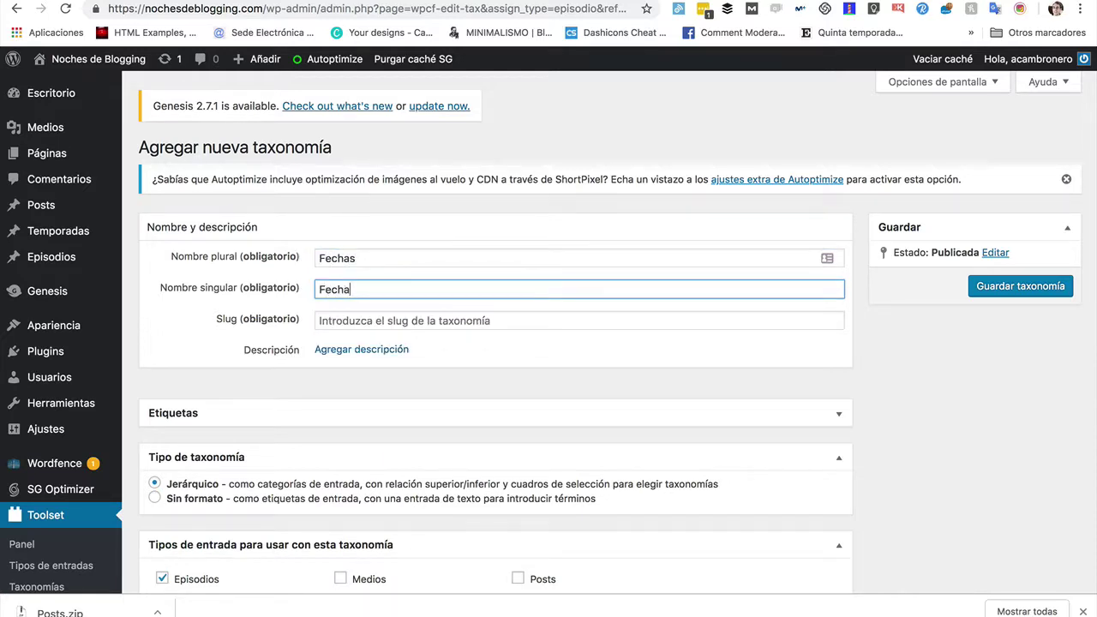
key("Tab")
- Set the taxonomy type to Sin formato, assign the taxonomy only to Episodios, and check its options
scroll(342, 258, "down", 5)
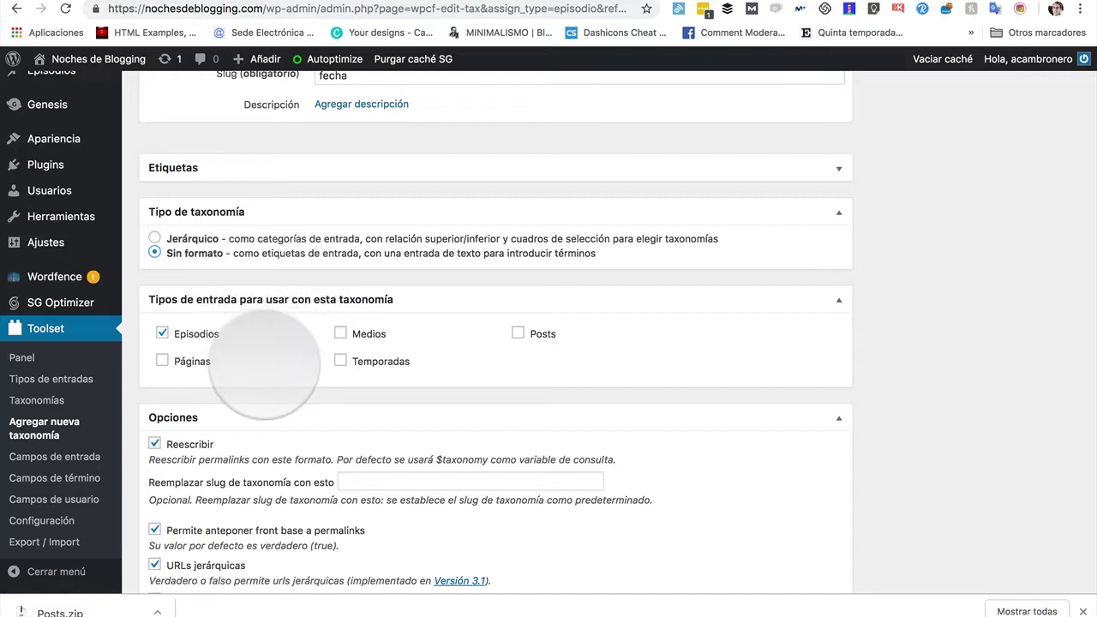
scroll(266, 360, "down", 1)
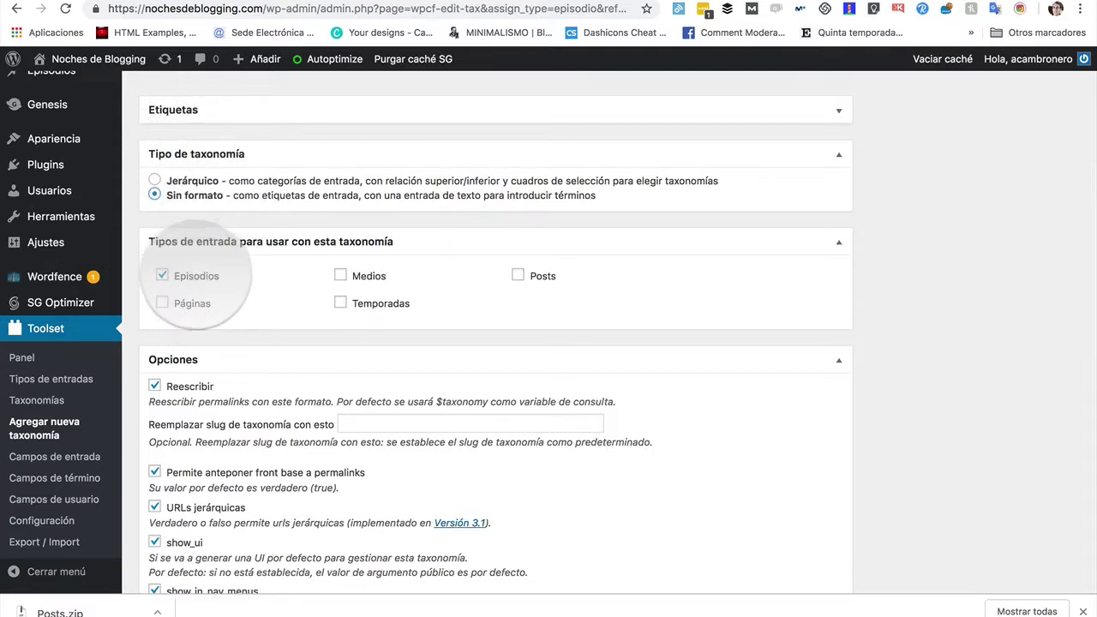
left_click(197, 275)
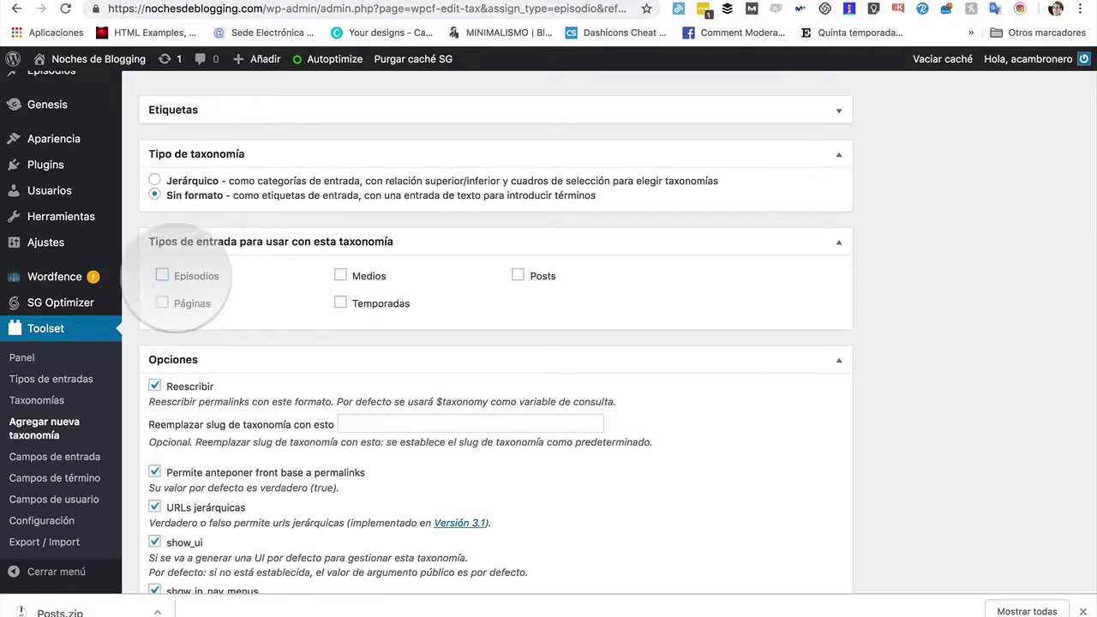
left_click(162, 275)
scroll(241, 334, "down", 2)
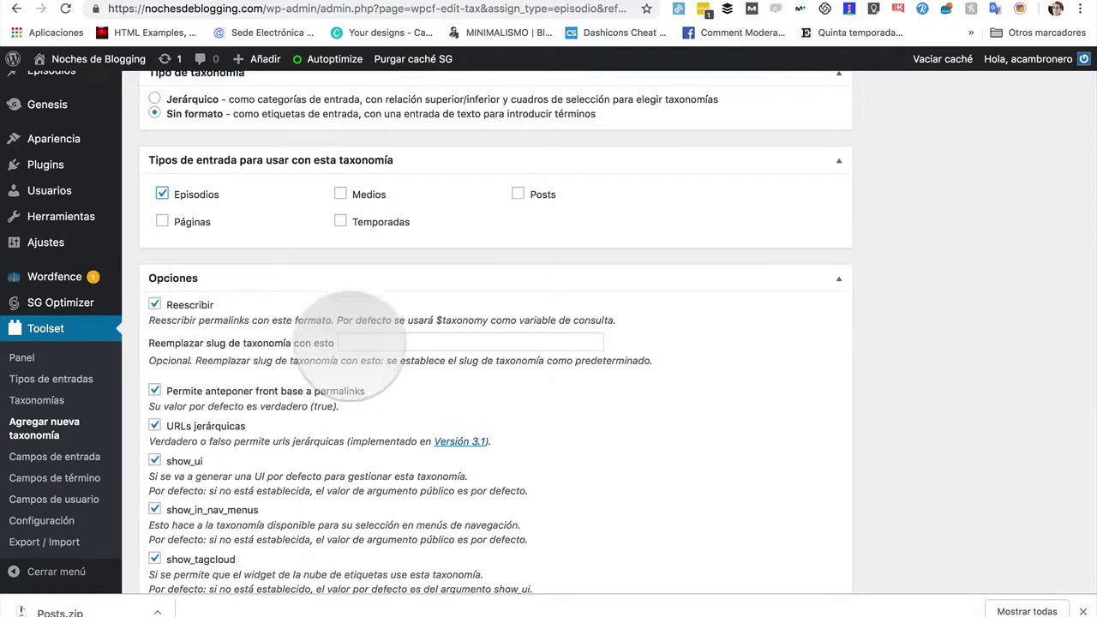
- Set the replacement slug of the Fechas taxonomy to fecha, check the remaining options, and save the taxonomy
left_click(351, 343)
type("fecha")
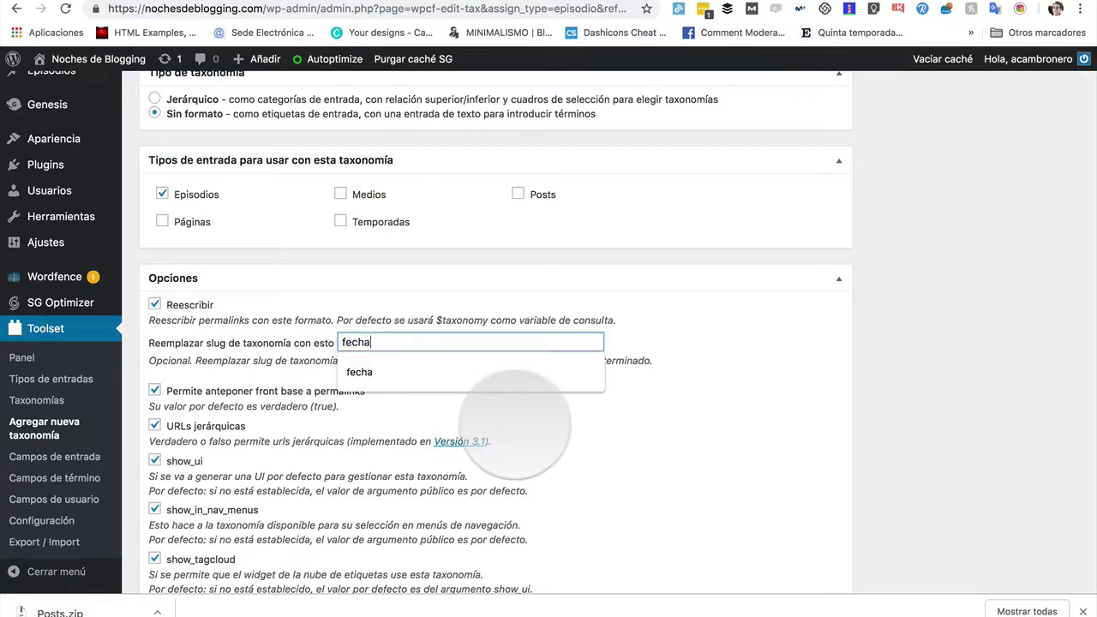
left_click(519, 429)
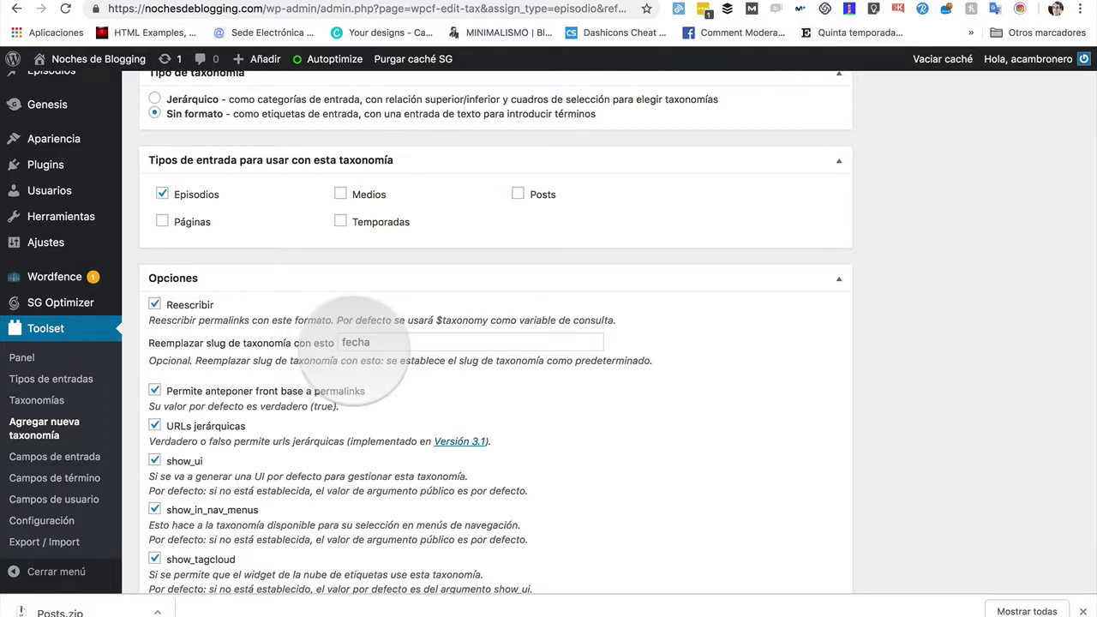
scroll(326, 420, "down", 15)
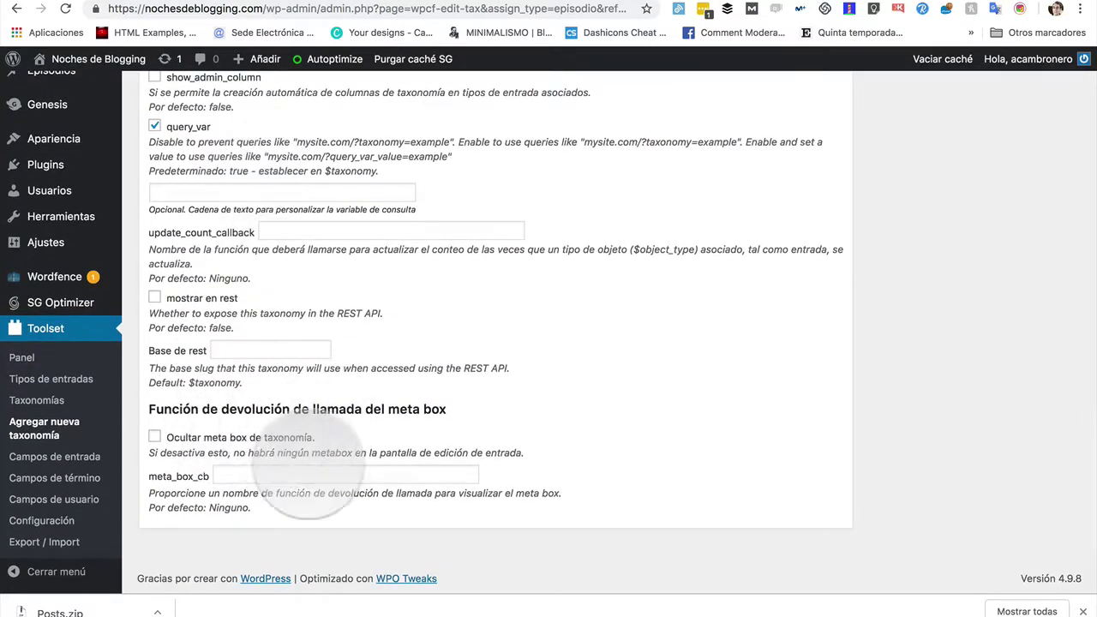
scroll(533, 495, "up", 20)
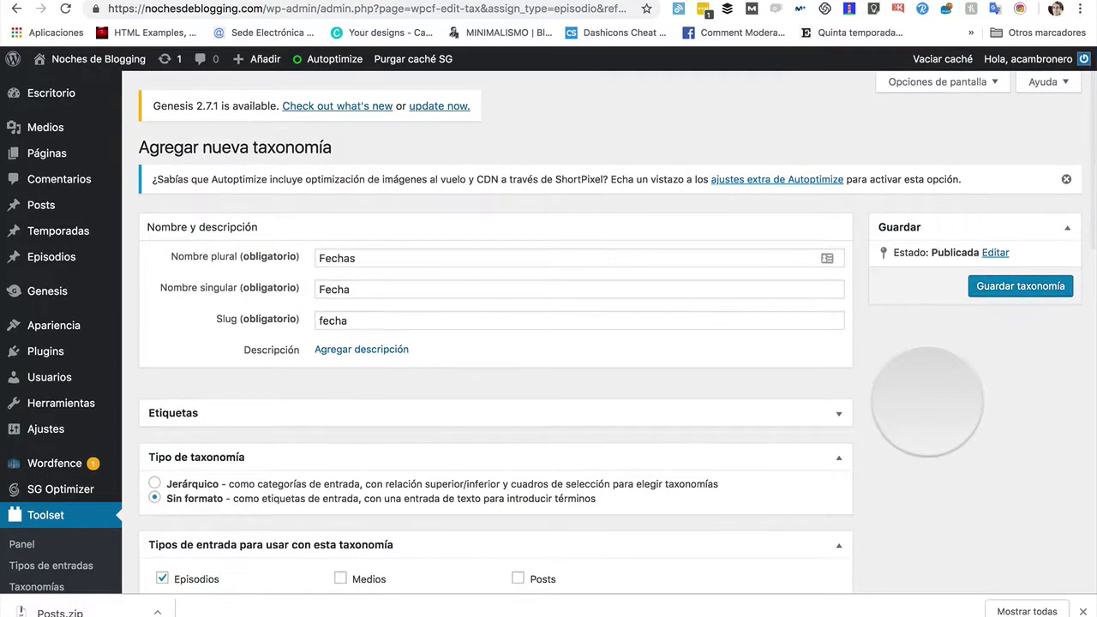
left_click(1022, 290)
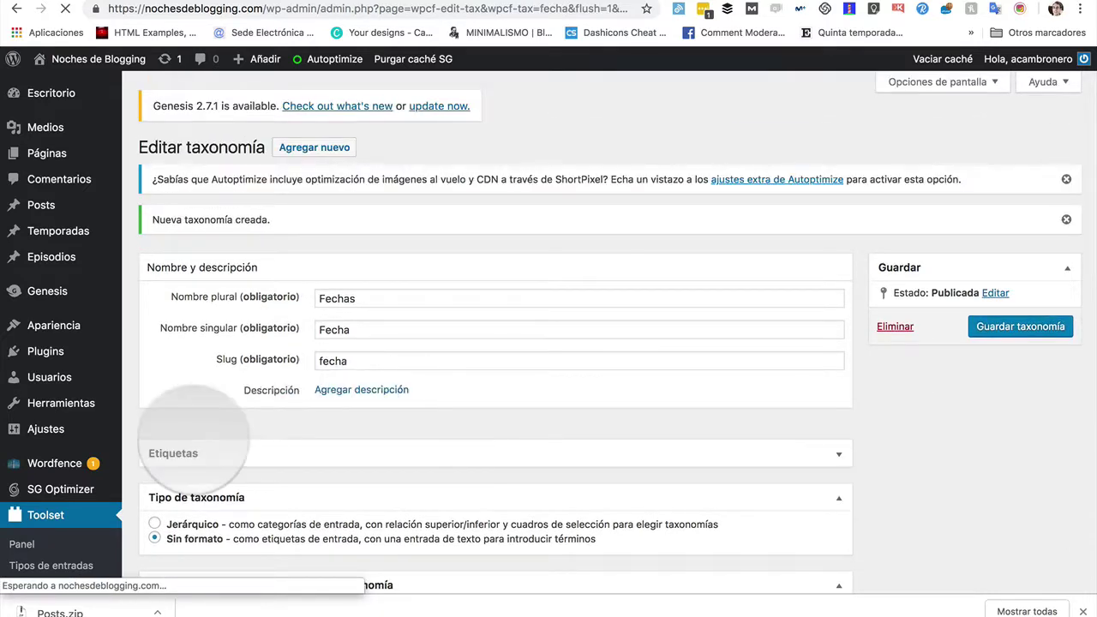
- Open the Toolset dashboard and review the custom and built-in post types with their assigned taxonomies
left_click(49, 514)
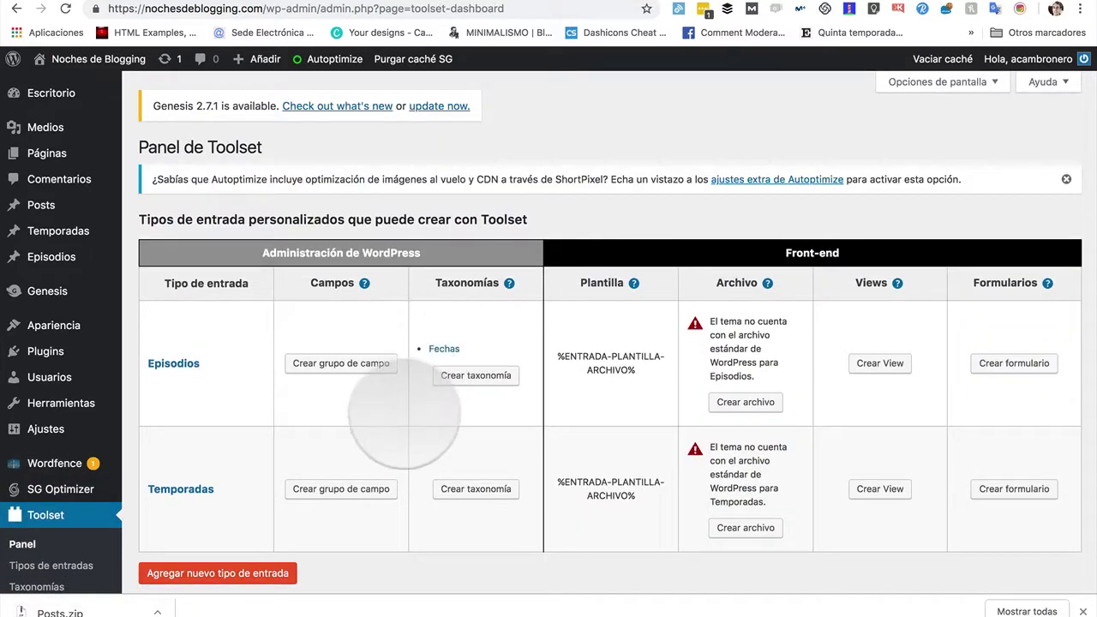
scroll(403, 394, "down", 5)
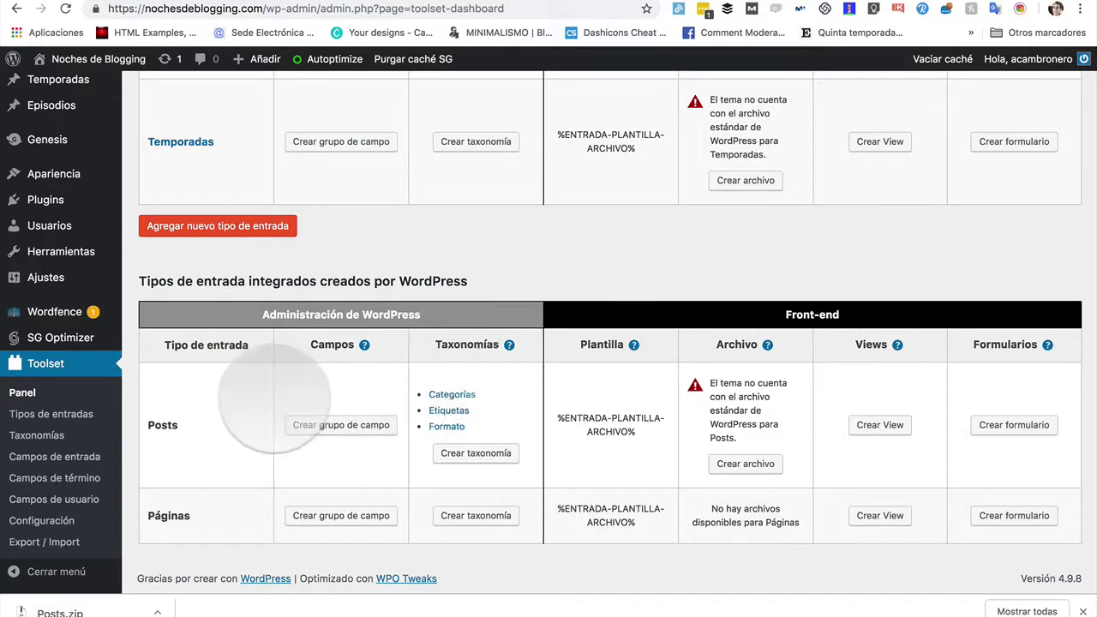
scroll(275, 355, "up", 5)
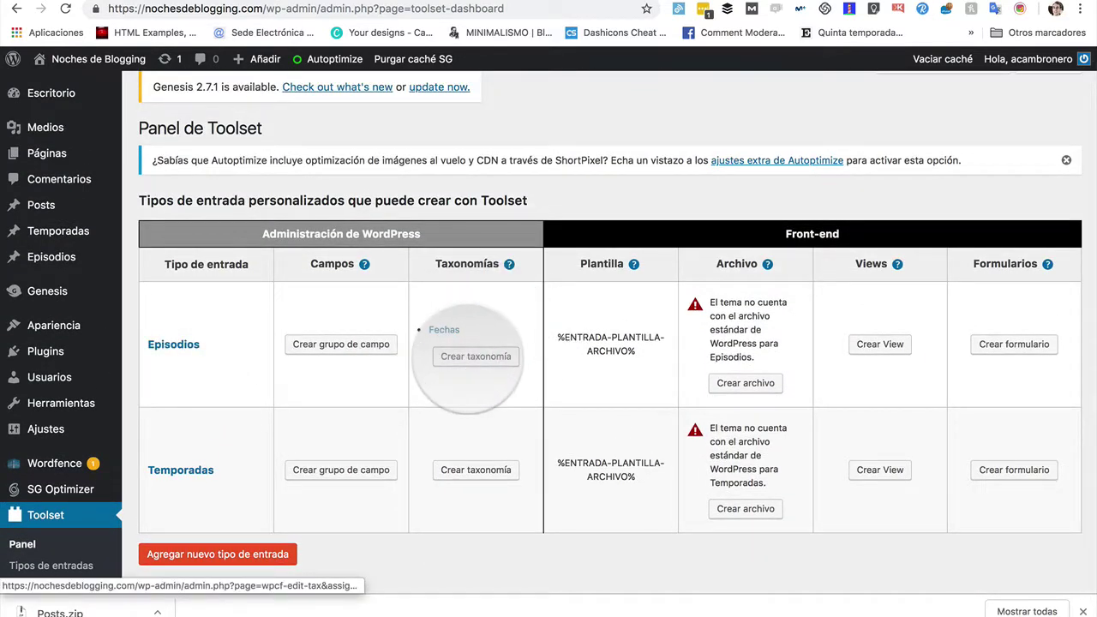
scroll(380, 146, "up", 1)
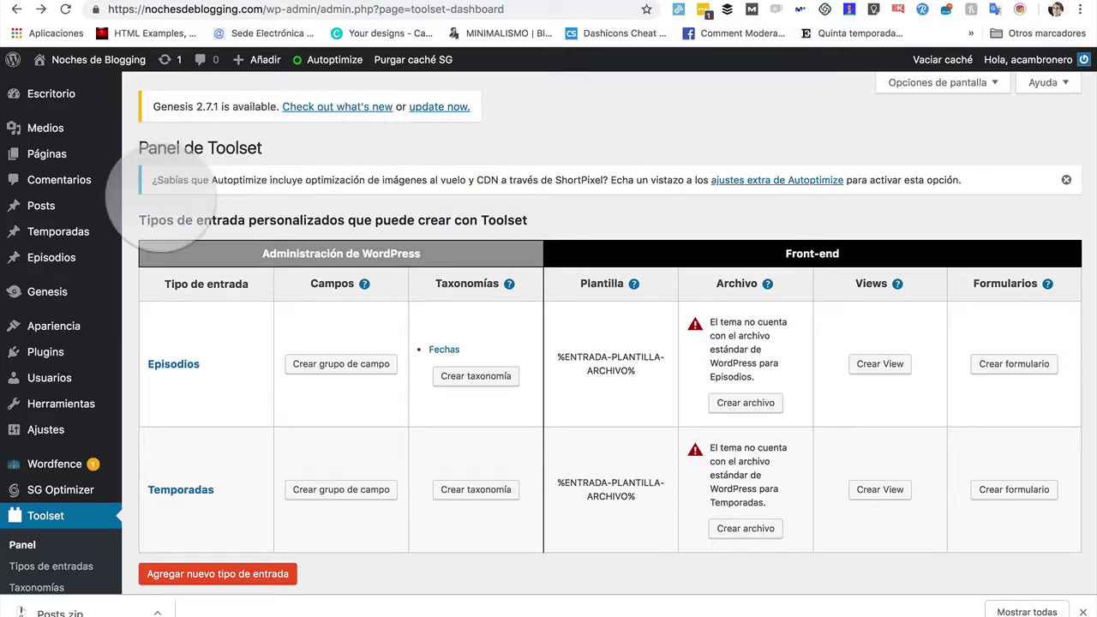
- In the Episodios list, open the quick edit of Episodio S04E03 and Episodio S04E02 to check their Fechas terms
mouse_move(51, 258)
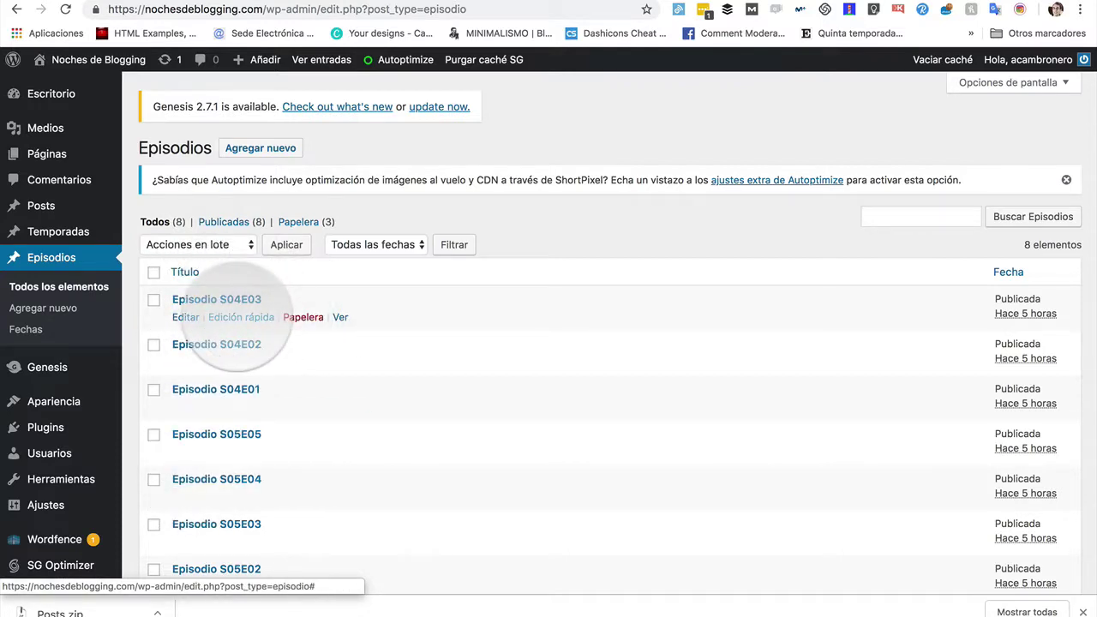
left_click(241, 317)
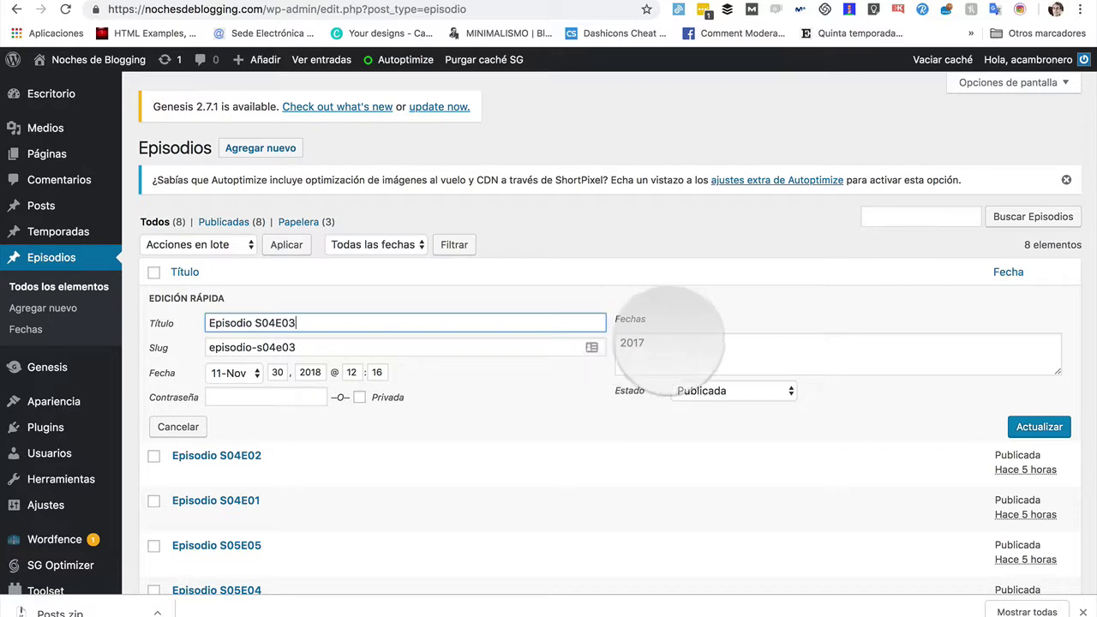
scroll(656, 339, "down", 2)
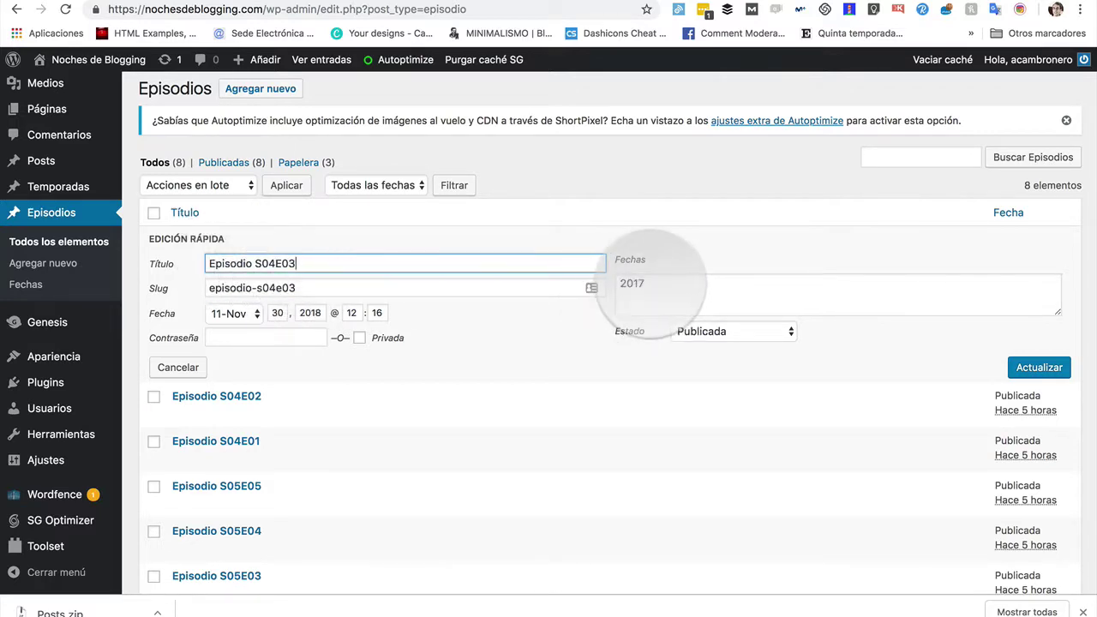
left_click(249, 411)
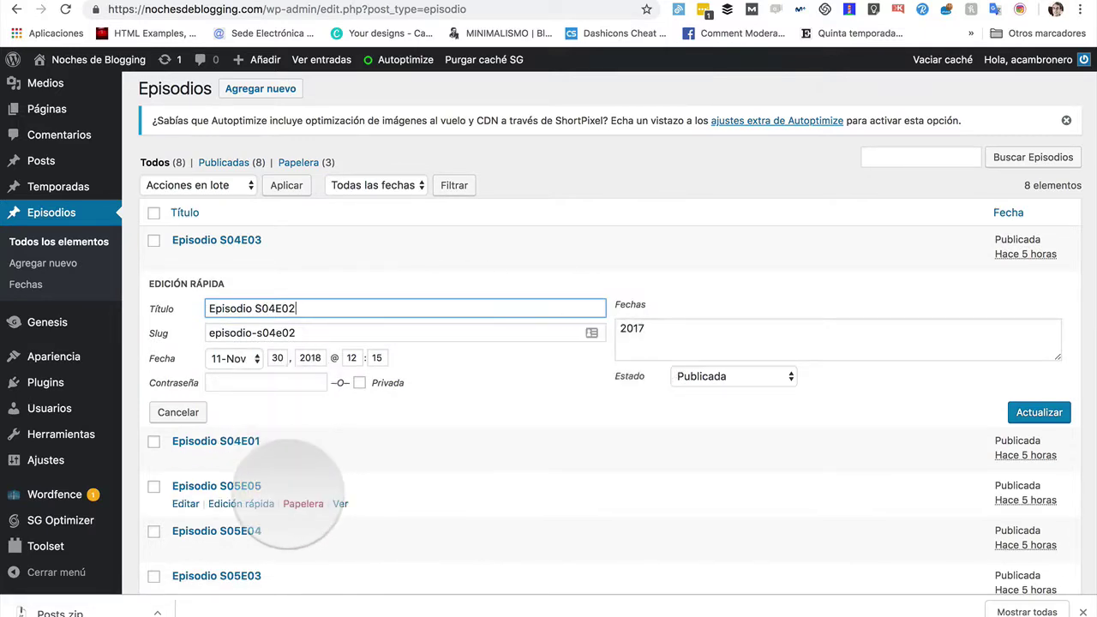
scroll(287, 493, "down", 5)
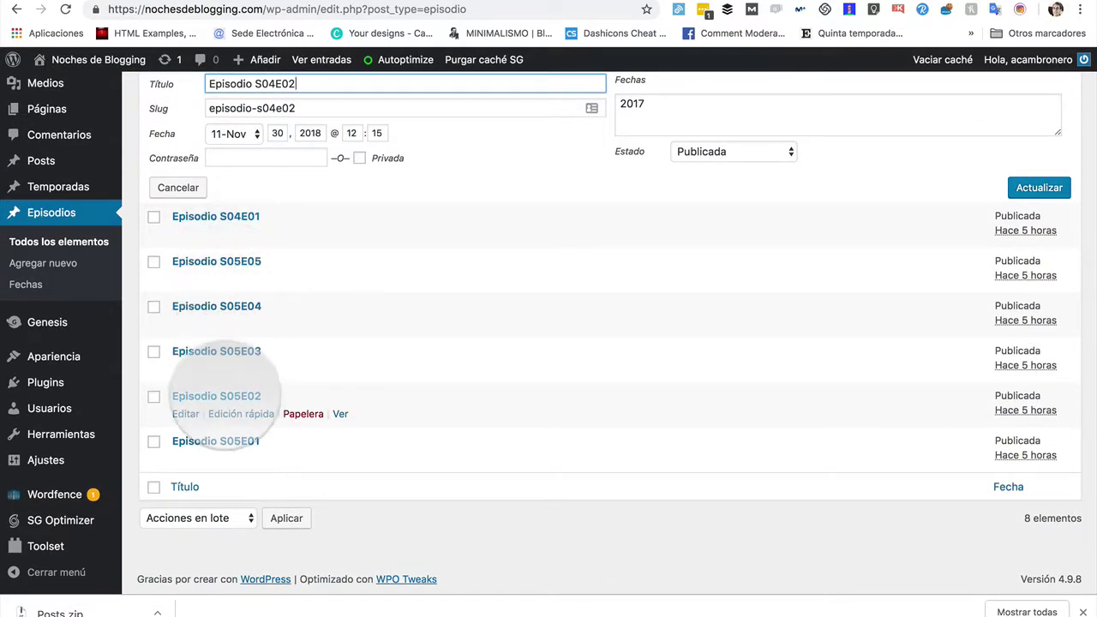
- Open Episodio S05E02 for editing and examine its related Temporada and its Fechas section
left_click(236, 396)
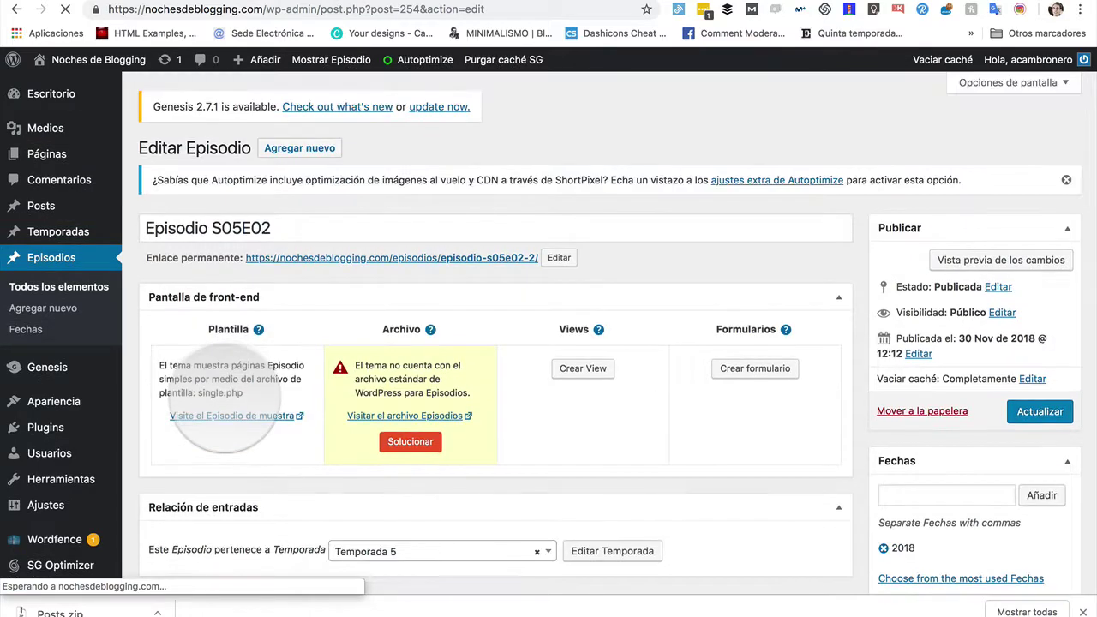
scroll(274, 438, "down", 2)
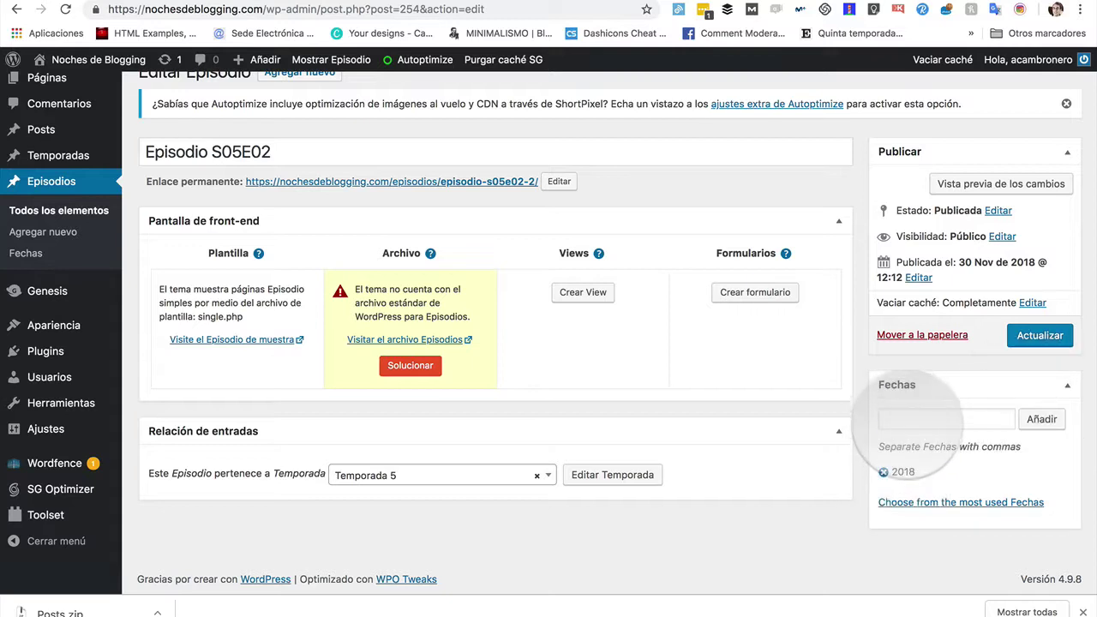
left_click(908, 419)
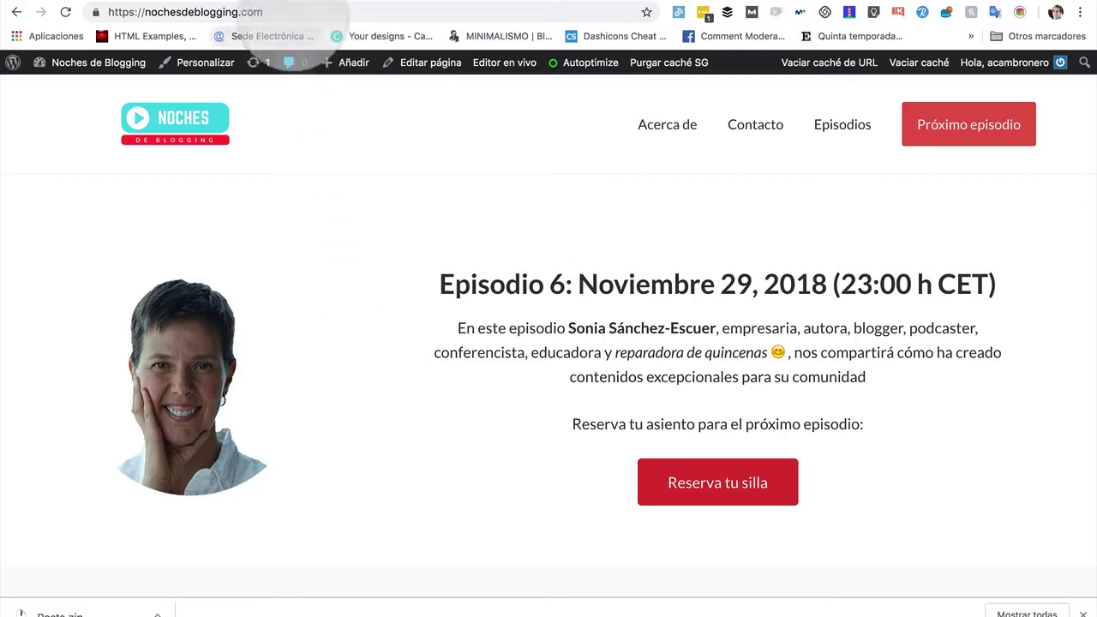
- View the public archive at nochesdeblogging.com/temporadas, look through the seasons, and open Temporada 5
left_click(266, 12)
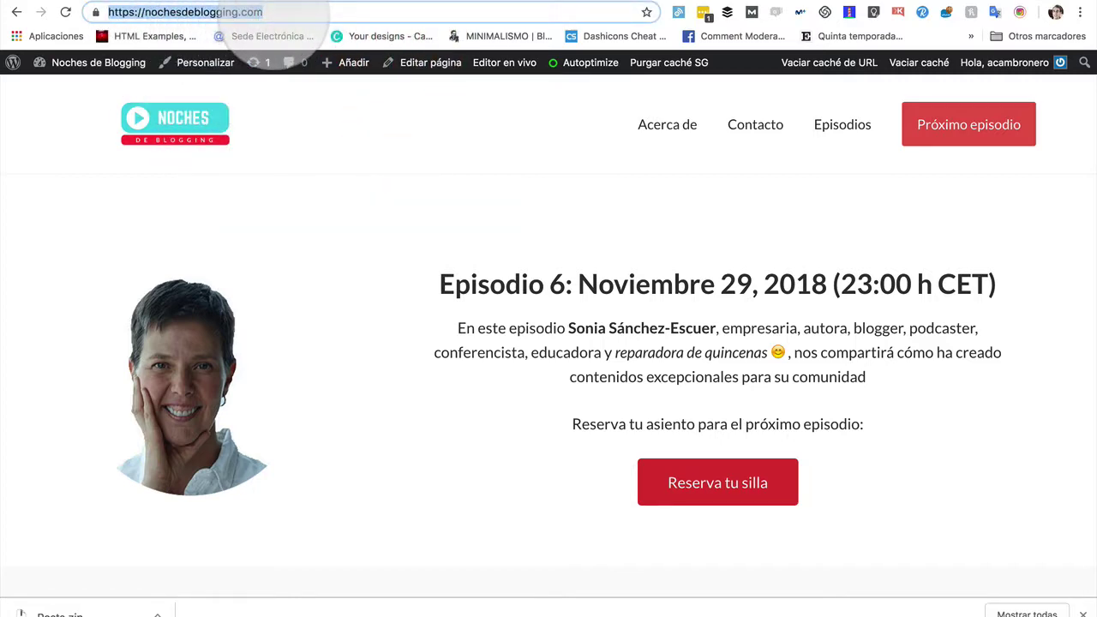
left_click(274, 14)
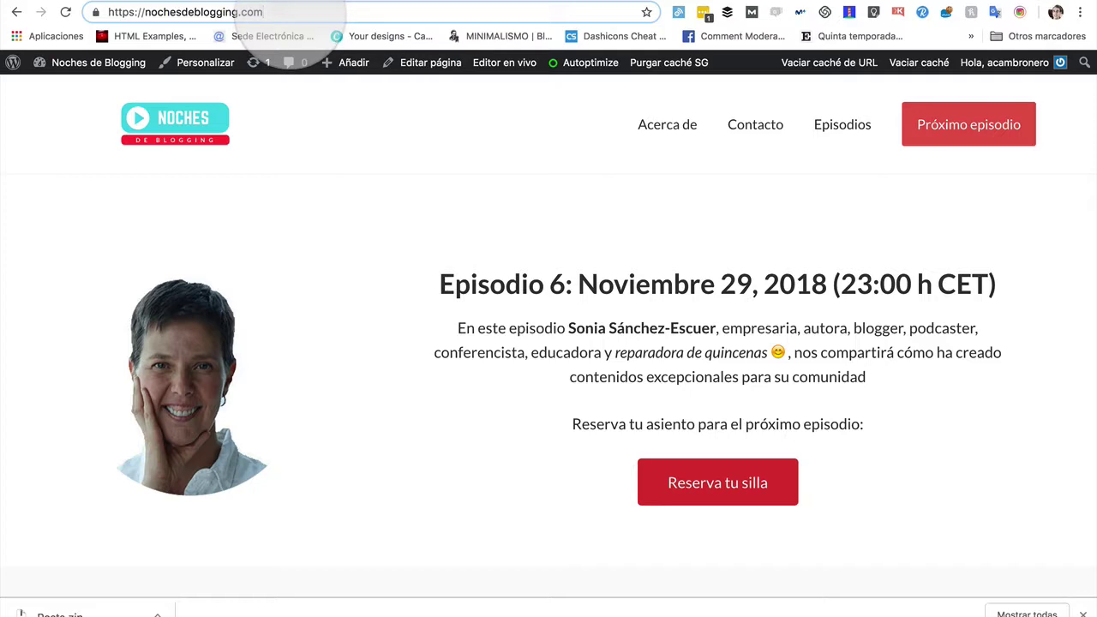
type("/")
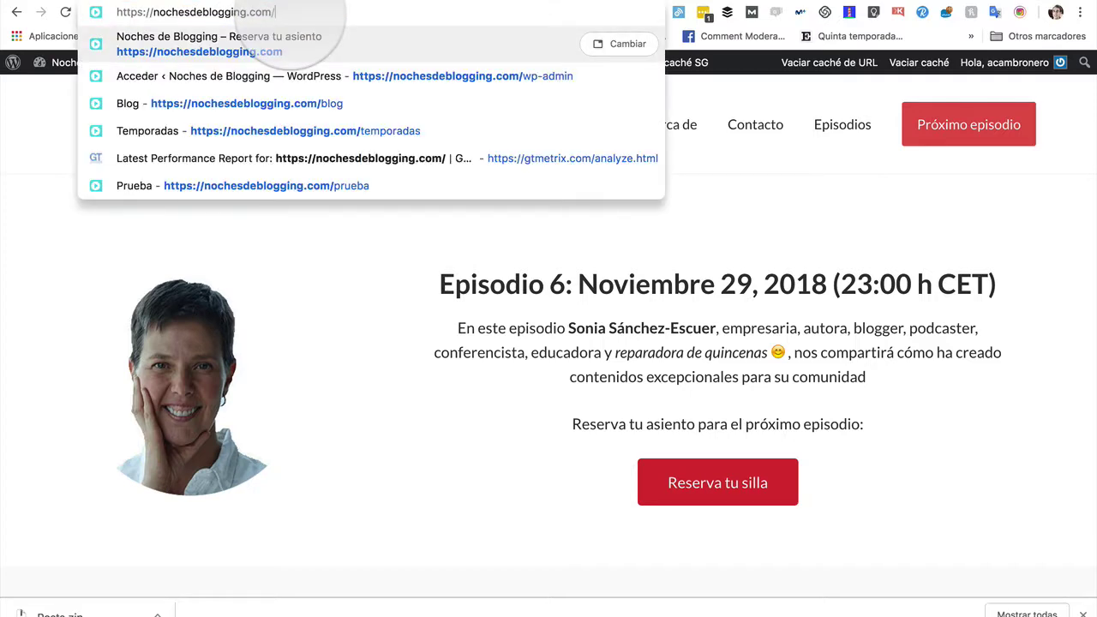
type("tempora")
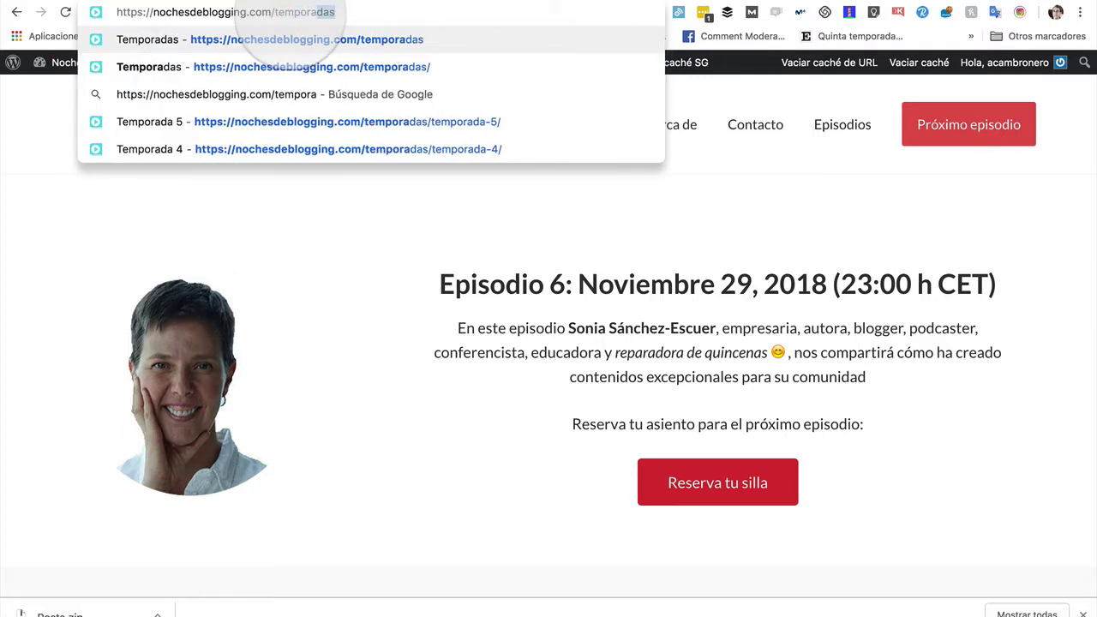
type("das")
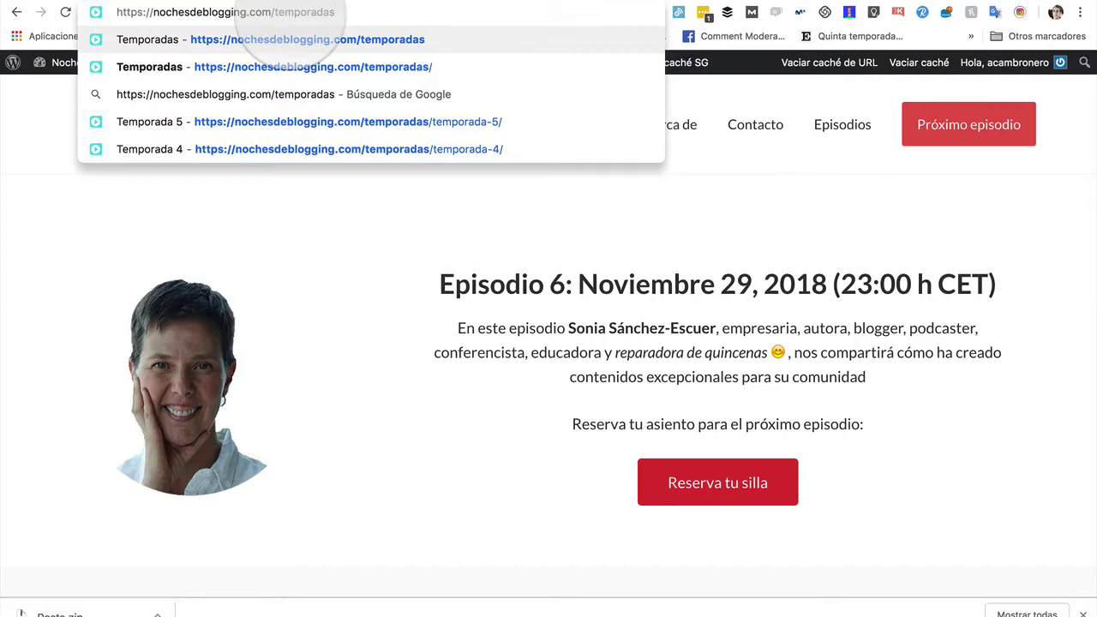
key("Return")
scroll(318, 454, "down", 5)
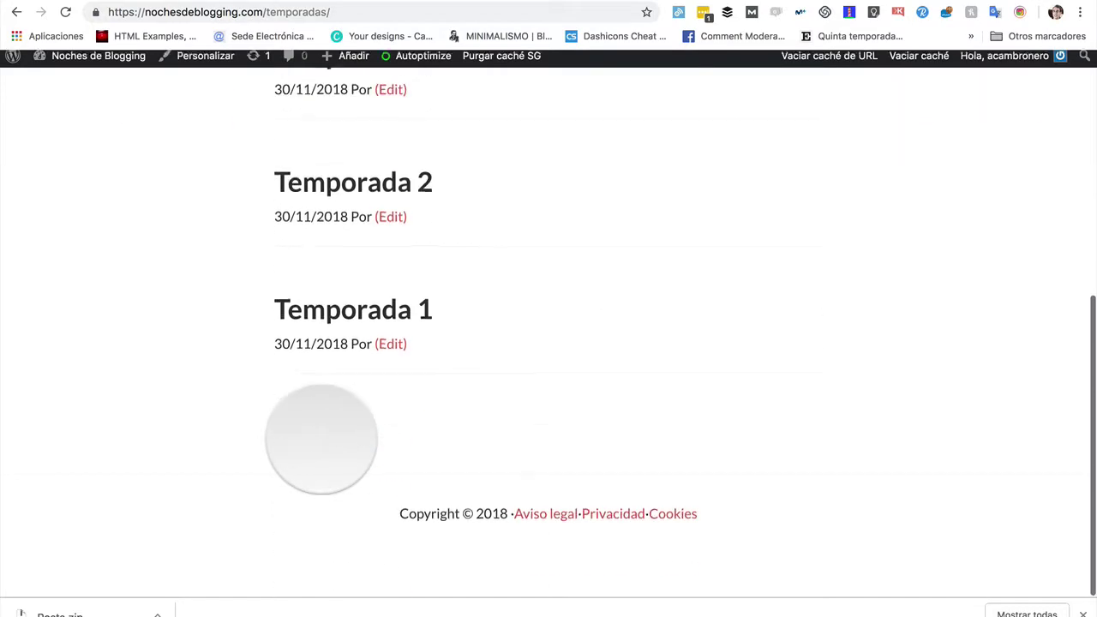
scroll(321, 439, "up", 10)
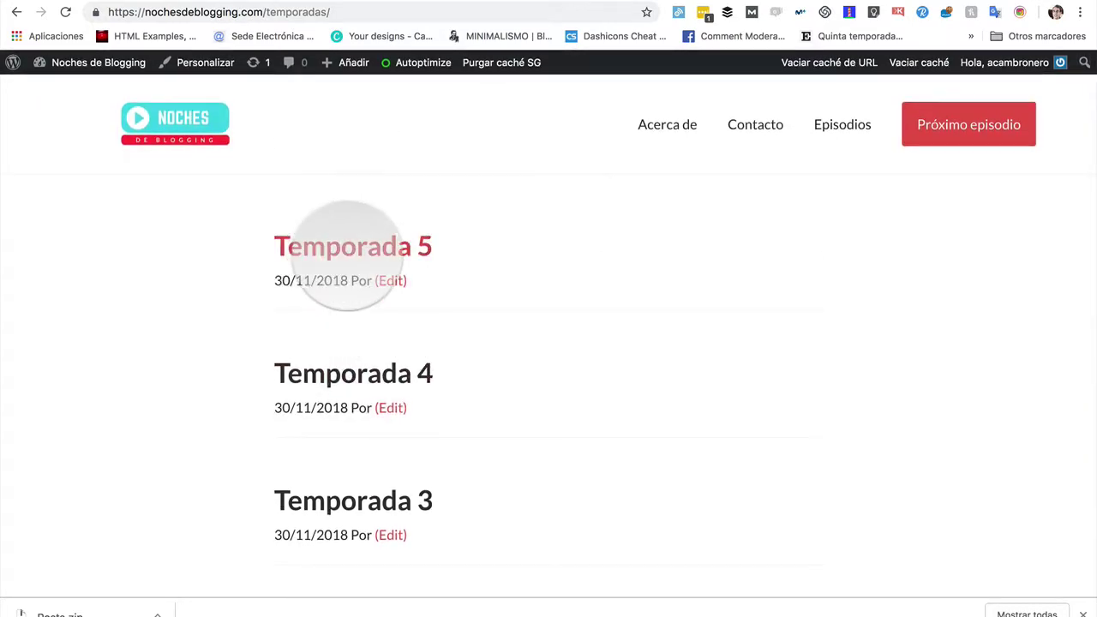
left_click(347, 251)
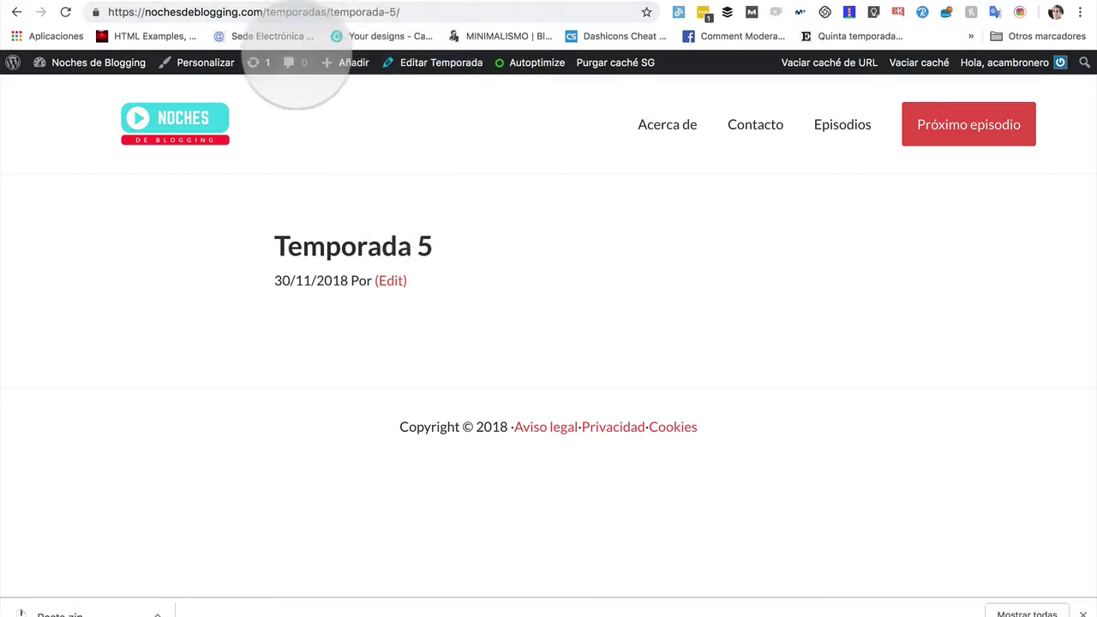
- View the public archive at nochesdeblogging.com/episodios and open Episodio S05E04 from it
left_click(266, 13)
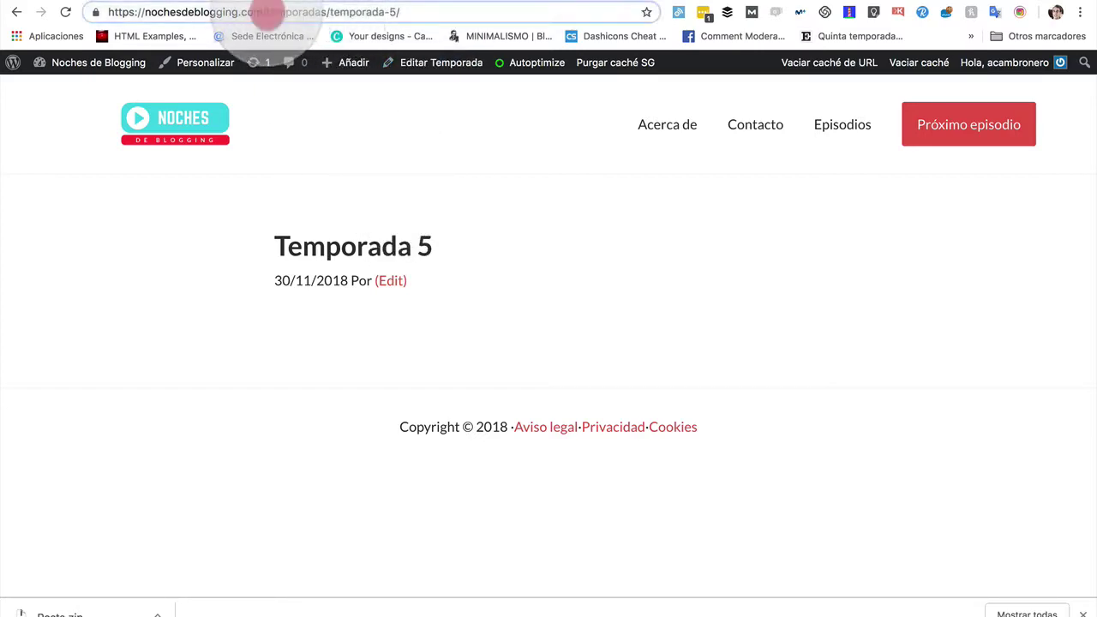
left_click_drag(266, 13, 485, 31)
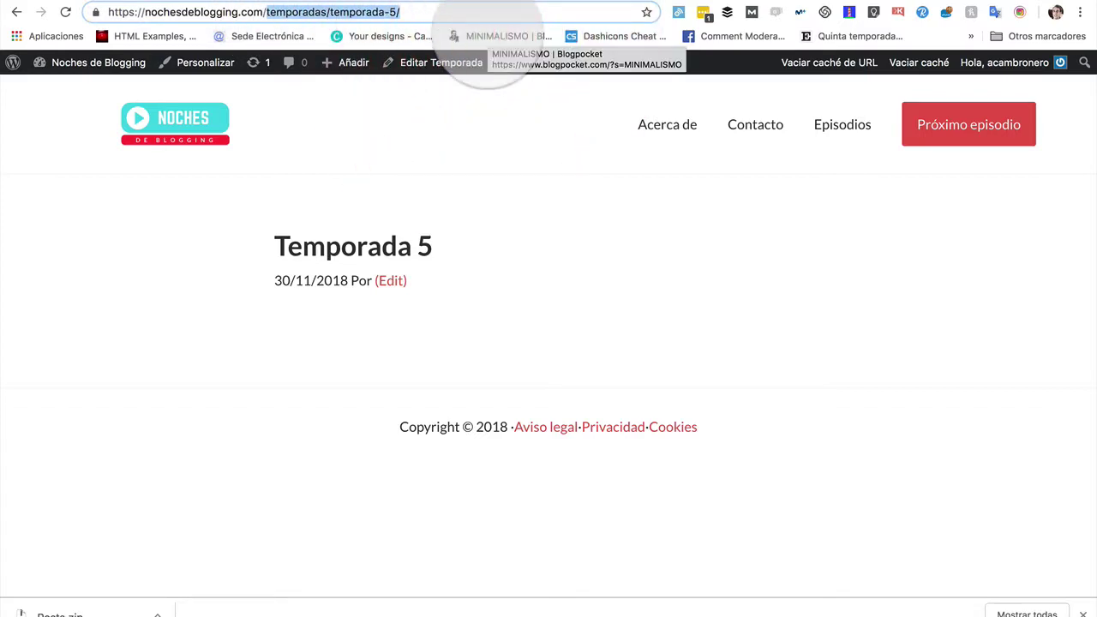
type("episodios")
key("Return")
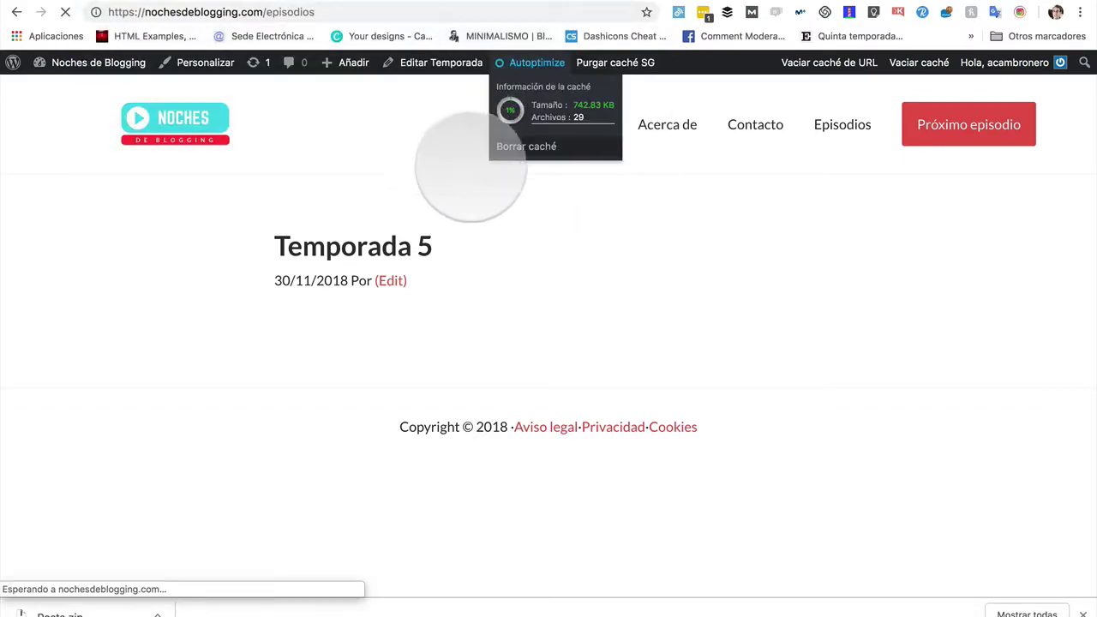
scroll(404, 265, "down", 6)
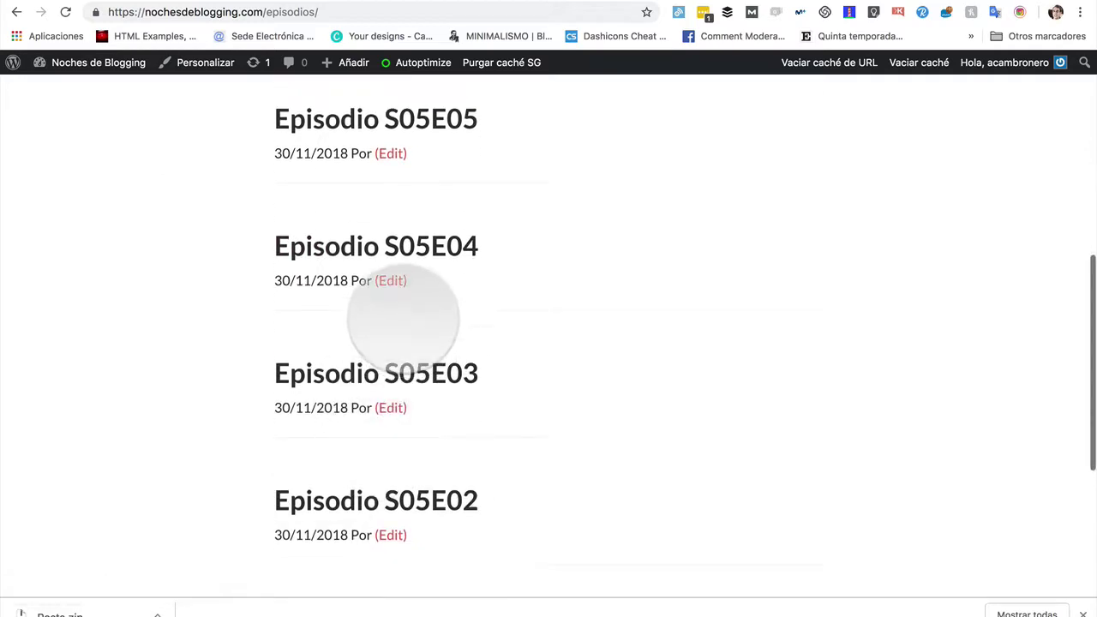
left_click(392, 246)
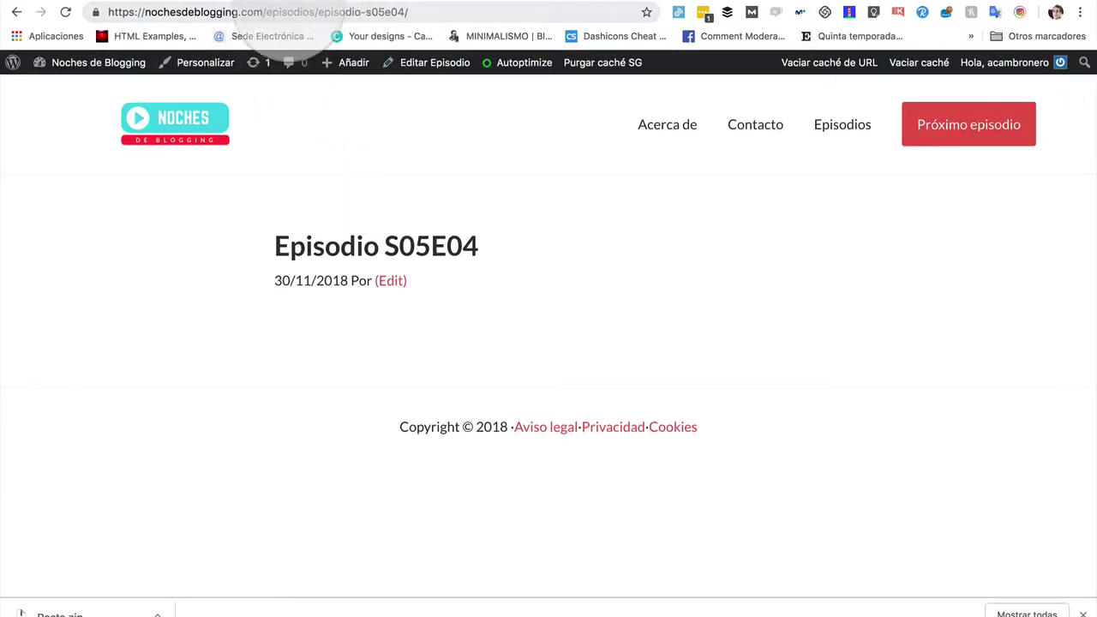
- View the public Fechas archive at nochesdeblogging.com/fecha/2018 and examine its episodes and address
left_click_drag(266, 12, 489, 37)
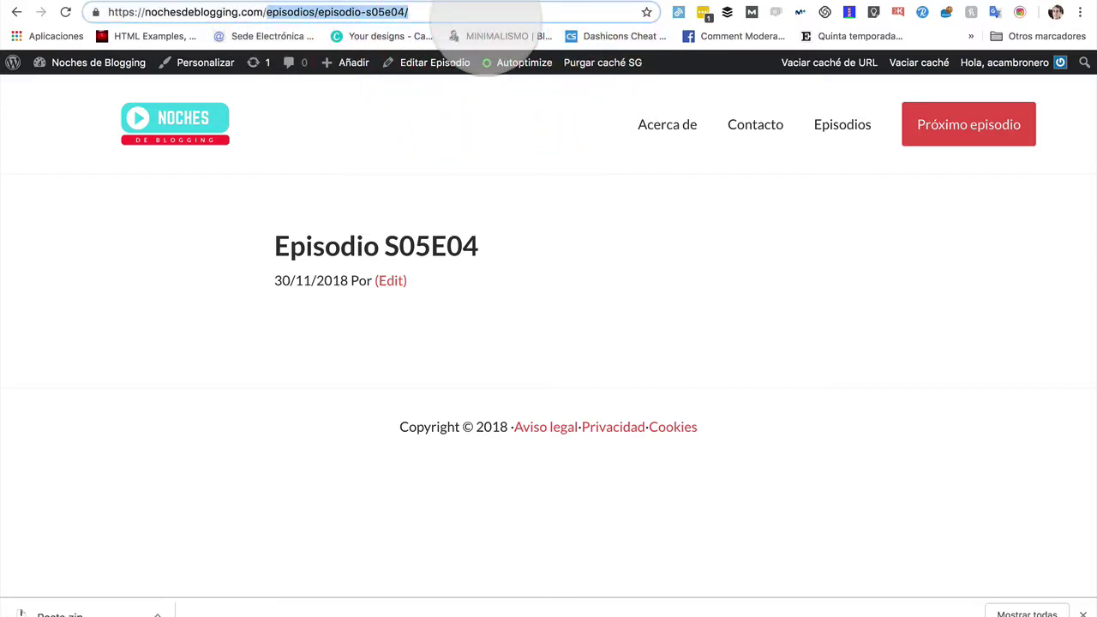
type("fecha/")
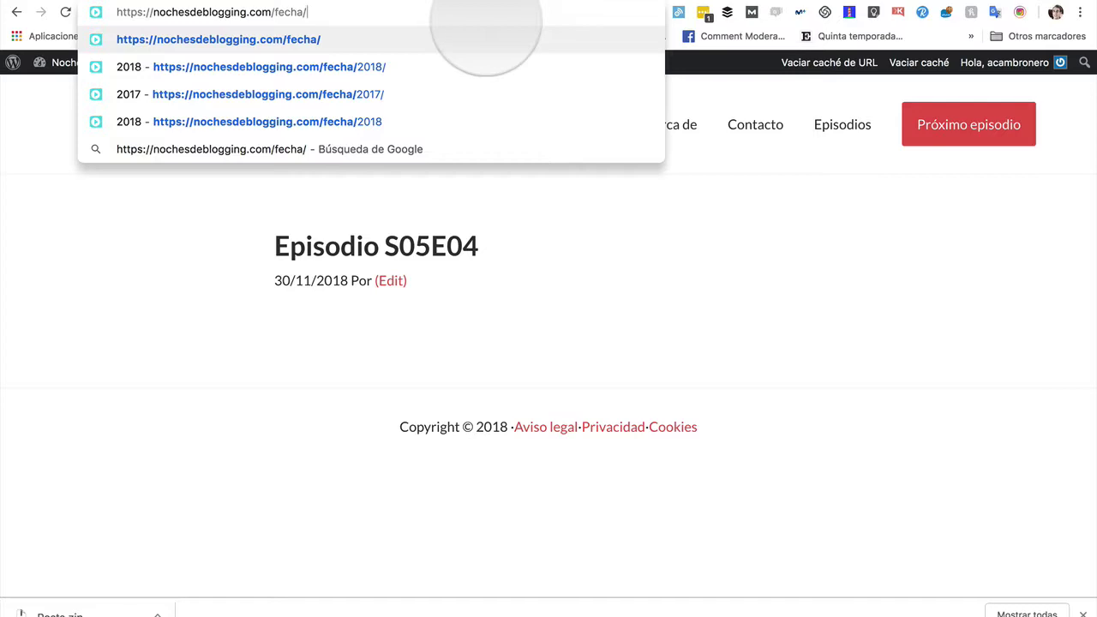
type("2018")
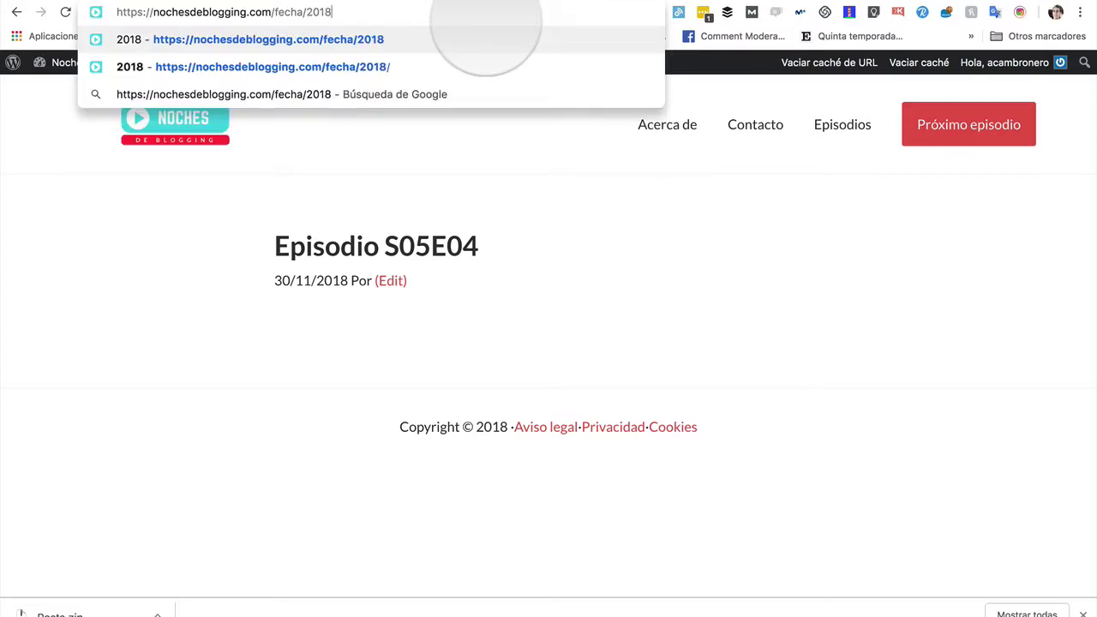
key("Return")
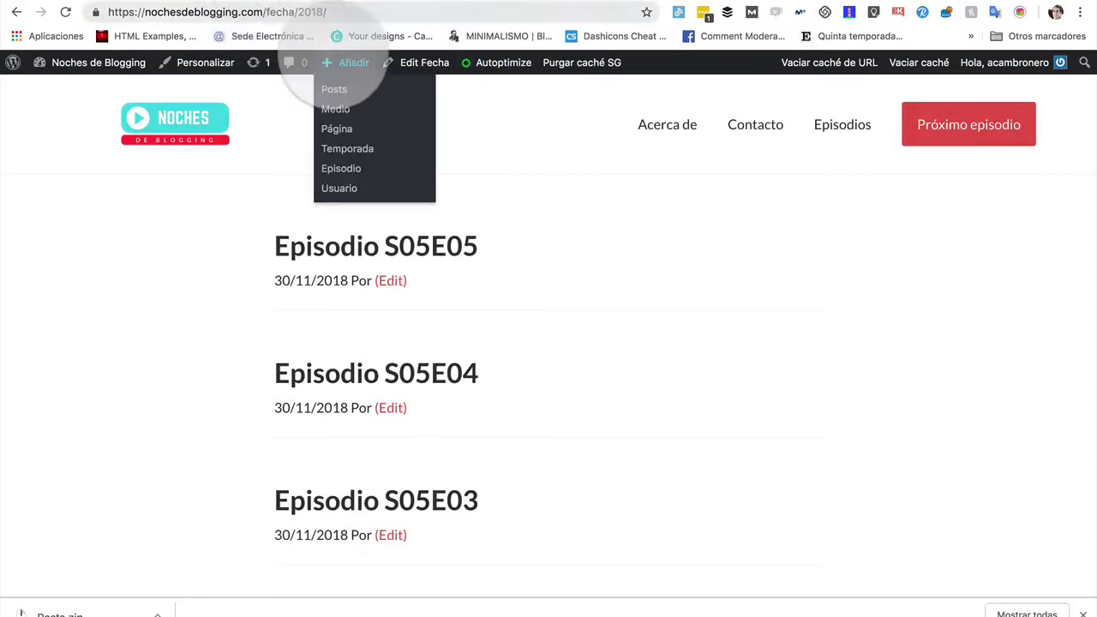
left_click(304, 12)
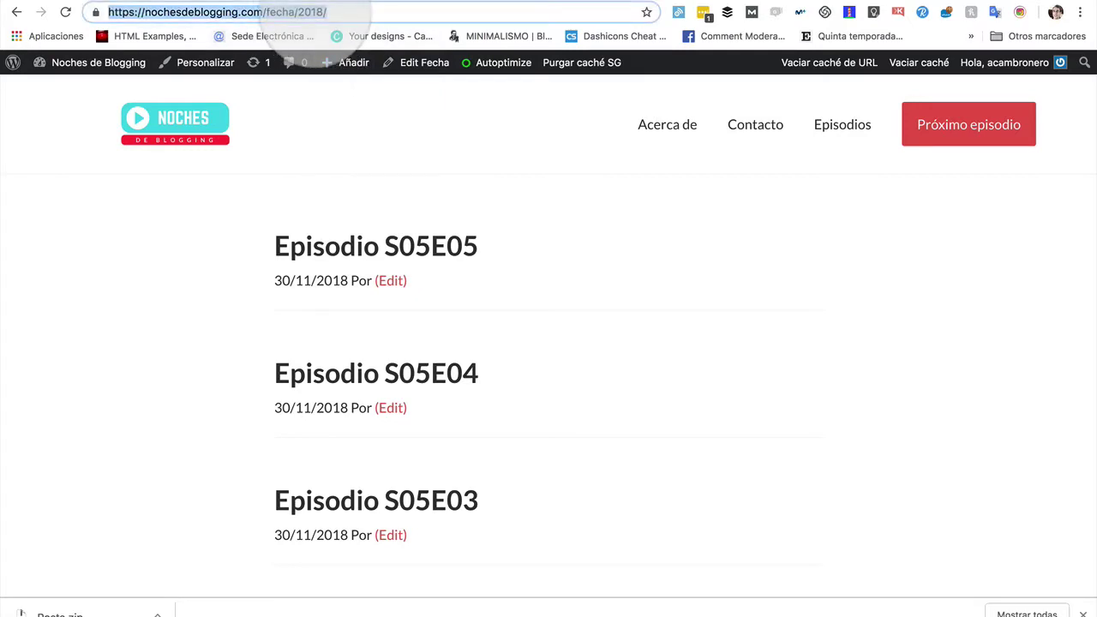
- View the public Fechas archive at nochesdeblogging.com/fecha/2017 and look through its episodes
key("Right")
key("Left")
key("BackSpace")
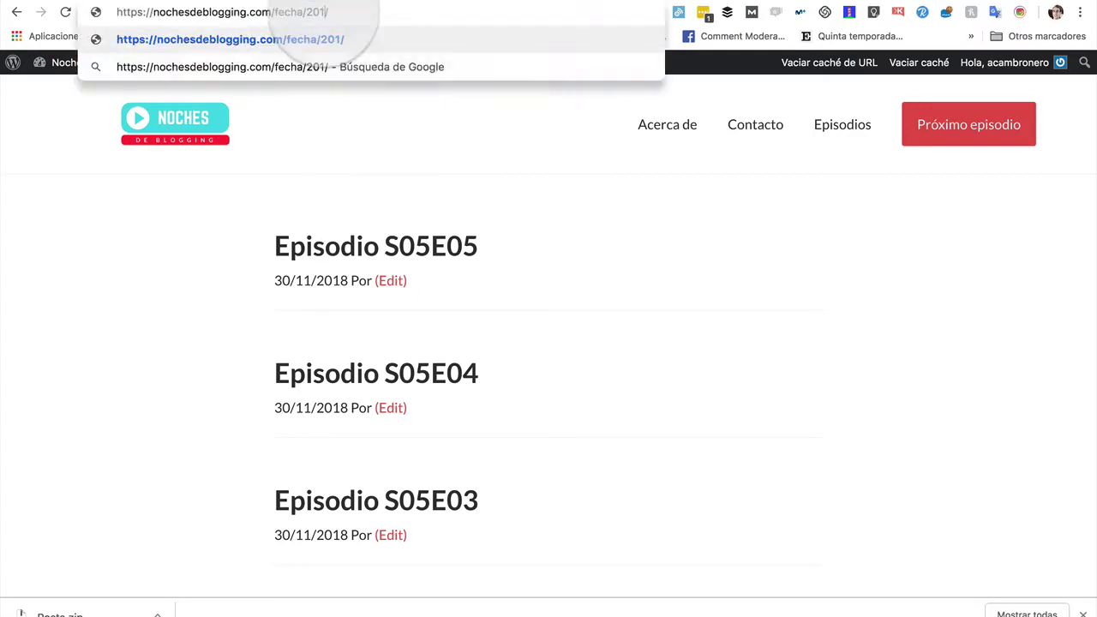
type("7")
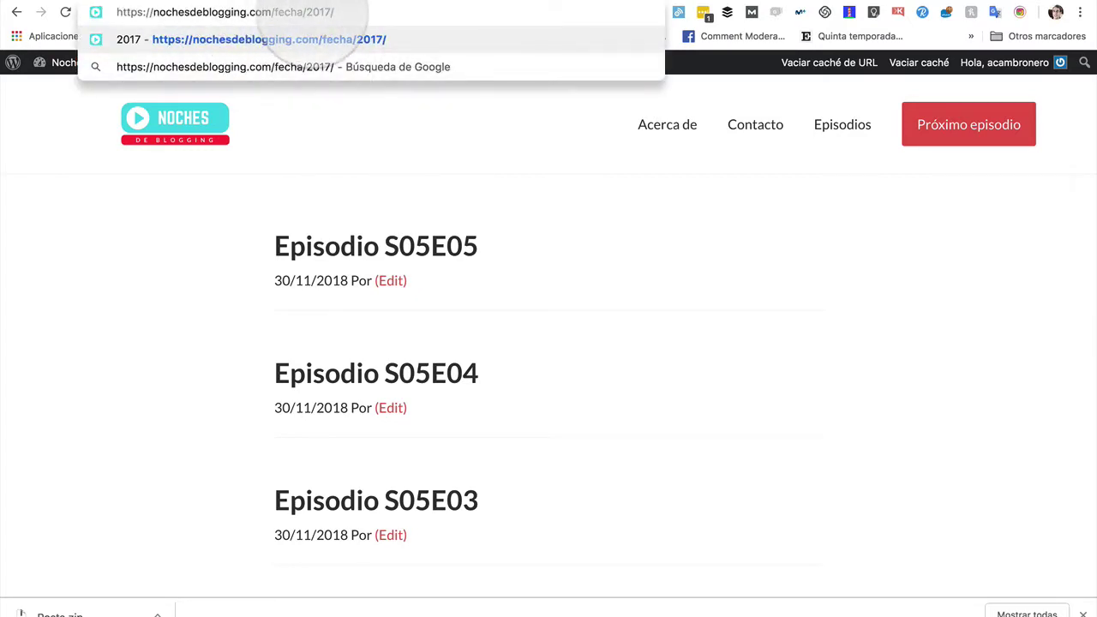
key("Return")
scroll(339, 315, "down", 2)
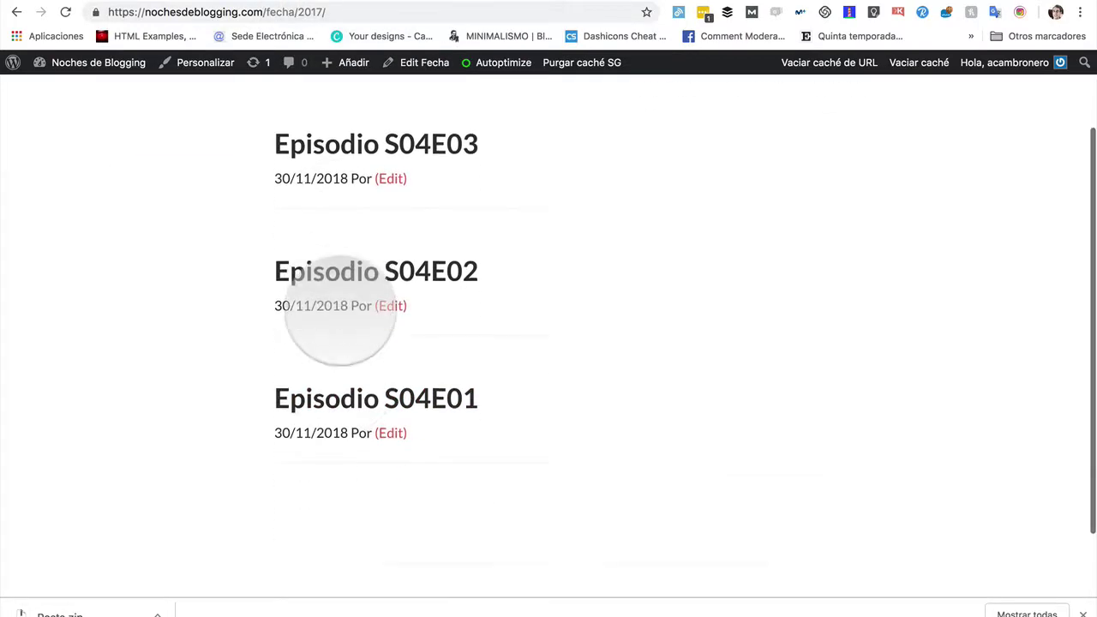
scroll(380, 209, "down", 1)
scroll(380, 206, "up", 4)
- Examine the theme's menu locations in the WordPress admin and compare them with the navigation on the public home page
mouse_move(330, 67)
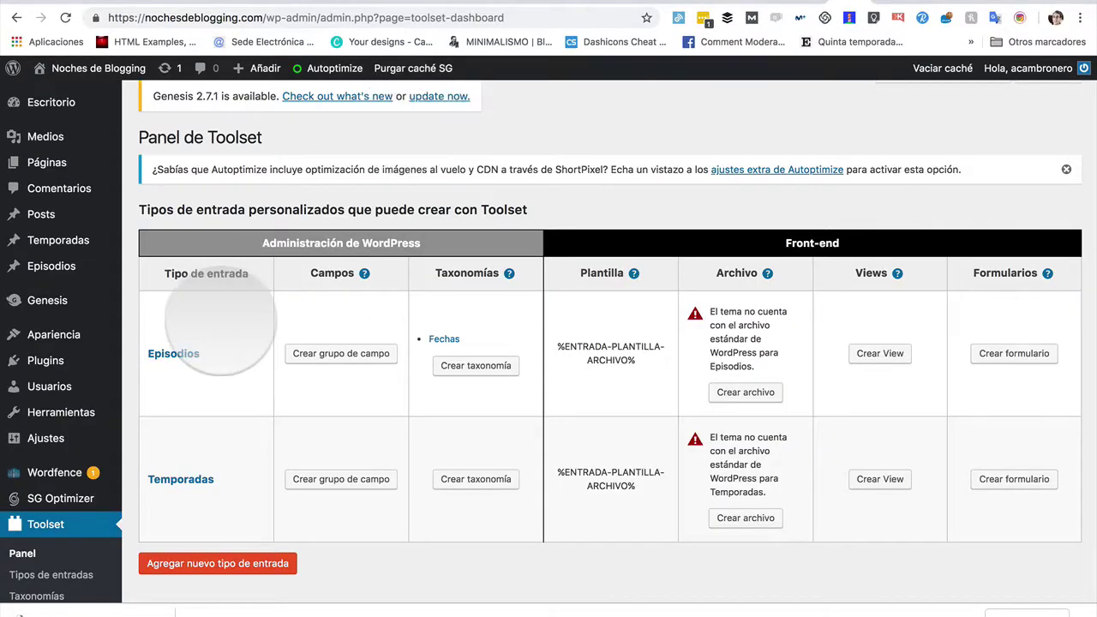
mouse_move(60, 334)
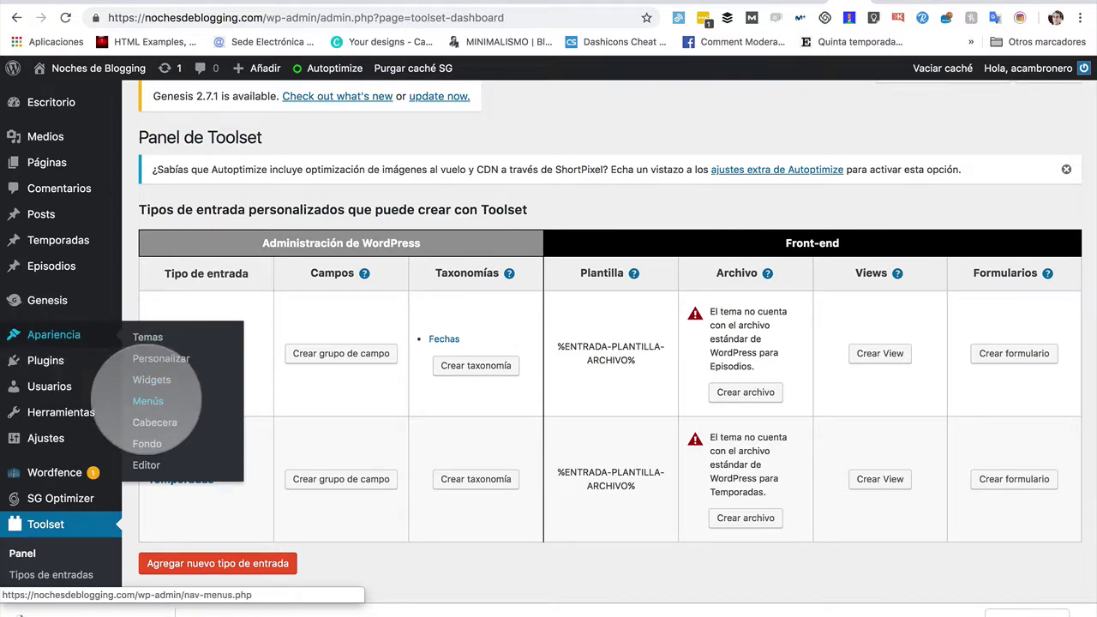
left_click(148, 401)
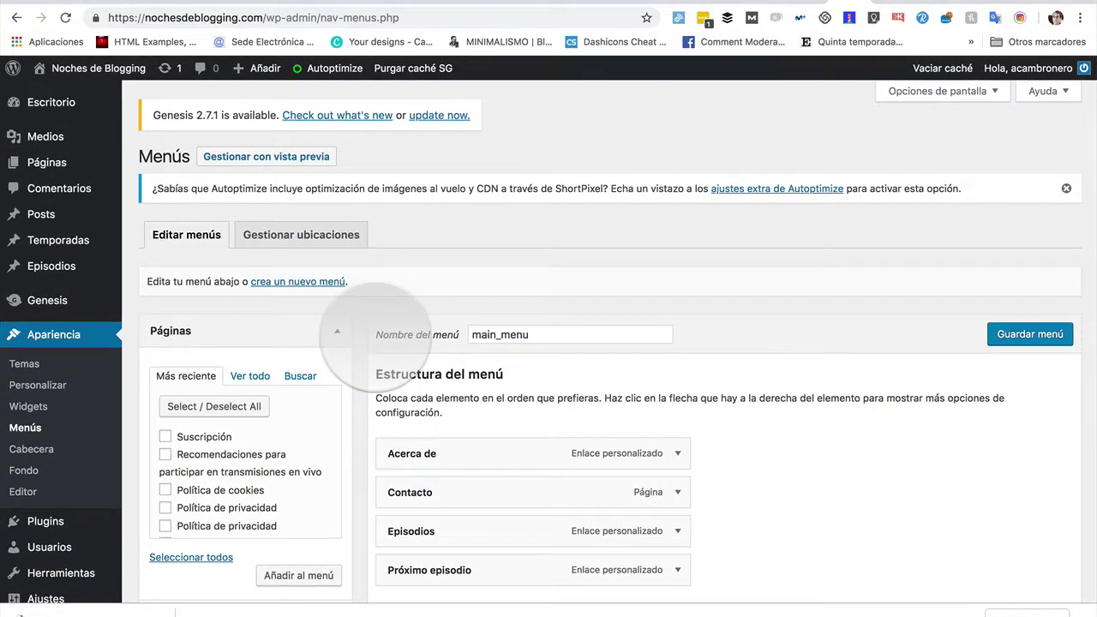
left_click(300, 234)
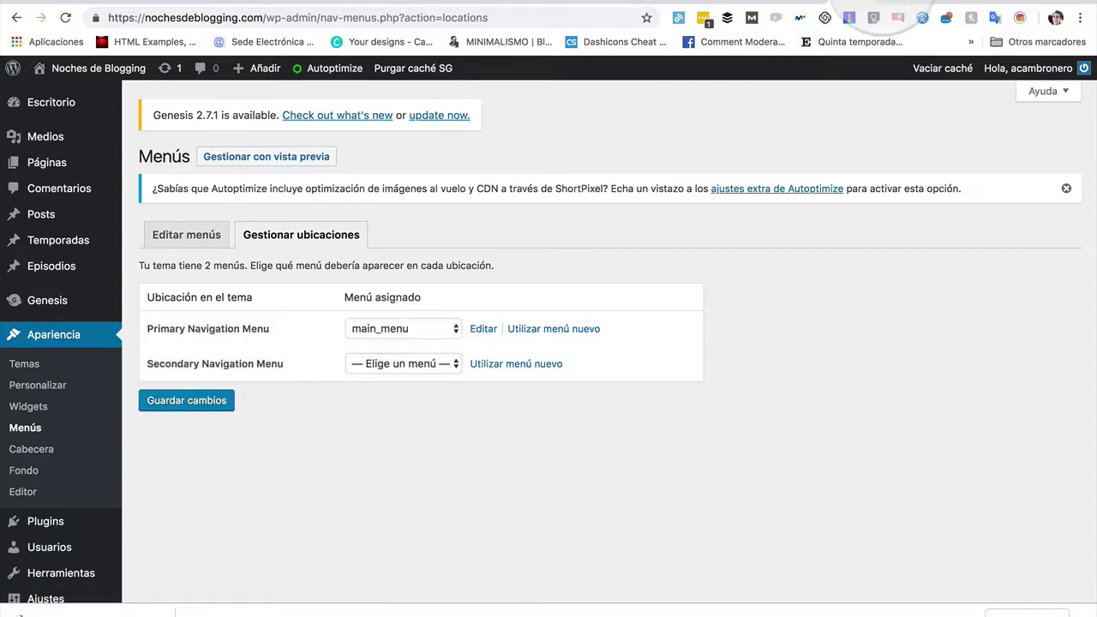
left_click(861, 39)
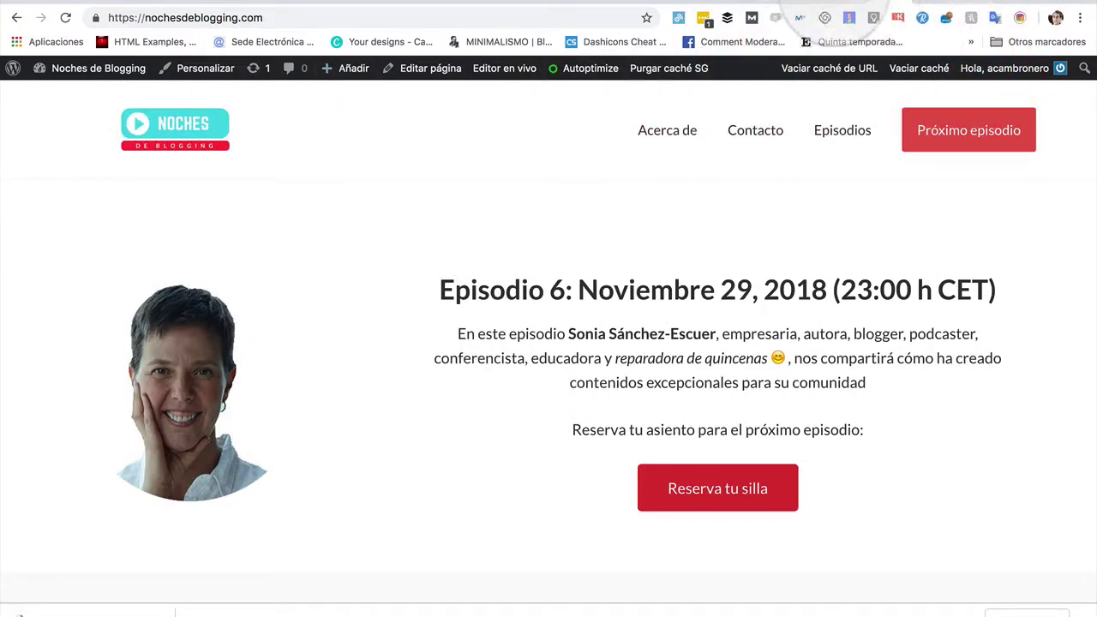
left_click(834, 24)
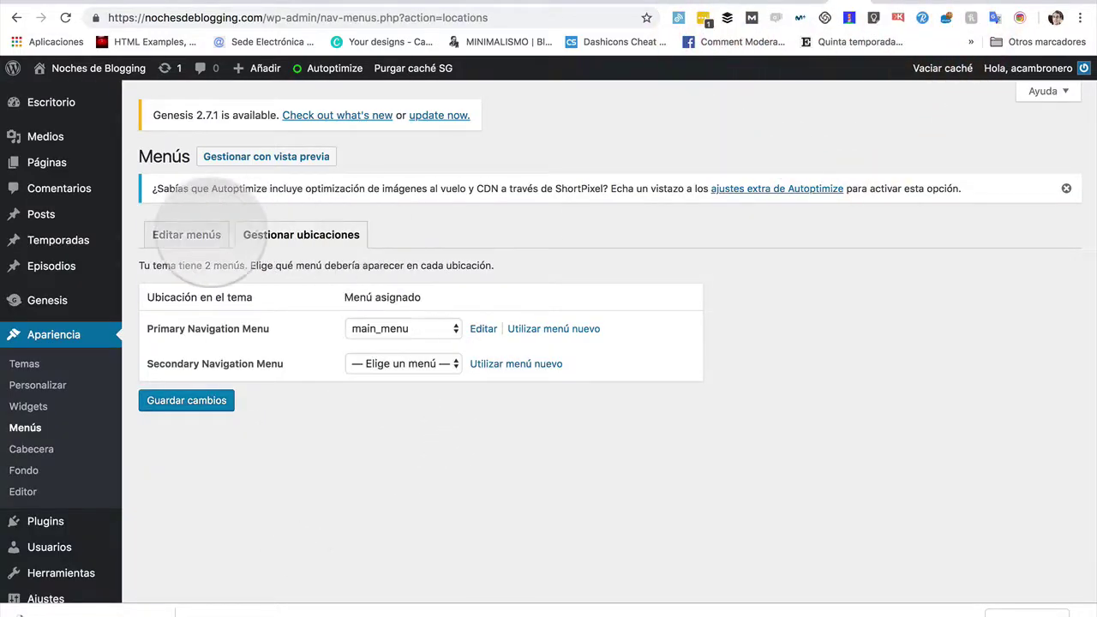
- Create a new navigation menu named Menu Secundario
left_click(188, 236)
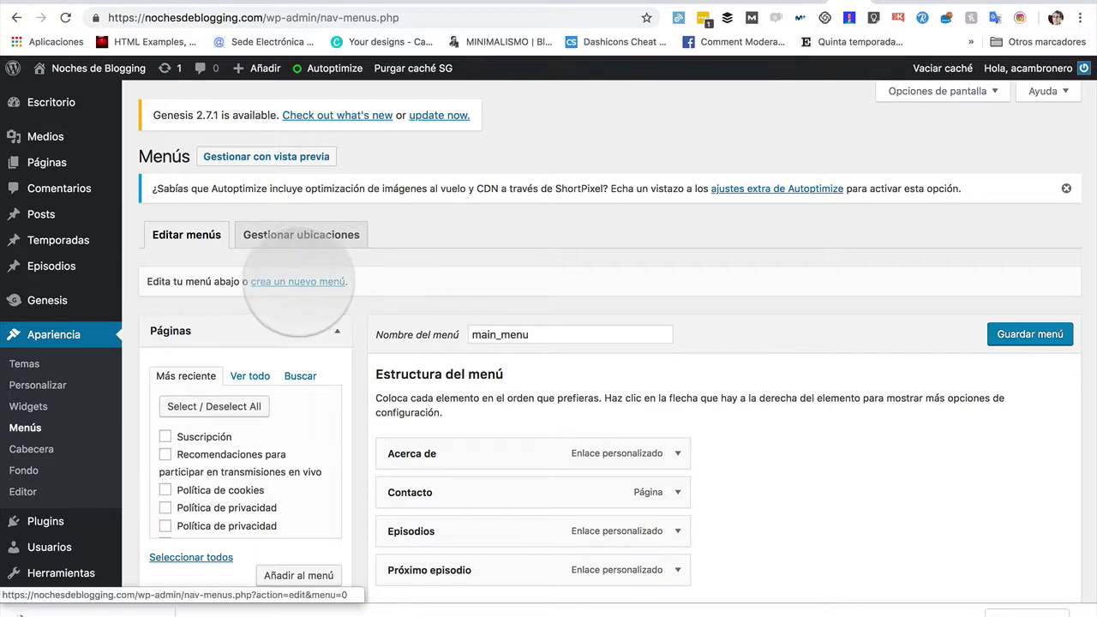
left_click(296, 282)
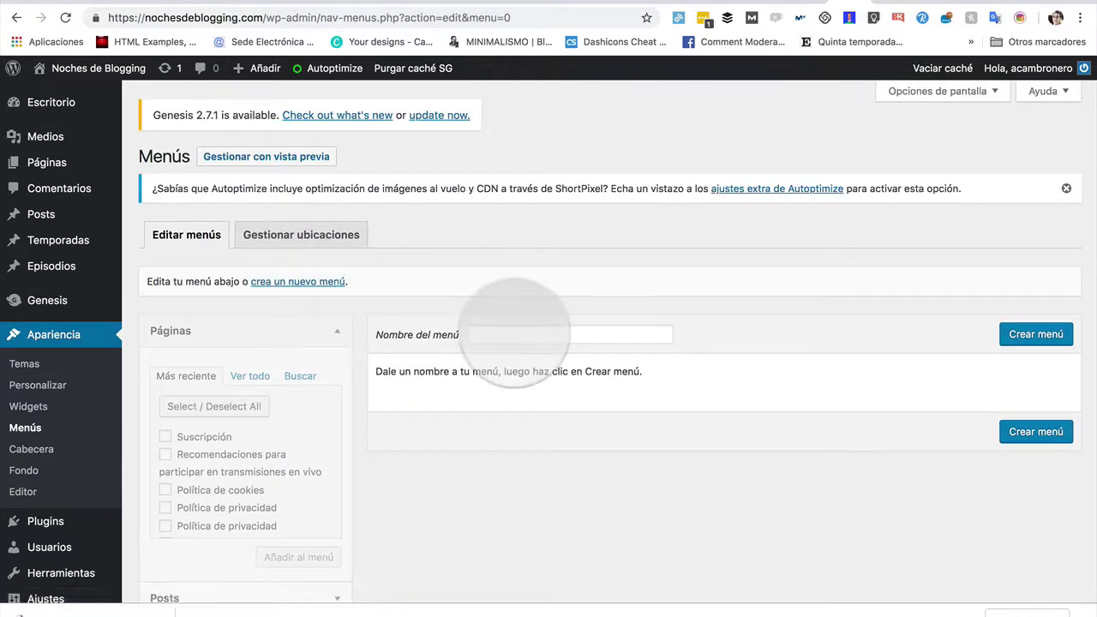
left_click(514, 335)
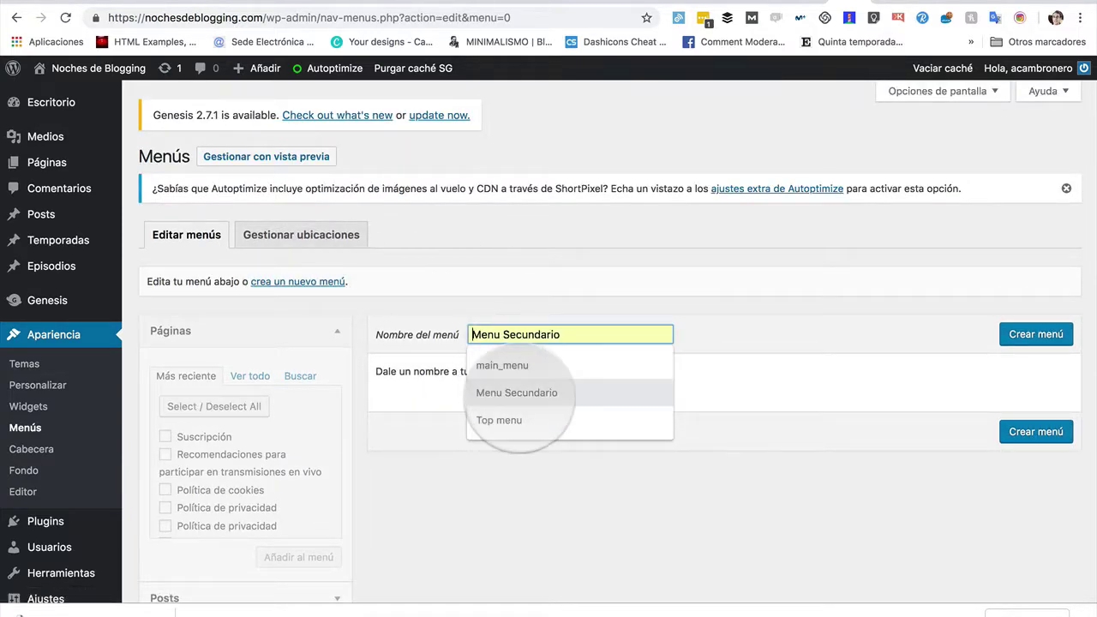
left_click(517, 392)
left_click(1035, 335)
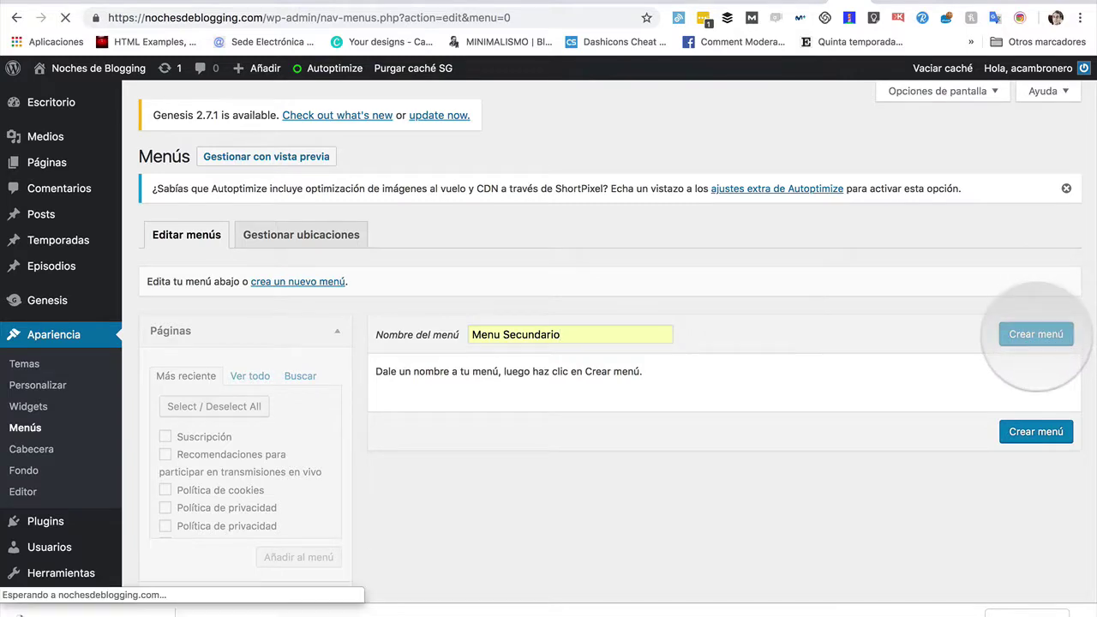
- Assign Menu Secundario to the Secondary Navigation Menu location and save the menu
scroll(754, 442, "down", 1)
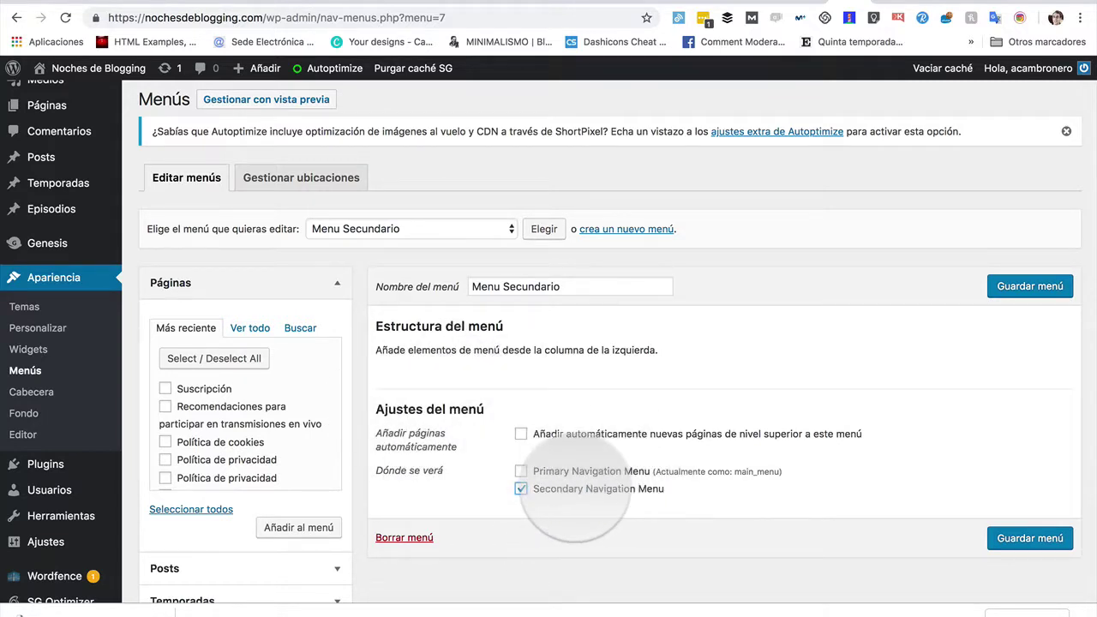
left_click(909, 2)
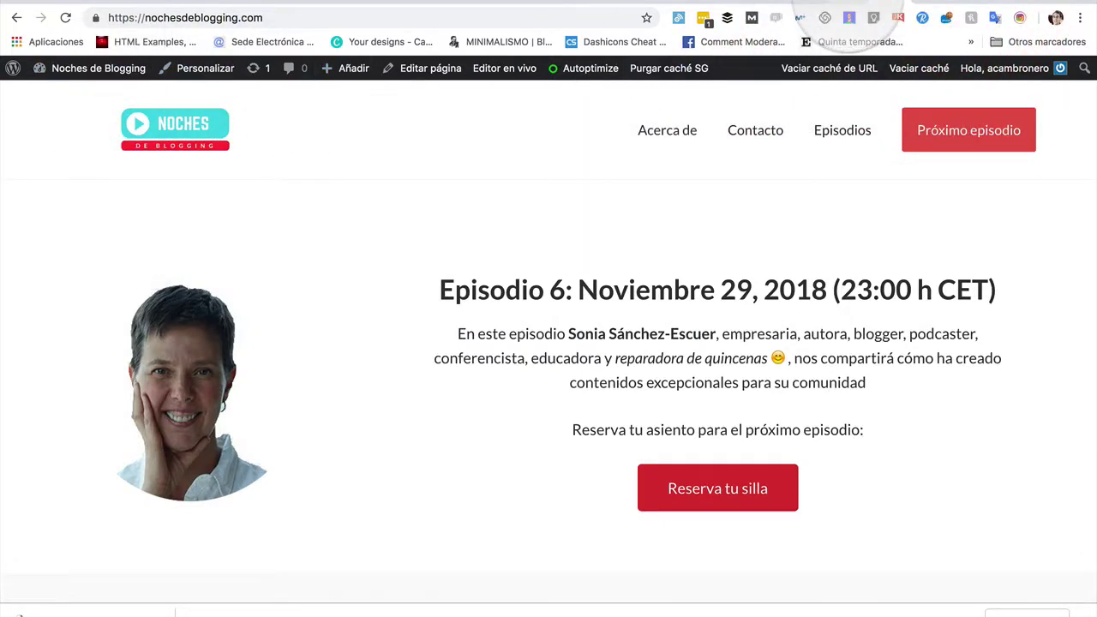
left_click(847, 3)
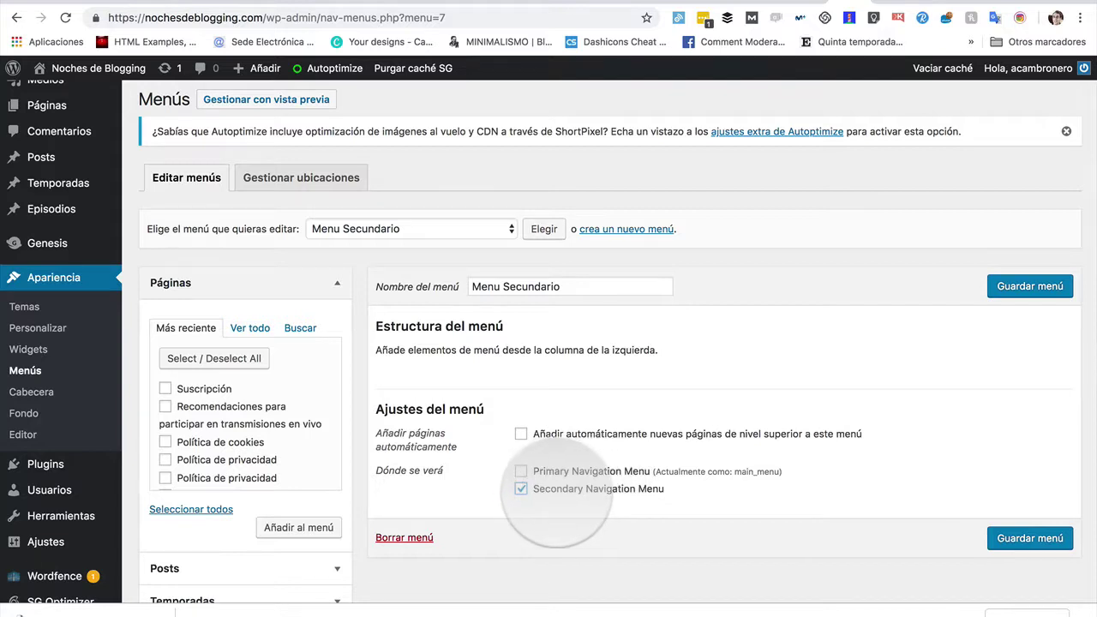
left_click(1029, 288)
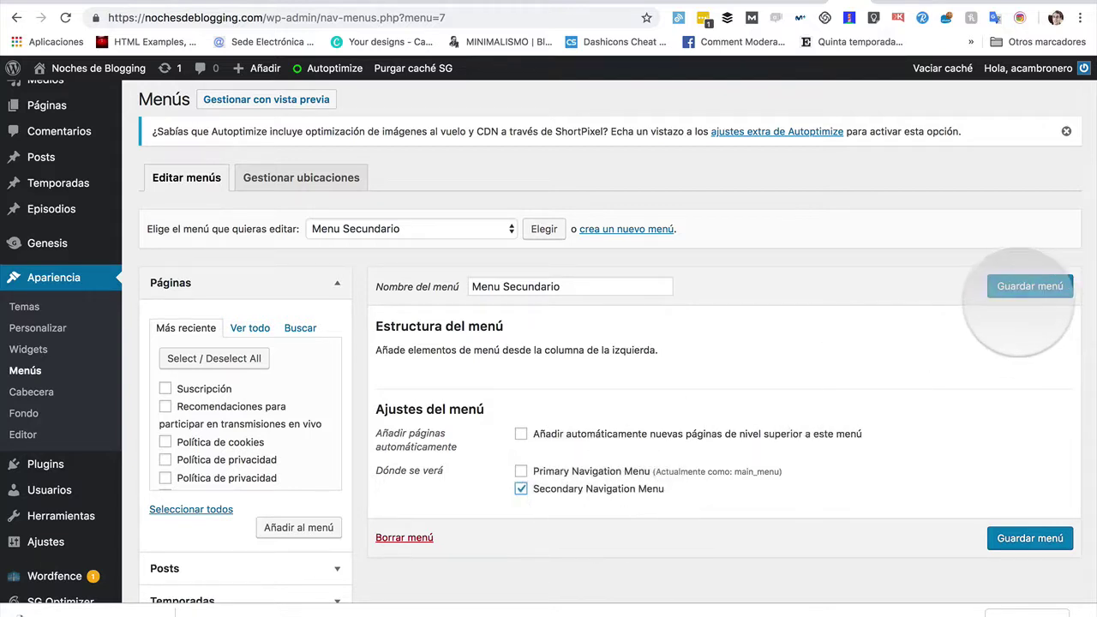
left_click(1032, 286)
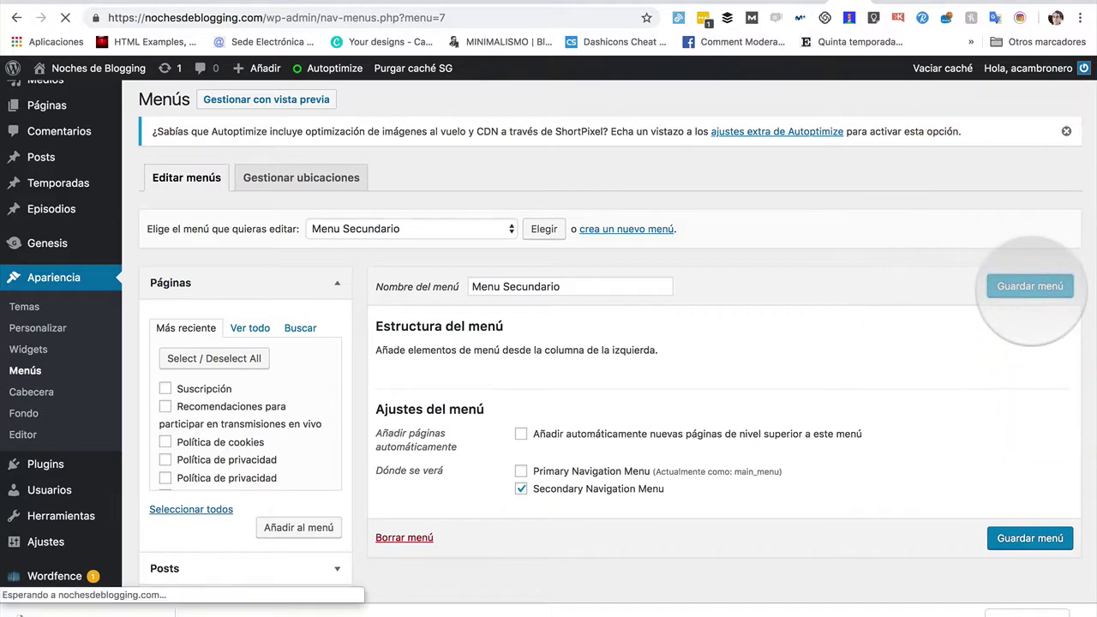
- Look through the pages, content types and individual Temporadas available as items for Menu Secundario
scroll(727, 436, "down", 4)
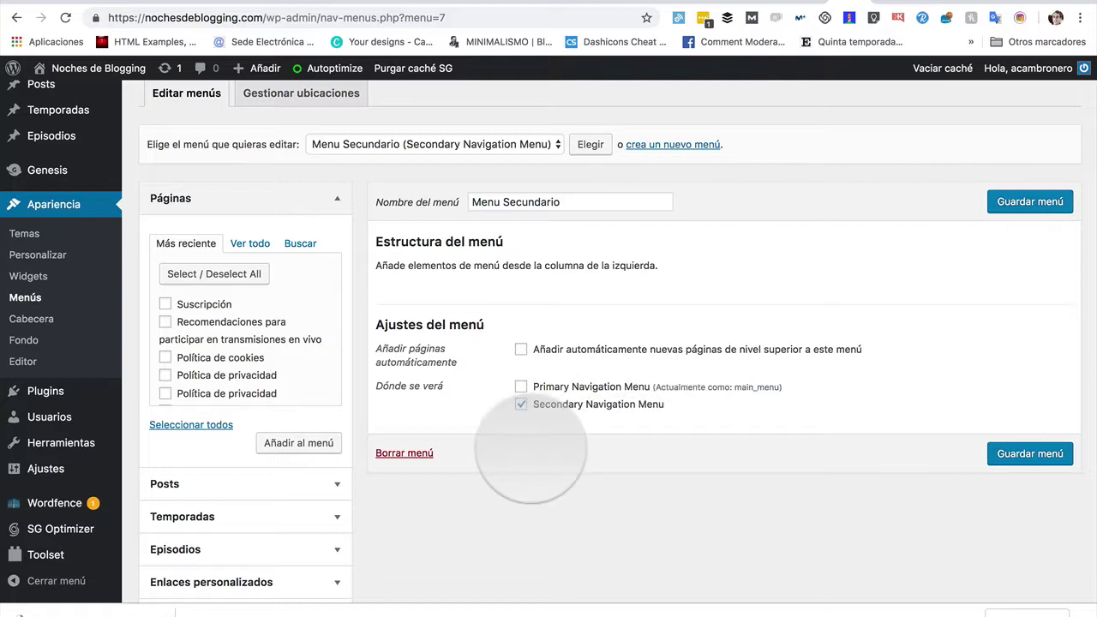
scroll(274, 318, "down", 3)
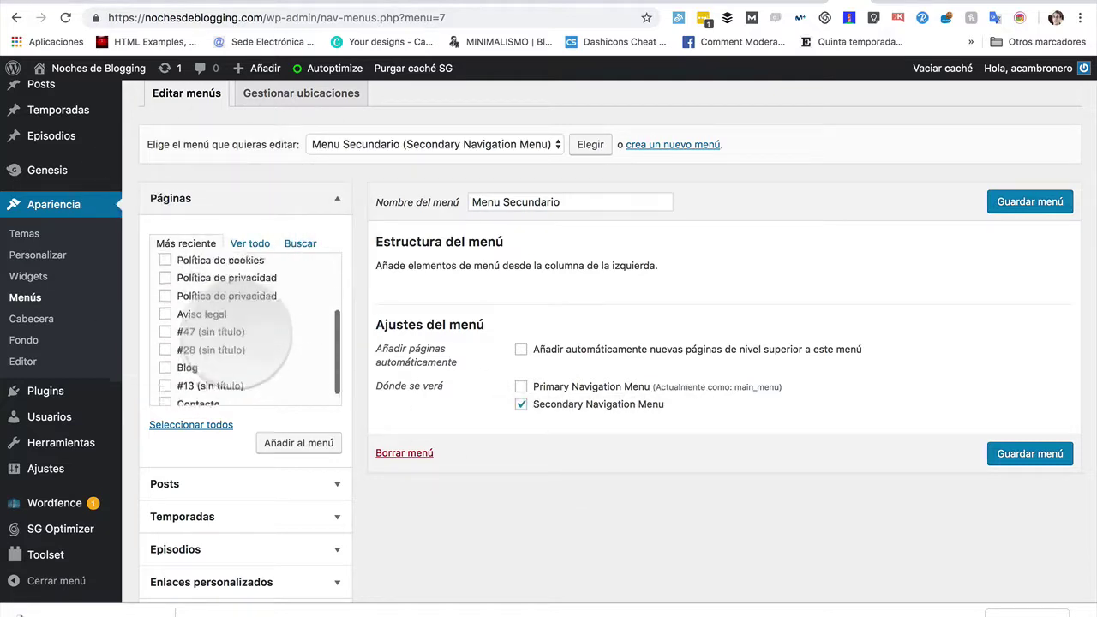
scroll(274, 436, "down", 3)
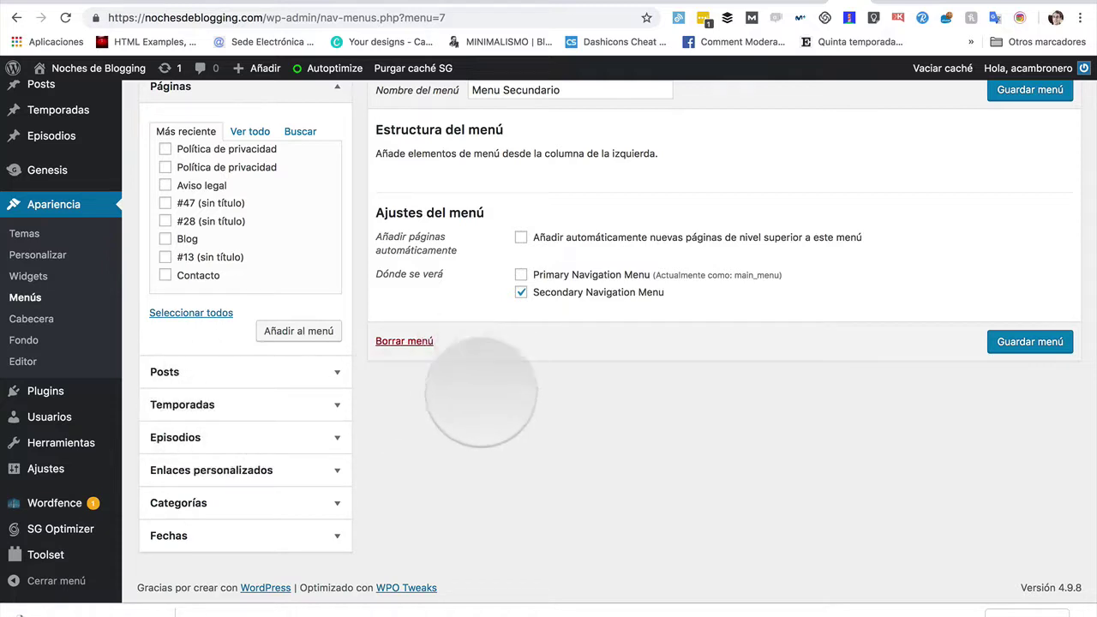
scroll(477, 397, "up", 2)
scroll(478, 406, "down", 2)
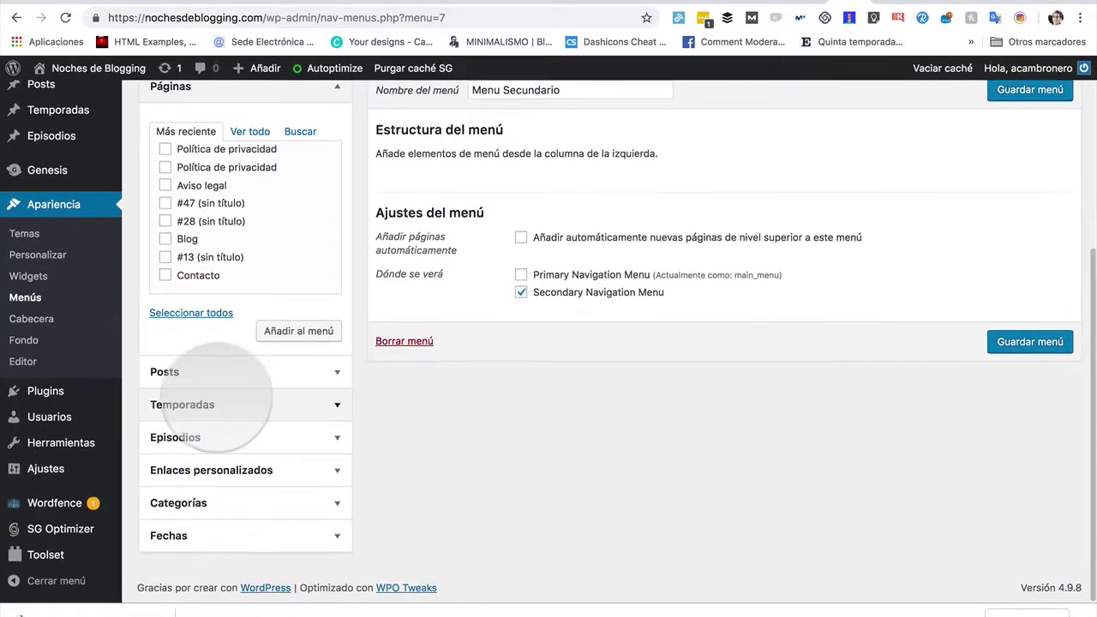
left_click(314, 403)
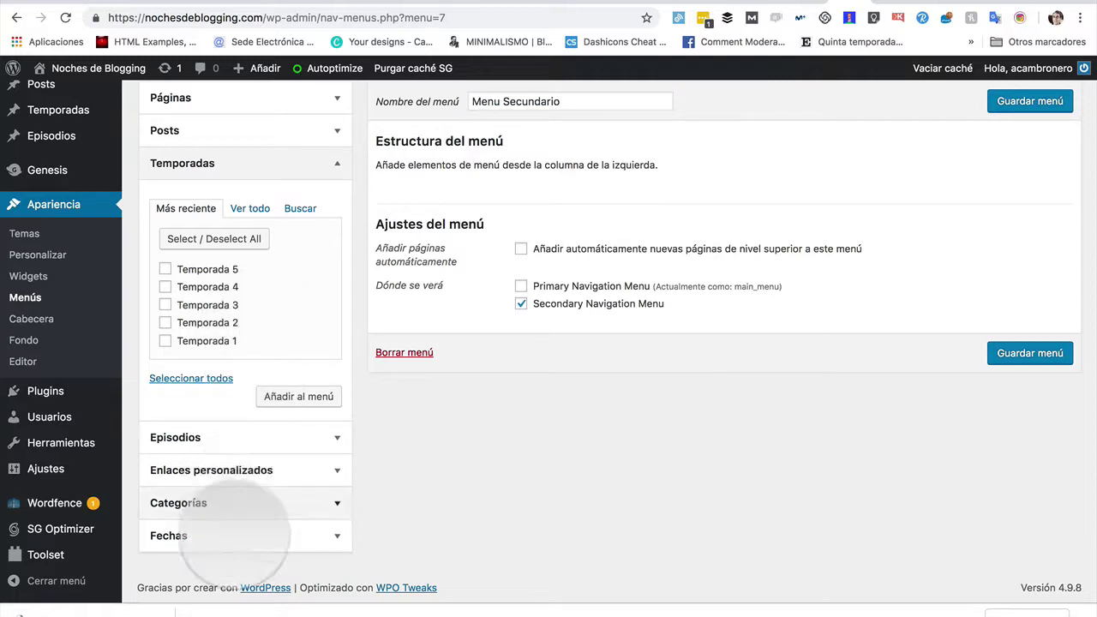
left_click(283, 470)
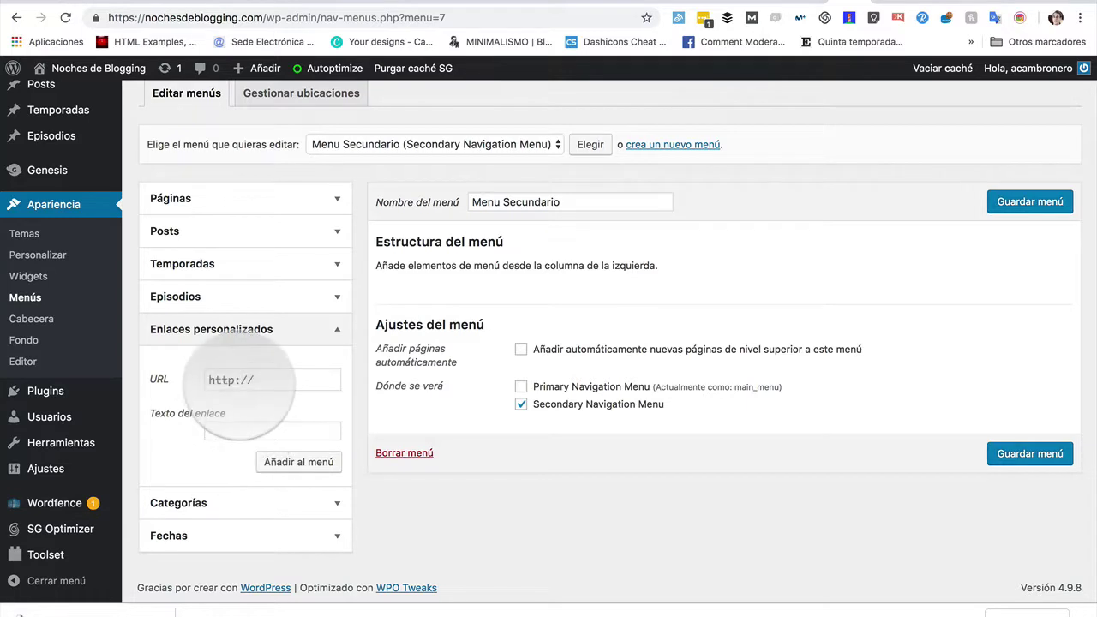
left_click(272, 380)
type("s")
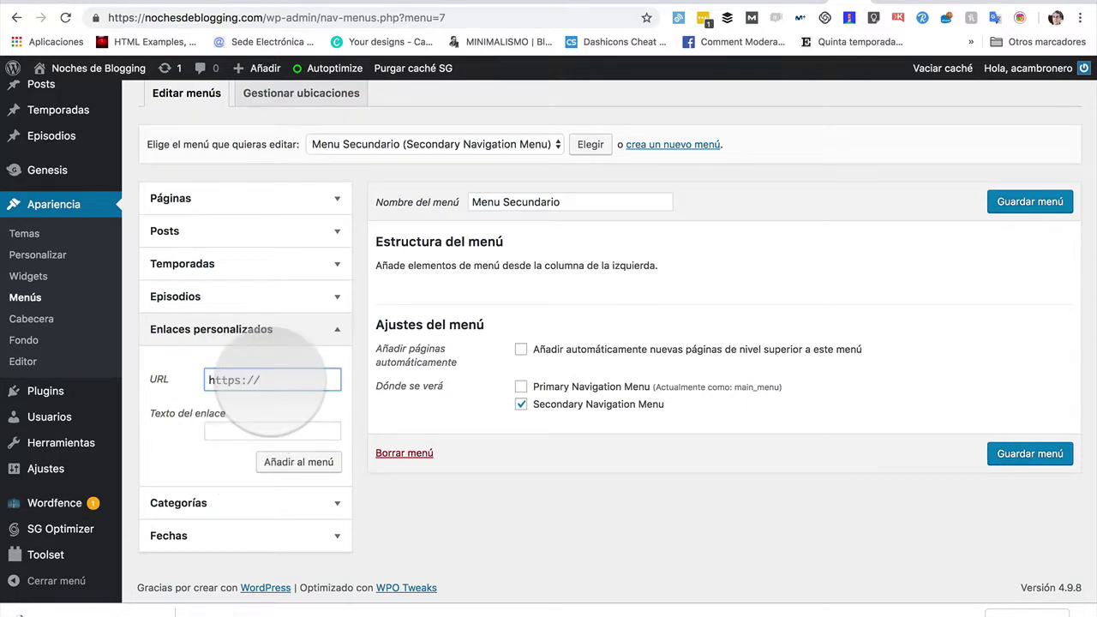
type("nochesbloggi")
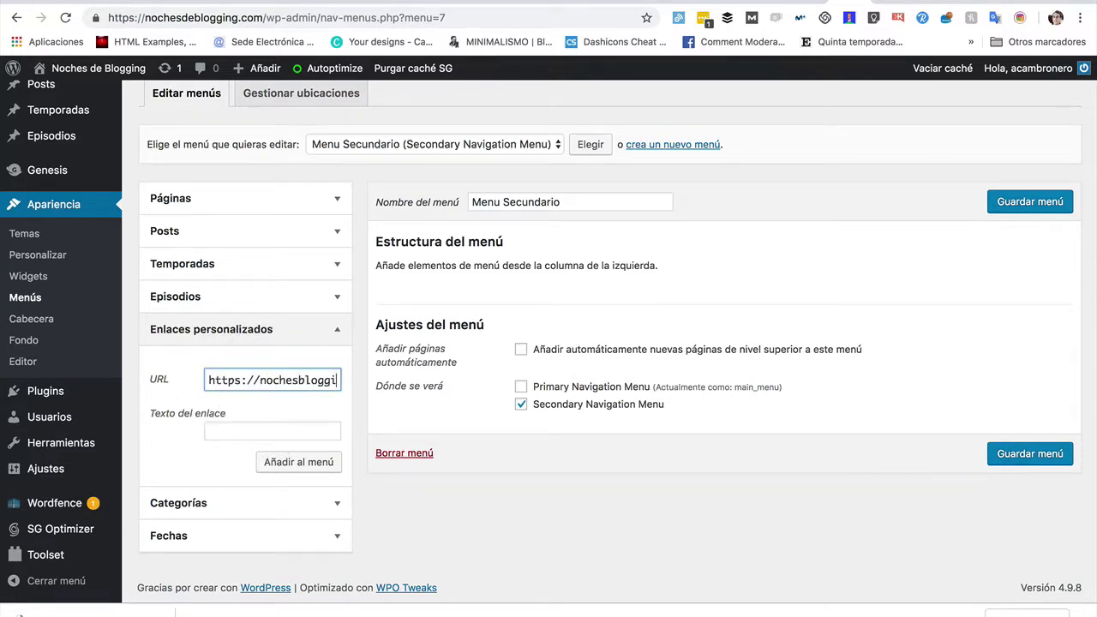
type("ng.co")
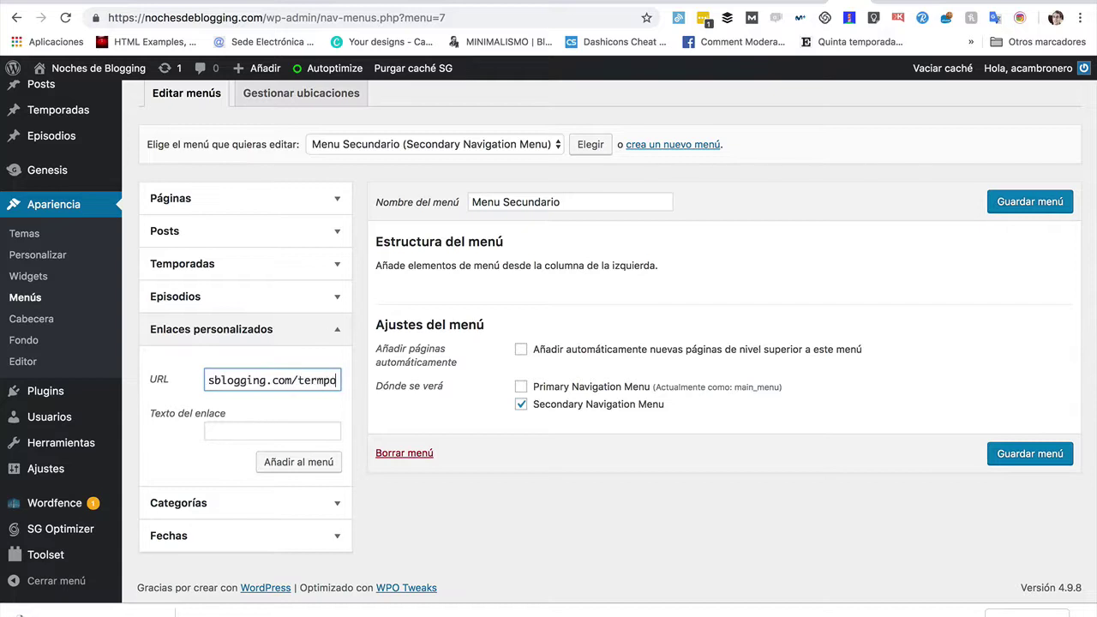
type("m/temporadas")
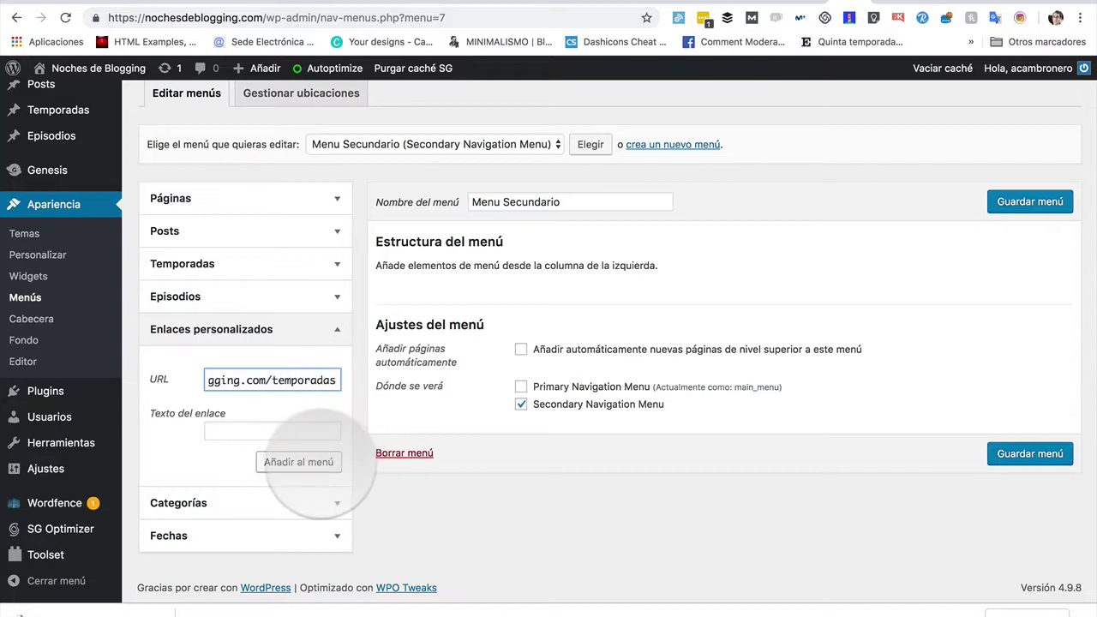
left_click(259, 432)
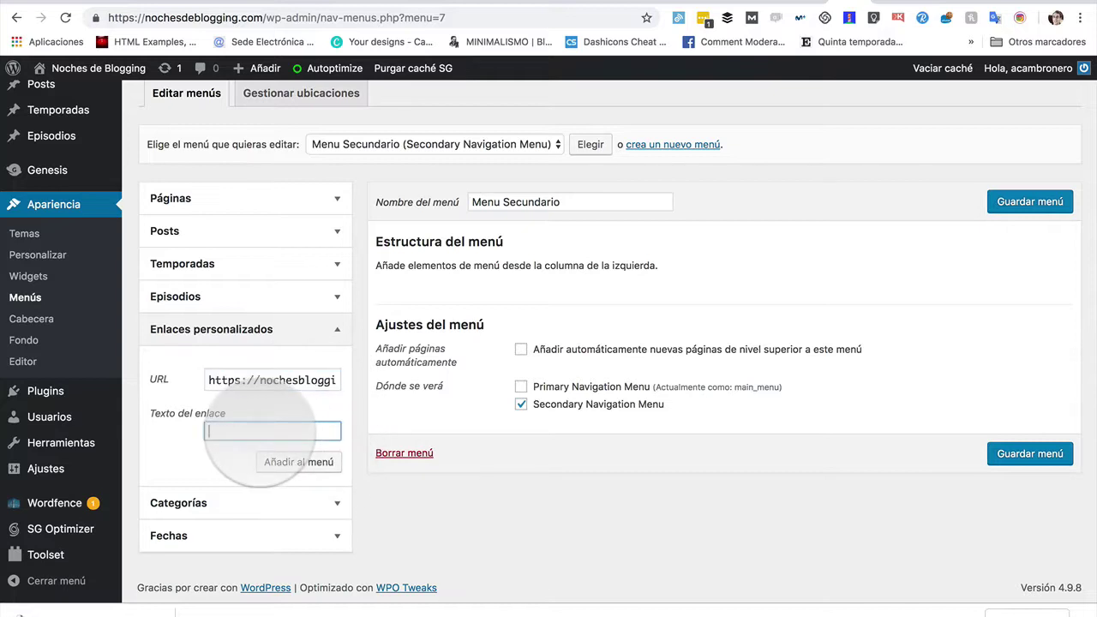
type("Temporadas")
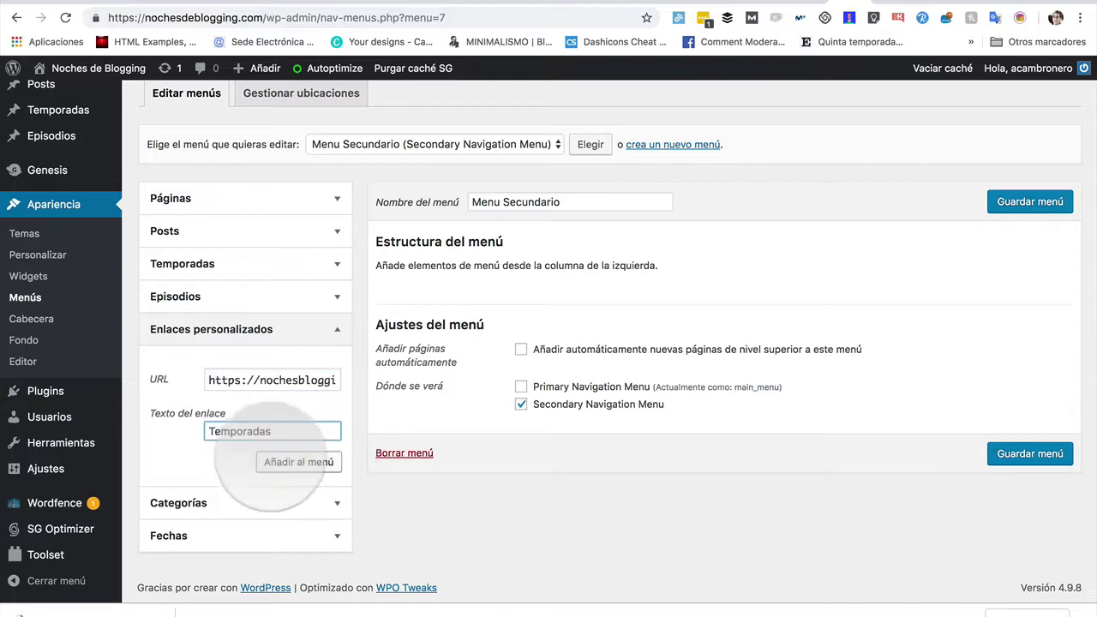
left_click(292, 463)
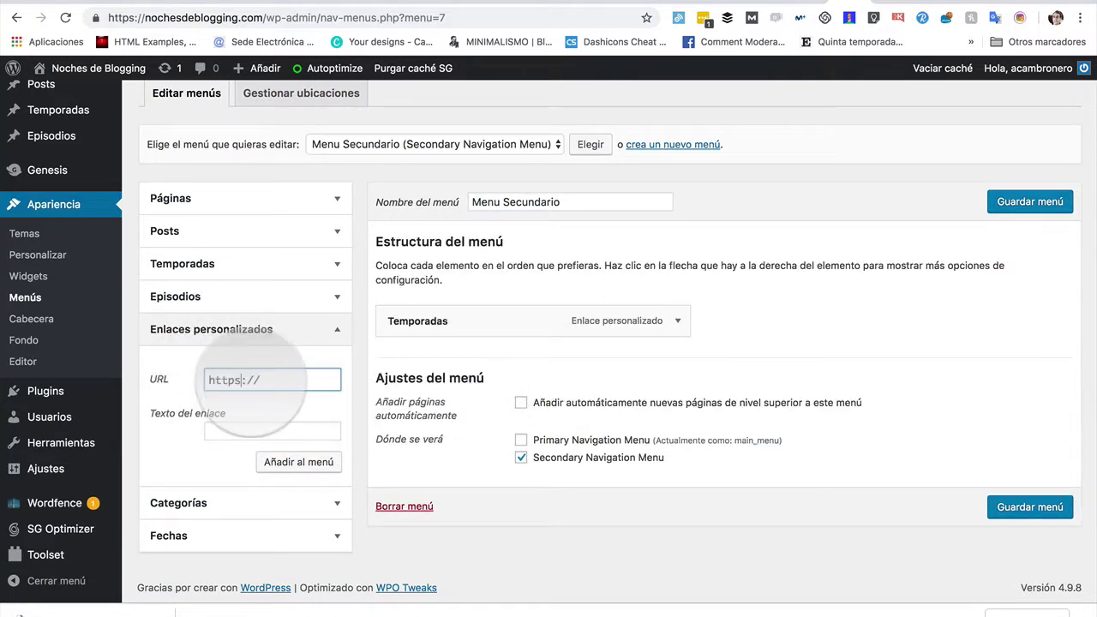
left_click(265, 380)
type("https://nochesb")
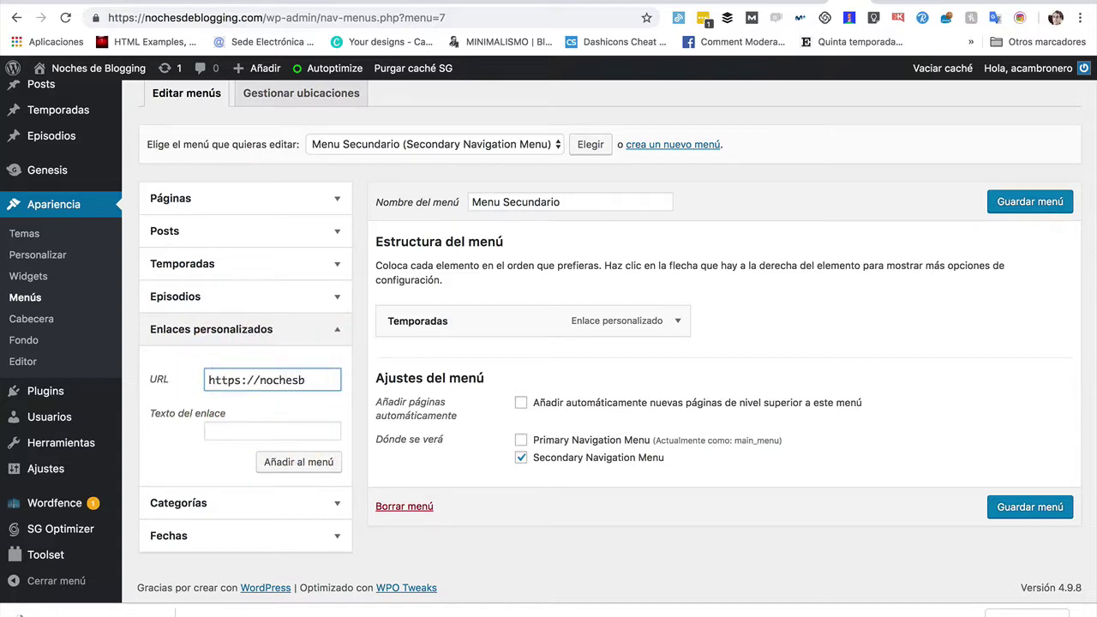
type("logging.com")
type("/episodios")
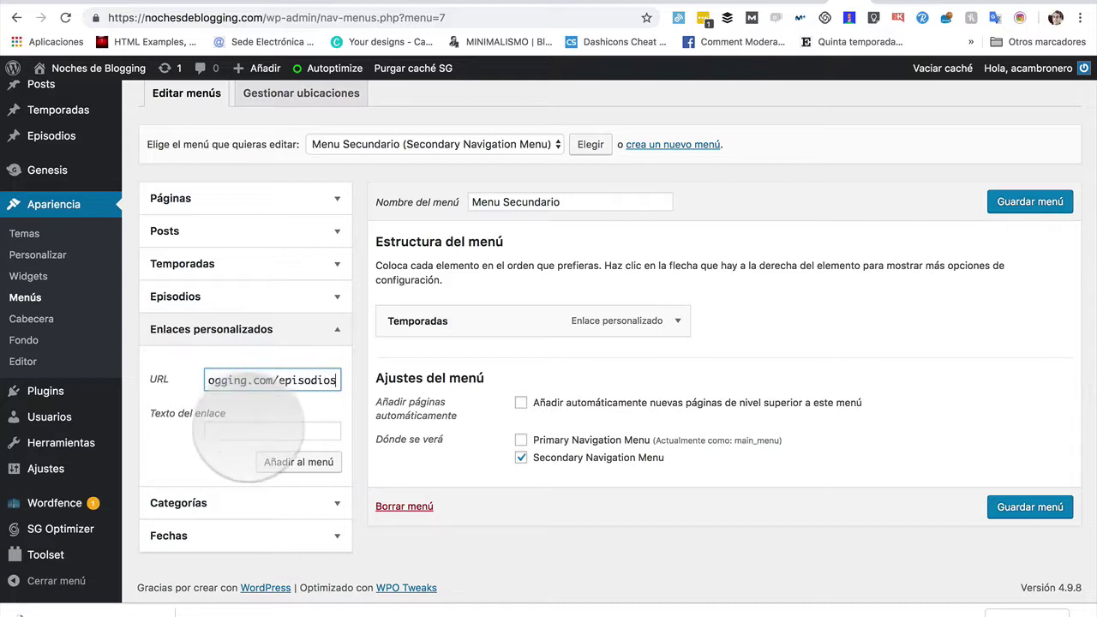
left_click(287, 432)
type("Episodios")
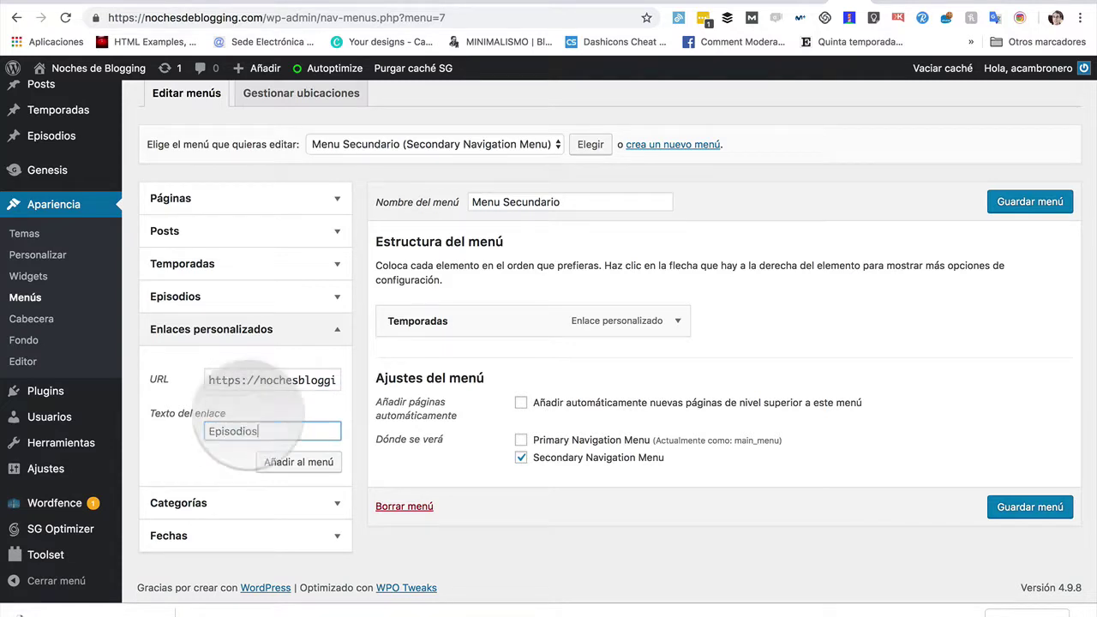
left_click(270, 461)
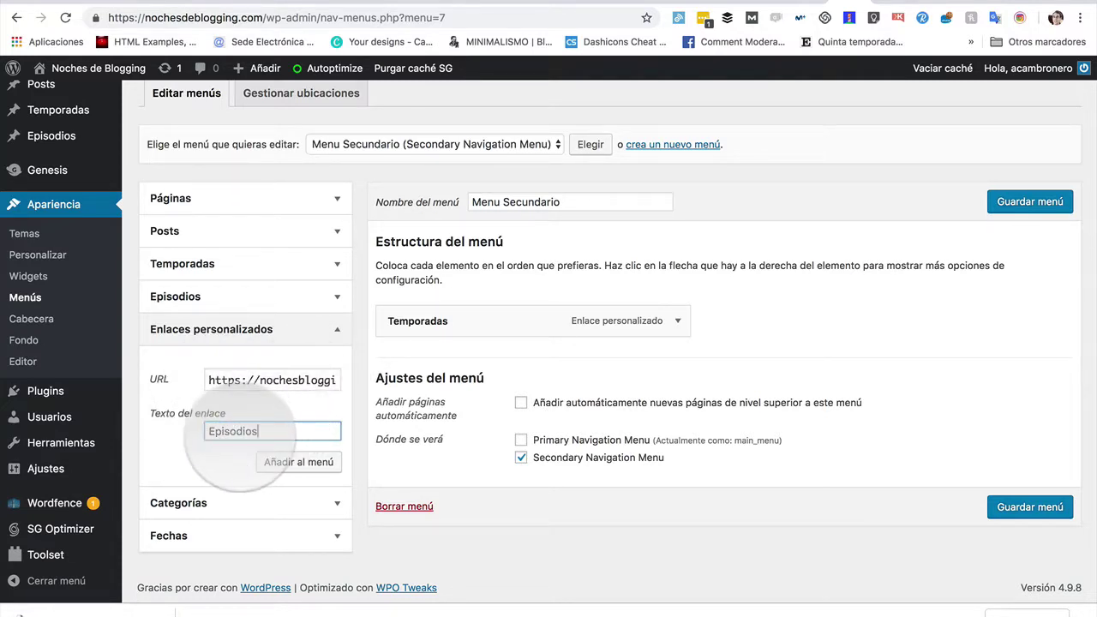
- Insert the filled-in Episodios custom link into Menu Secundario
left_click(296, 467)
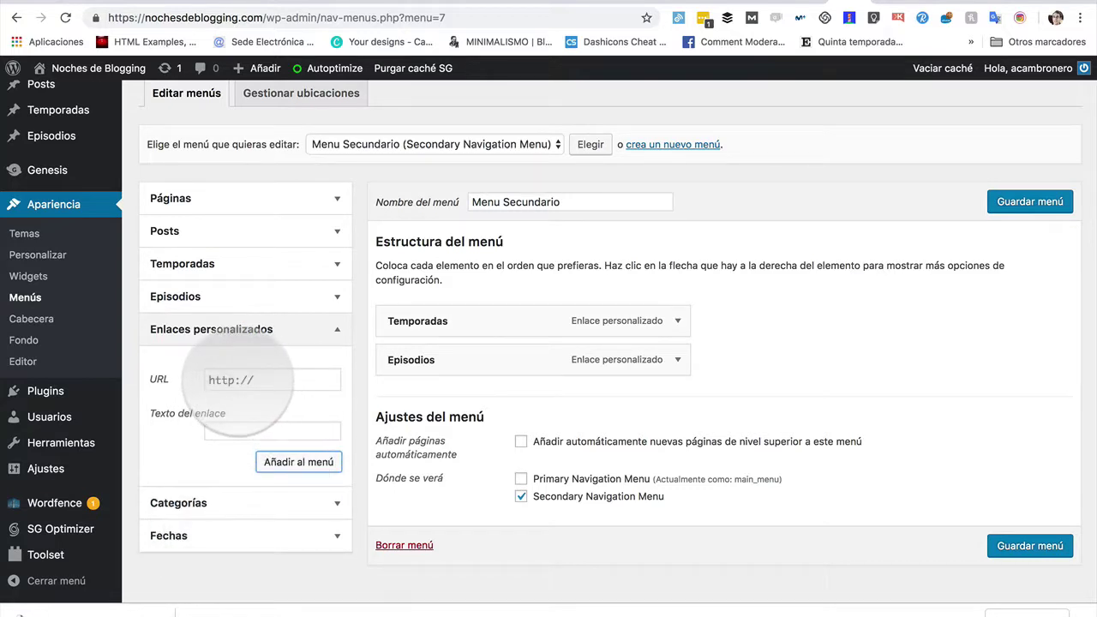
left_click(237, 379)
type("s")
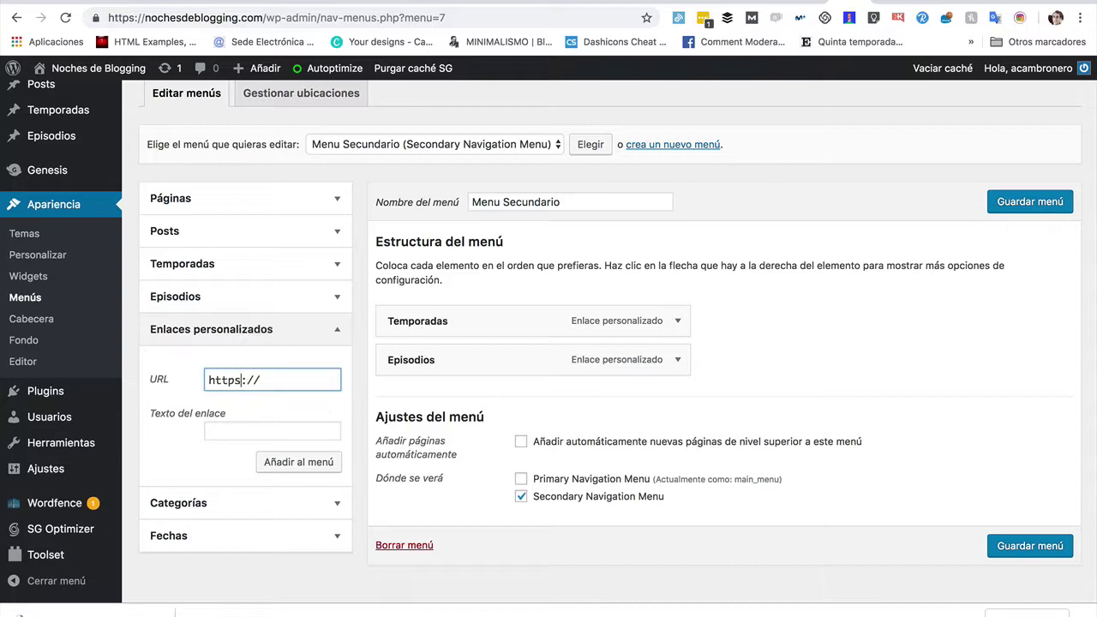
left_click(276, 382)
type("nochesdeblogging")
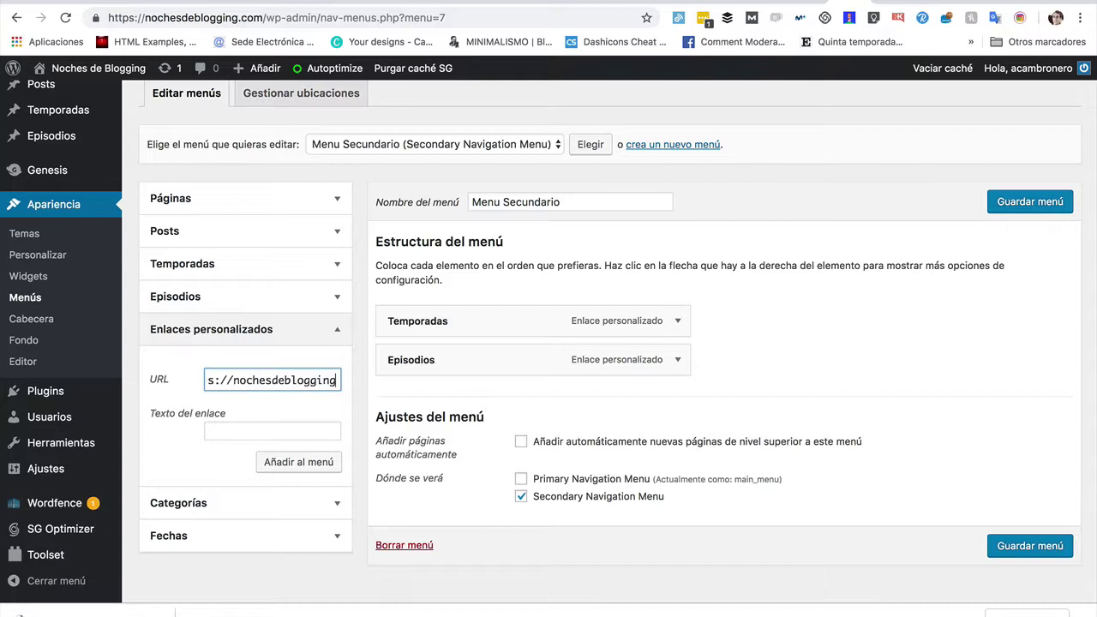
type(".com/fe")
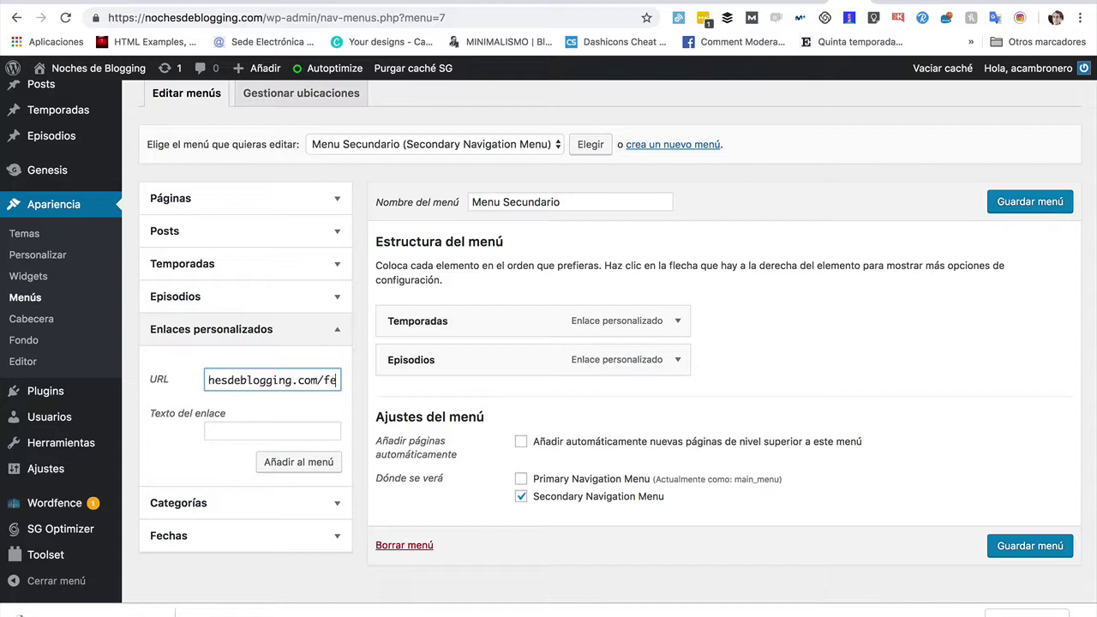
type("c")
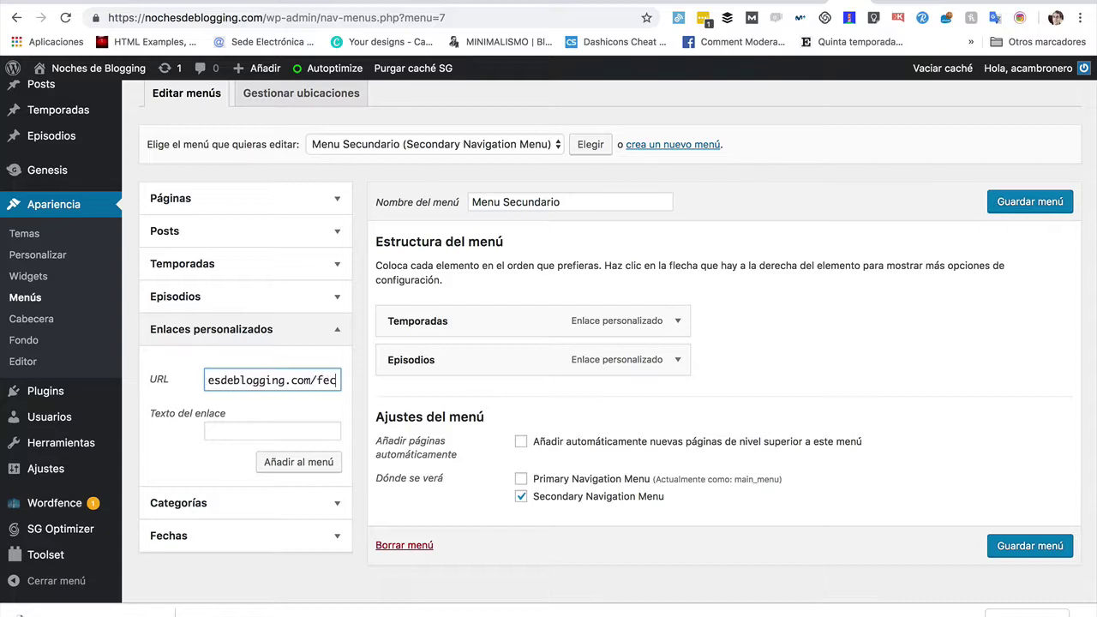
type("ho")
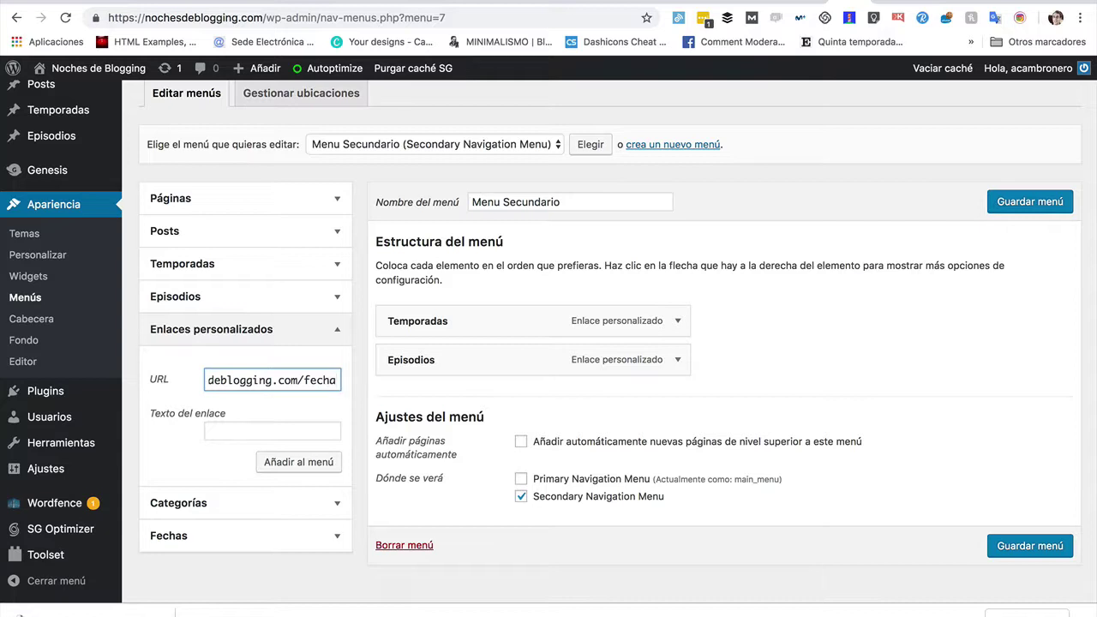
key("BackSpace")
key("BackSpace")
key("BackSpace")
key("BackSpace")
key("BackSpace")
key("BackSpace")
key("BackSpace")
key("BackSpace")
key("BackSpace")
key("BackSpace")
key("BackSpace")
key("BackSpace")
key("BackSpace")
key("BackSpace")
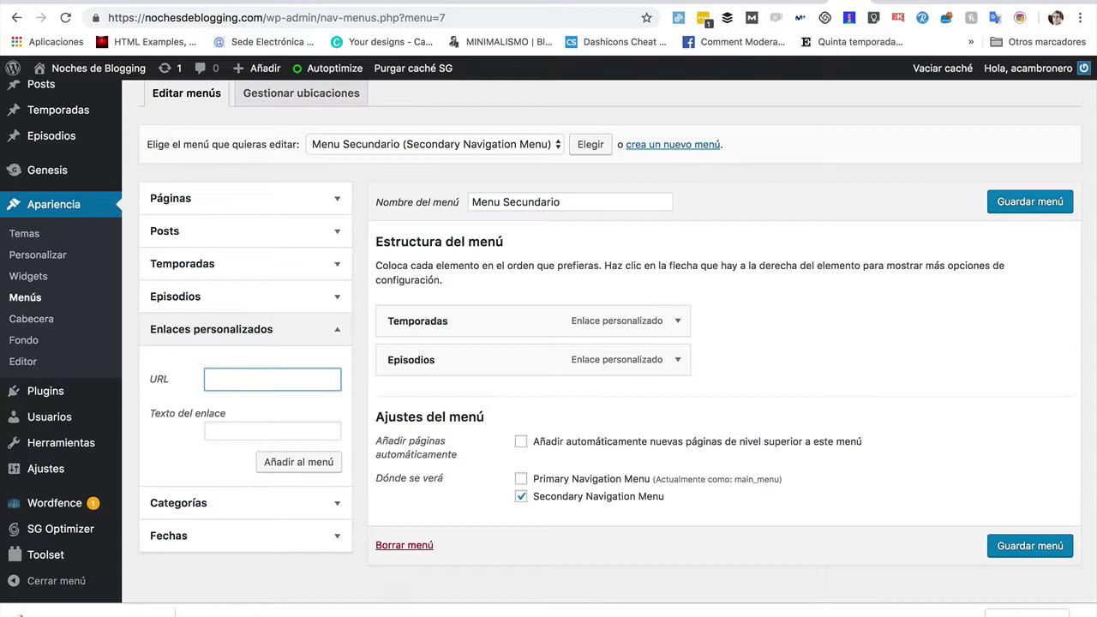
- Add a custom link to Menu Secundario with URL # and link text Por año
left_click(260, 431)
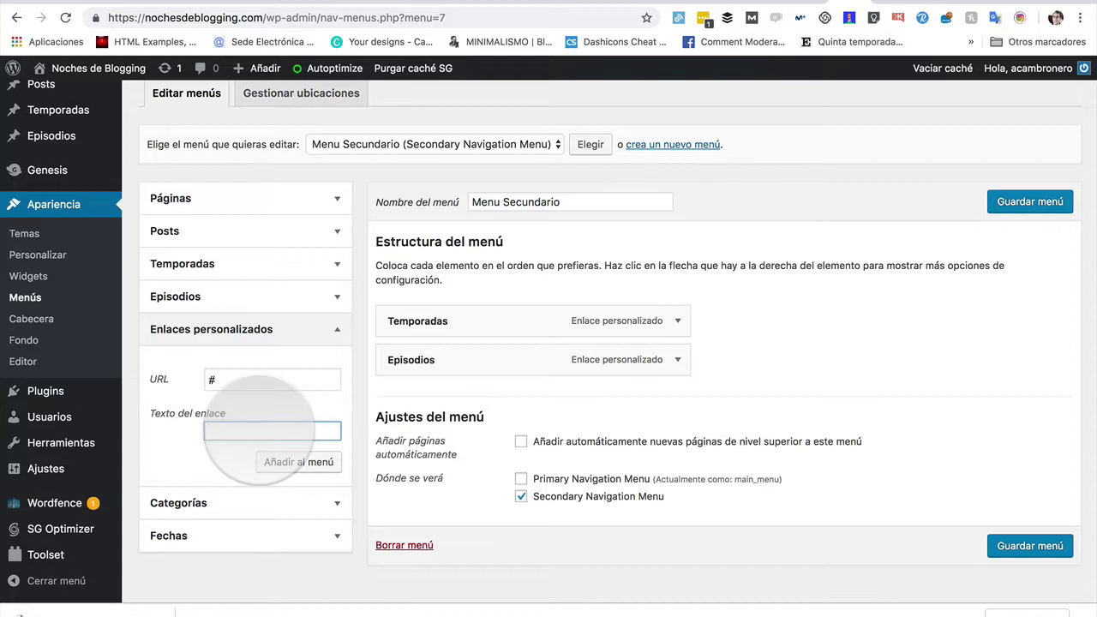
type("Por año")
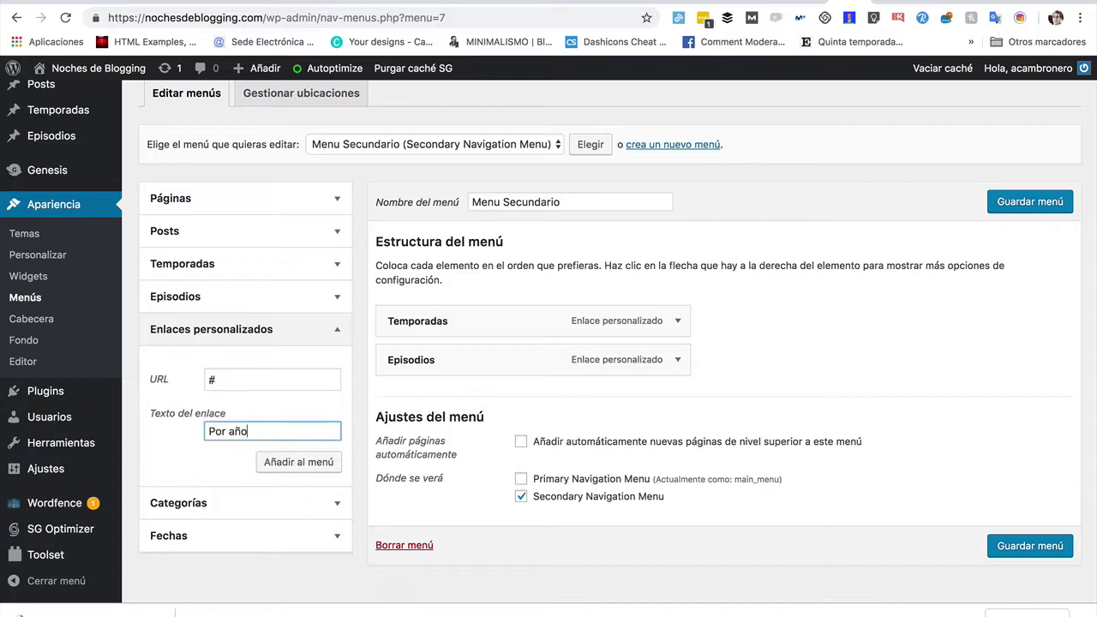
left_click(298, 463)
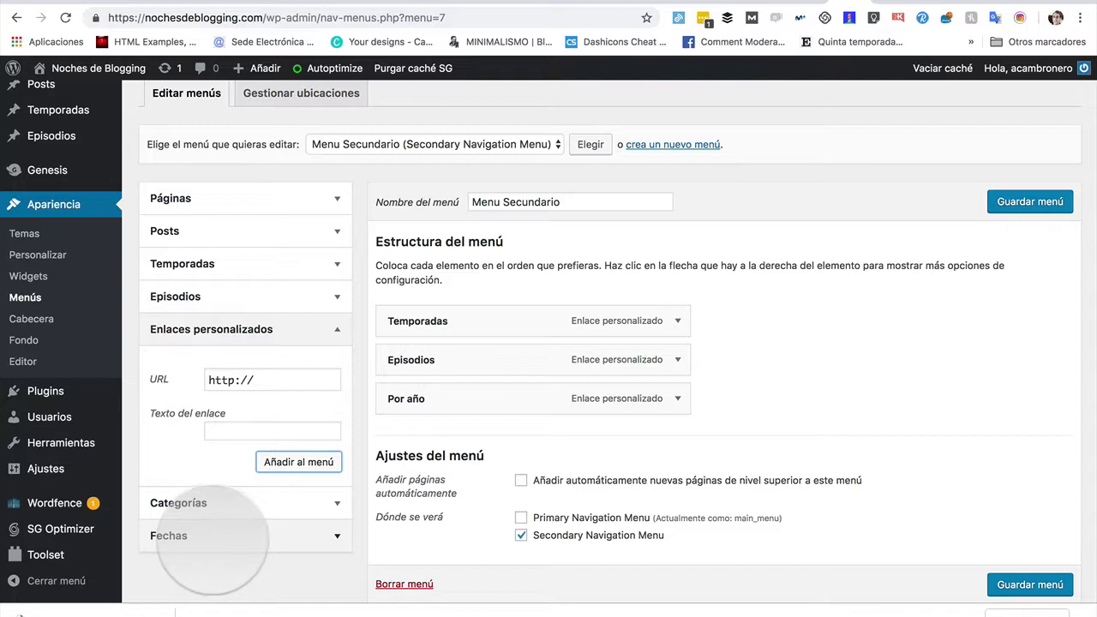
- Add the Fechas terms 2018 and 2017 to Menu Secundario and nest them under Por año, with 2017 first
left_click(210, 538)
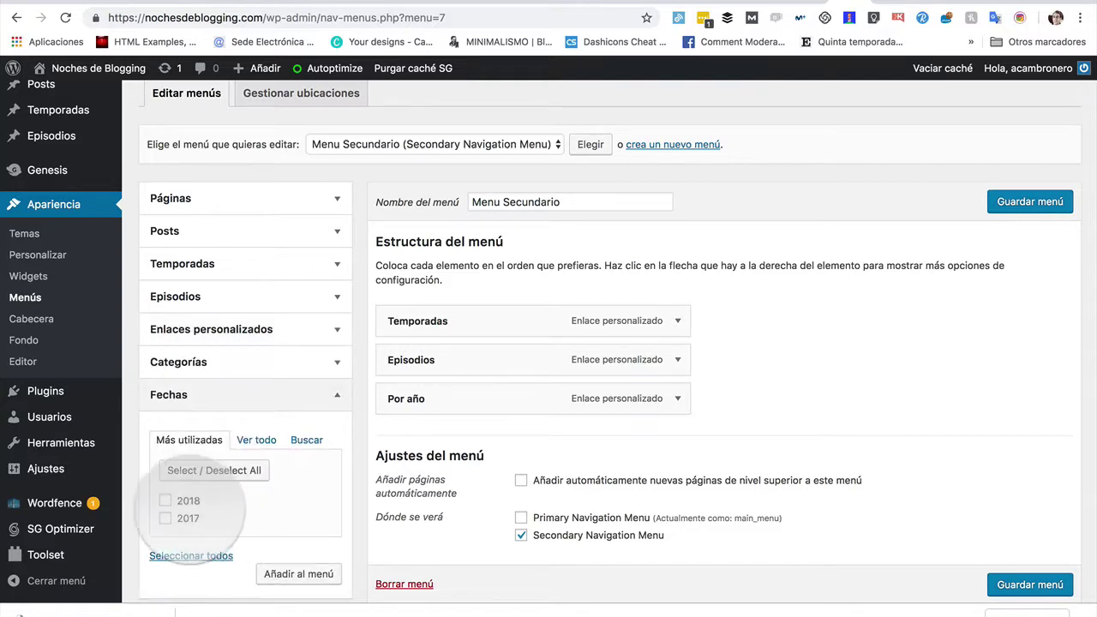
left_click(165, 501)
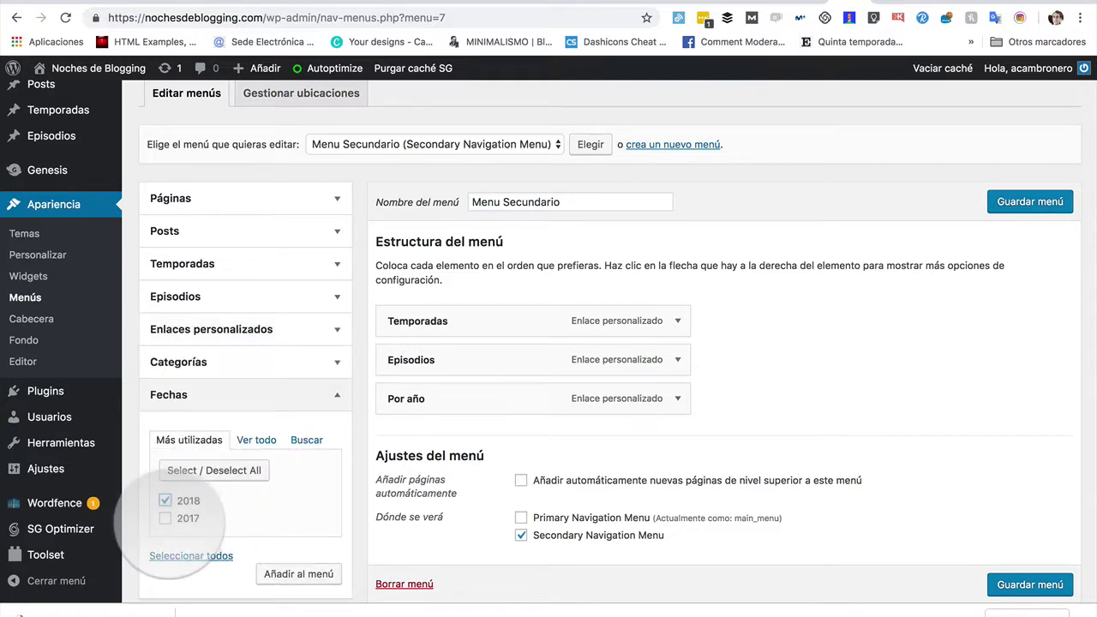
left_click(165, 519)
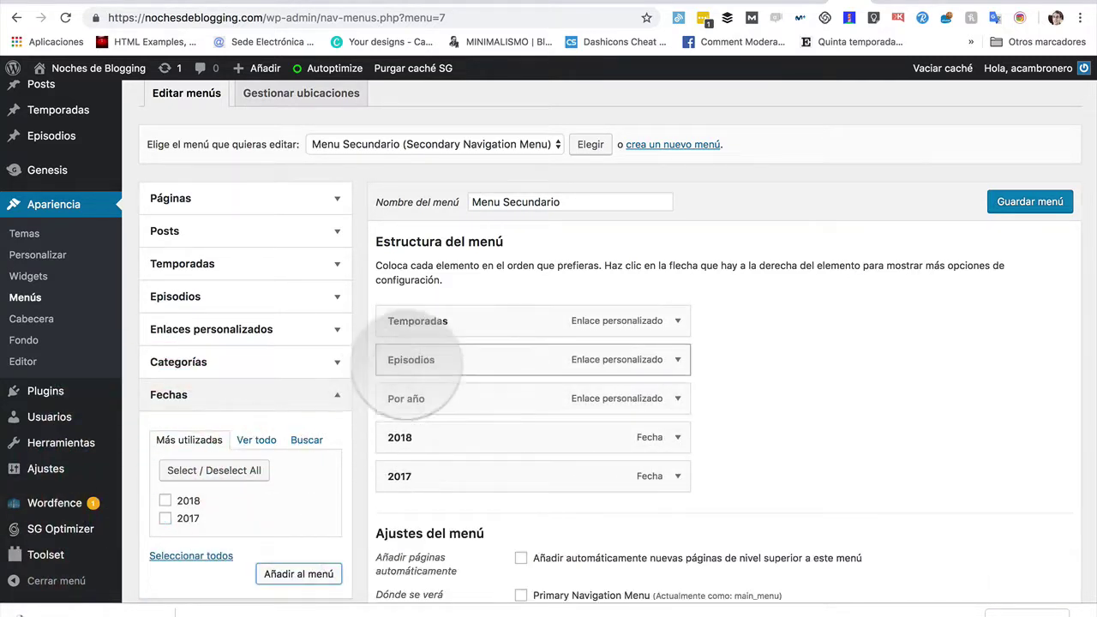
left_click_drag(404, 437, 433, 439)
left_click_drag(400, 477, 430, 443)
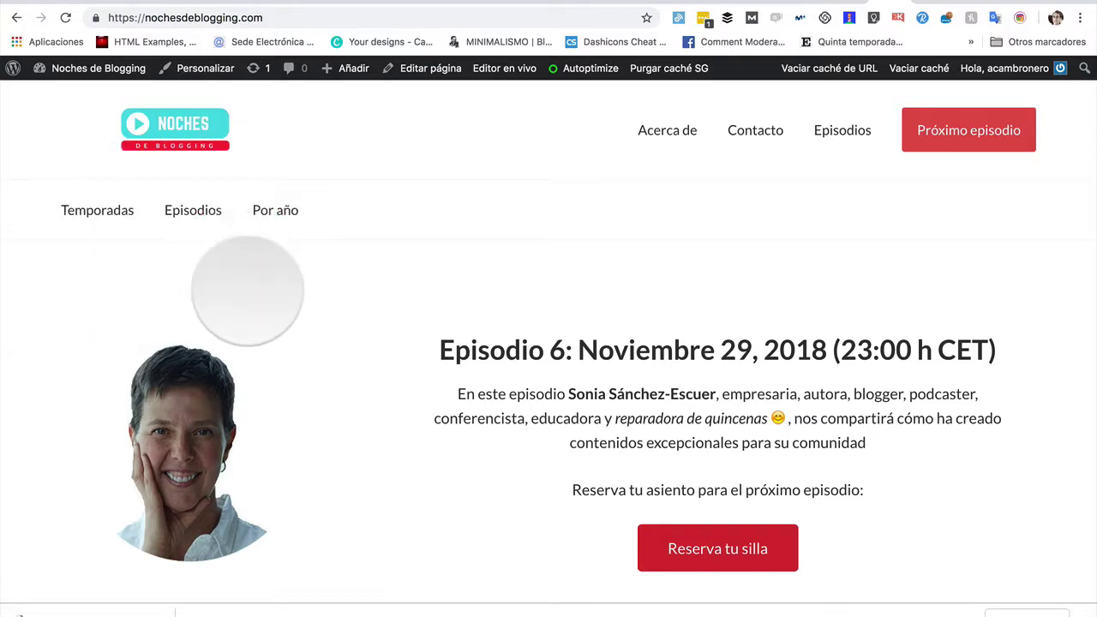
- Open the Temporadas archive from the site's secondary menu and look through the listed seasons
left_click(98, 212)
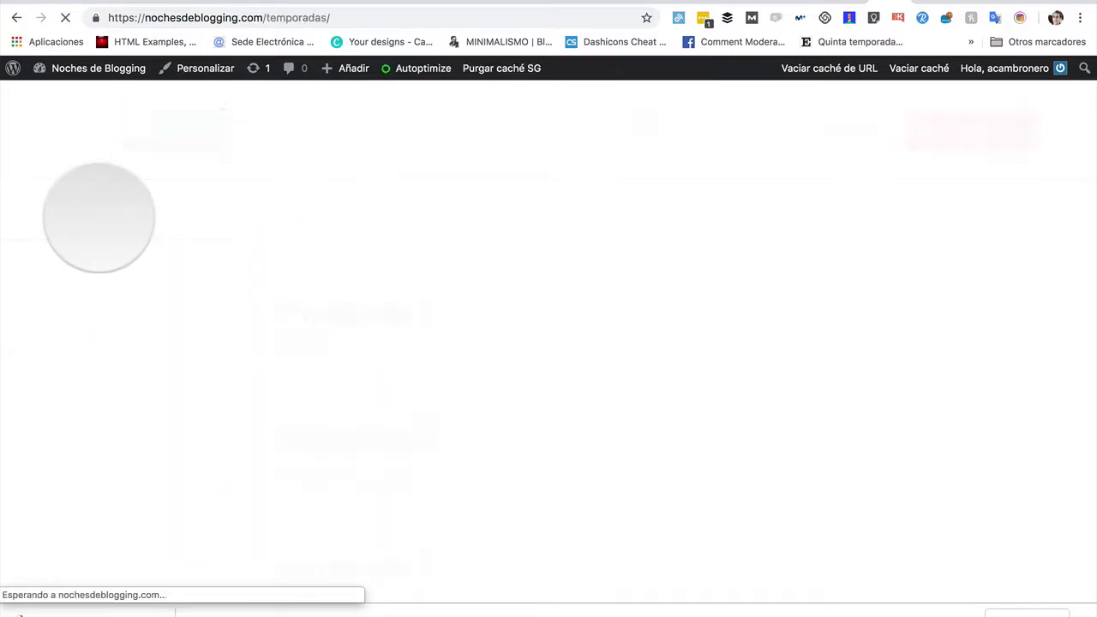
scroll(343, 463, "down", 6)
scroll(343, 463, "up", 6)
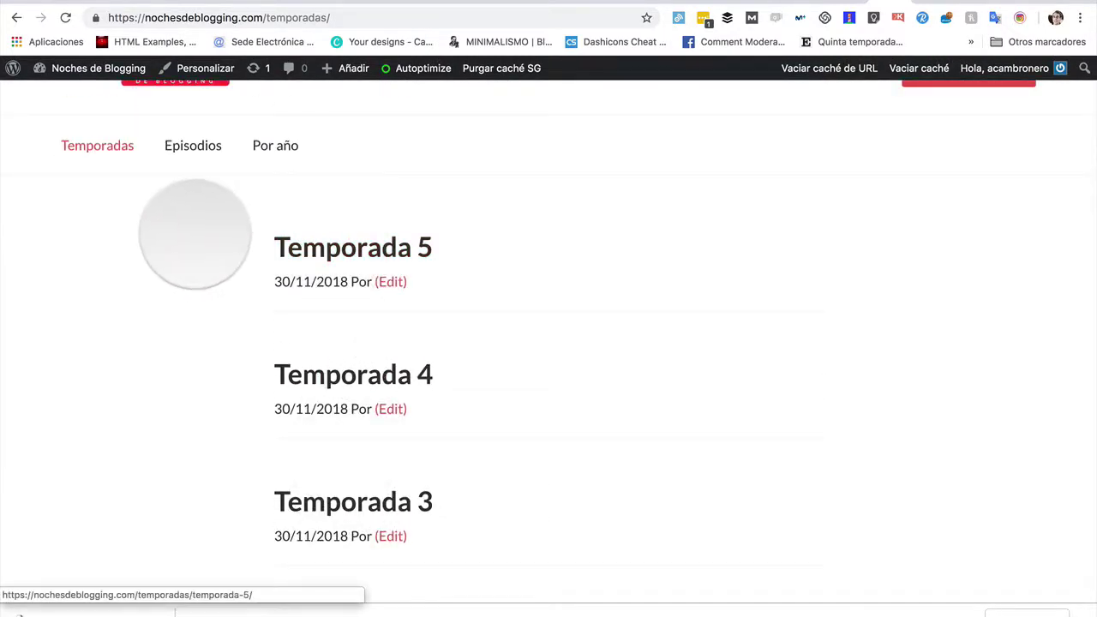
- Open the Episodios archive from the secondary menu and view the page of Episodio S05E04
left_click(193, 146)
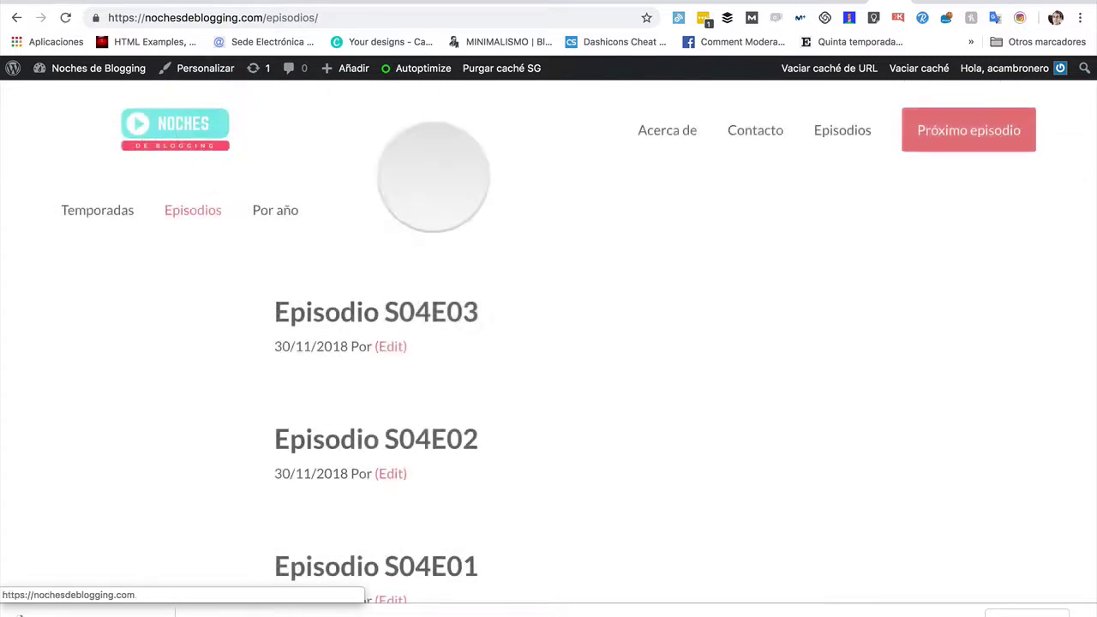
scroll(373, 448, "down", 5)
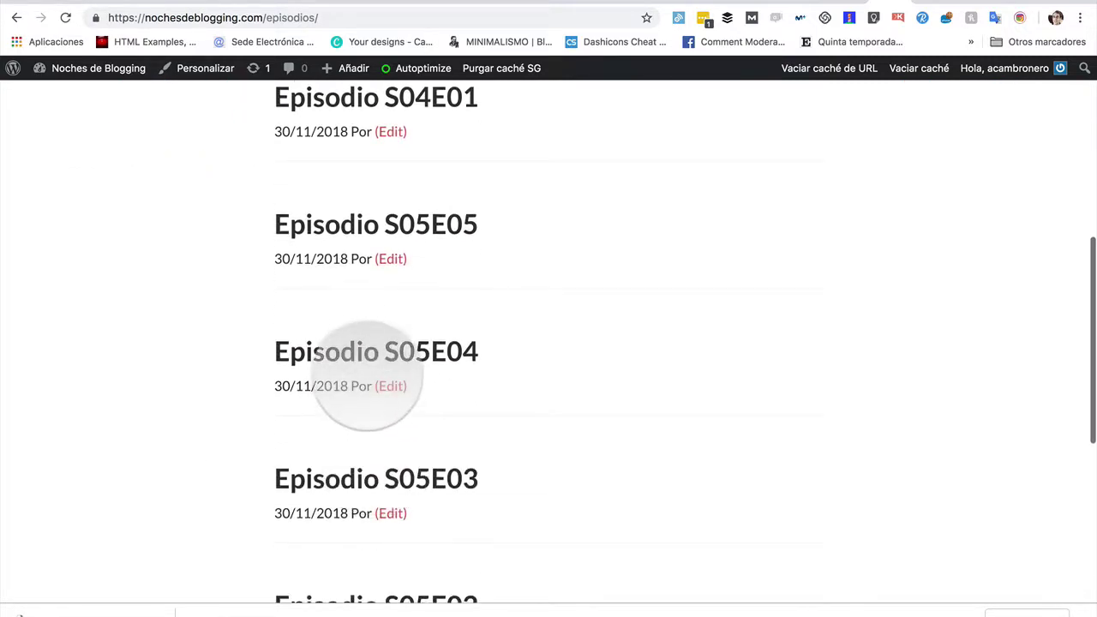
left_click(367, 353)
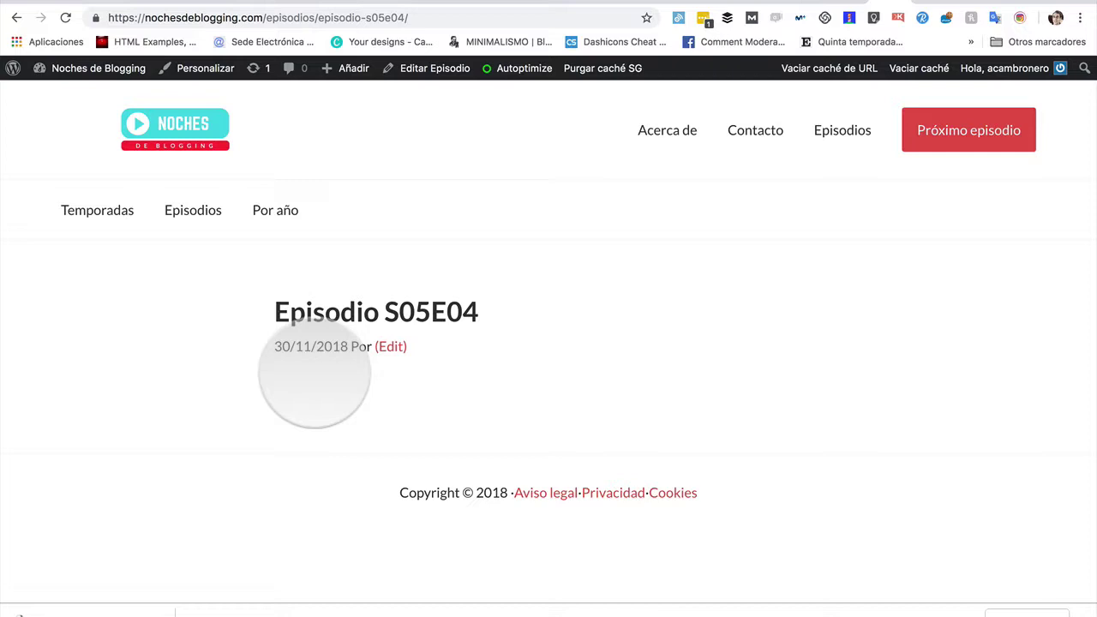
- Open the 2017 archive under Por año in the secondary menu and look through its episodes
mouse_move(278, 212)
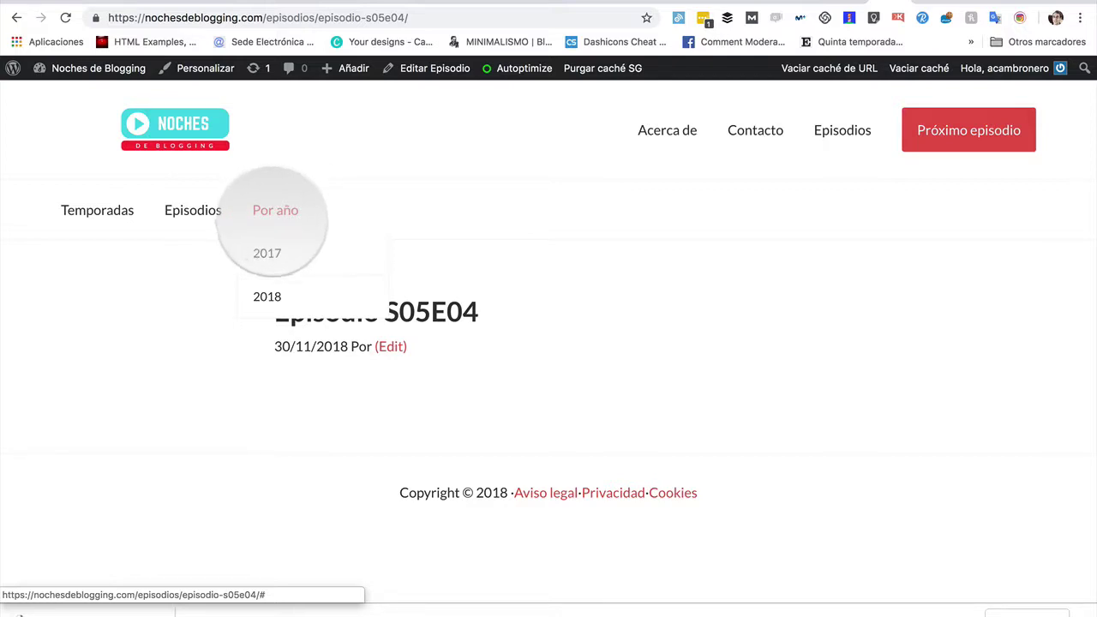
left_click(267, 214)
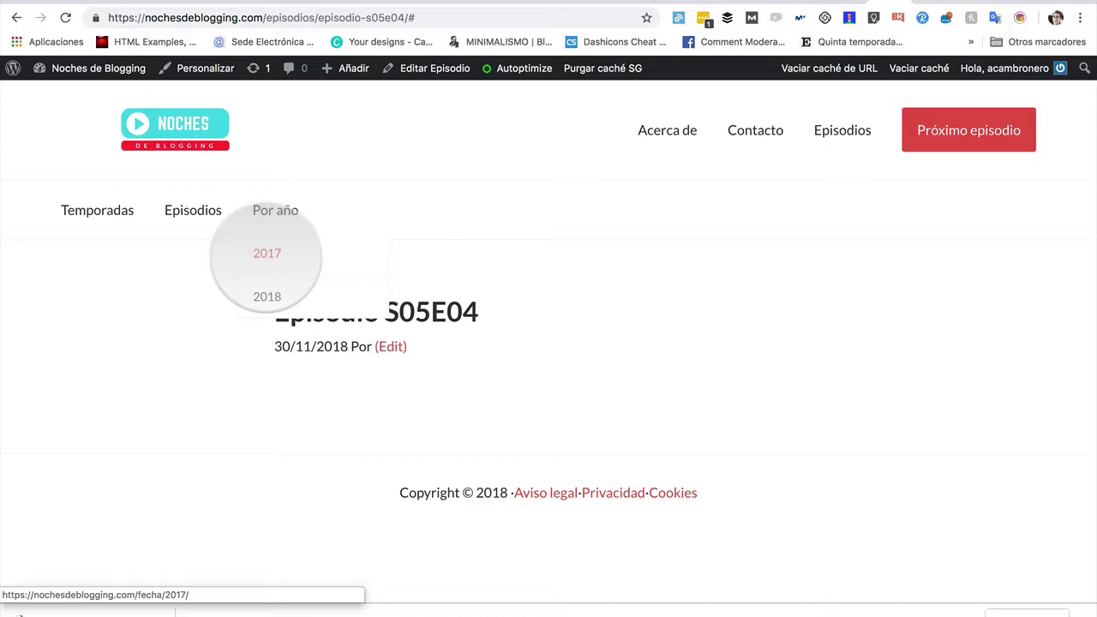
left_click(267, 254)
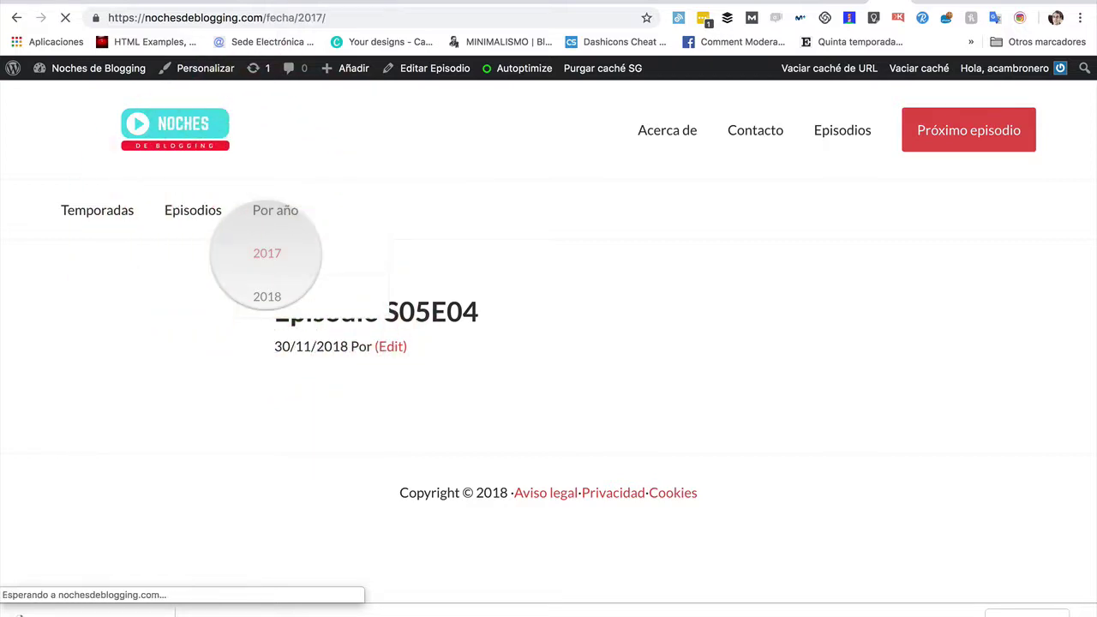
scroll(330, 283, "down", 3)
scroll(325, 232, "up", 1)
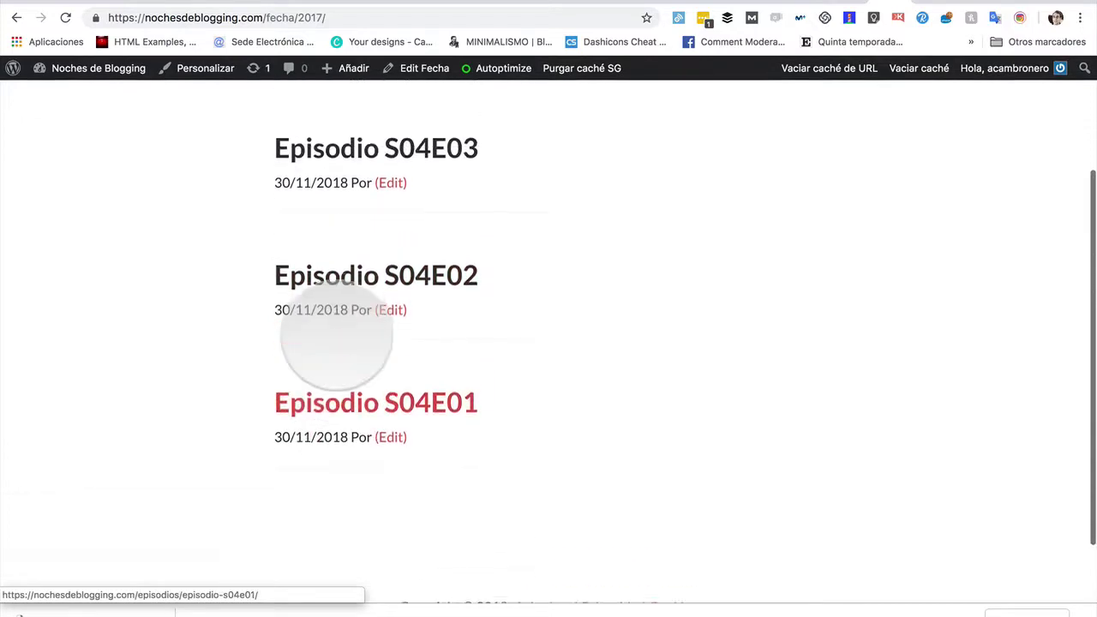
scroll(367, 220, "up", 3)
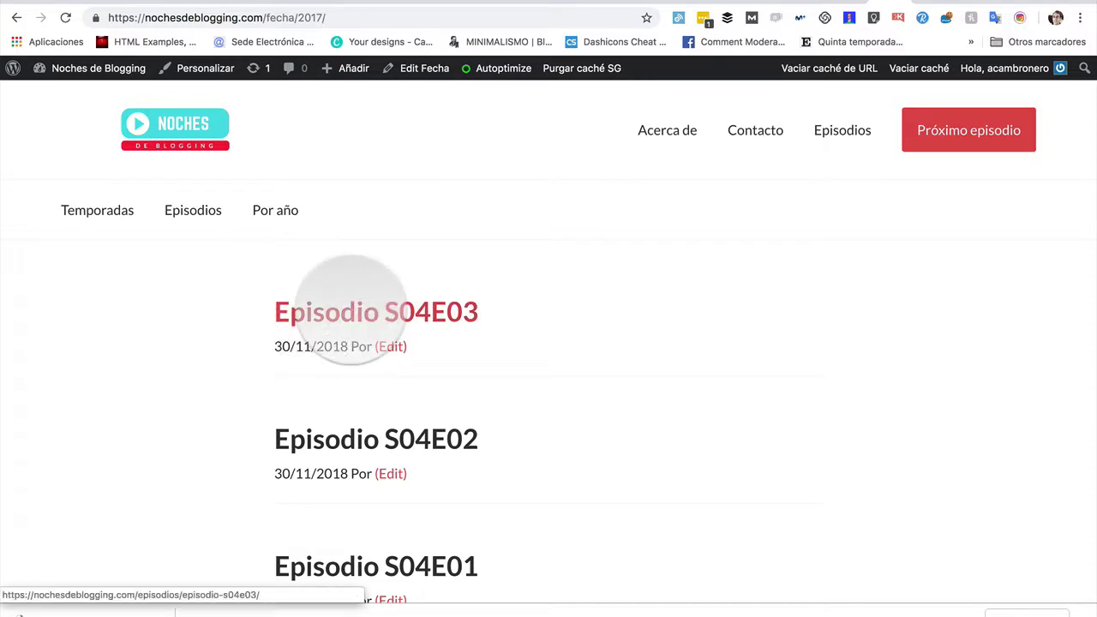
- Open the 2018 archive under Por año in the secondary menu and look through its episodes
mouse_move(278, 216)
left_click(266, 295)
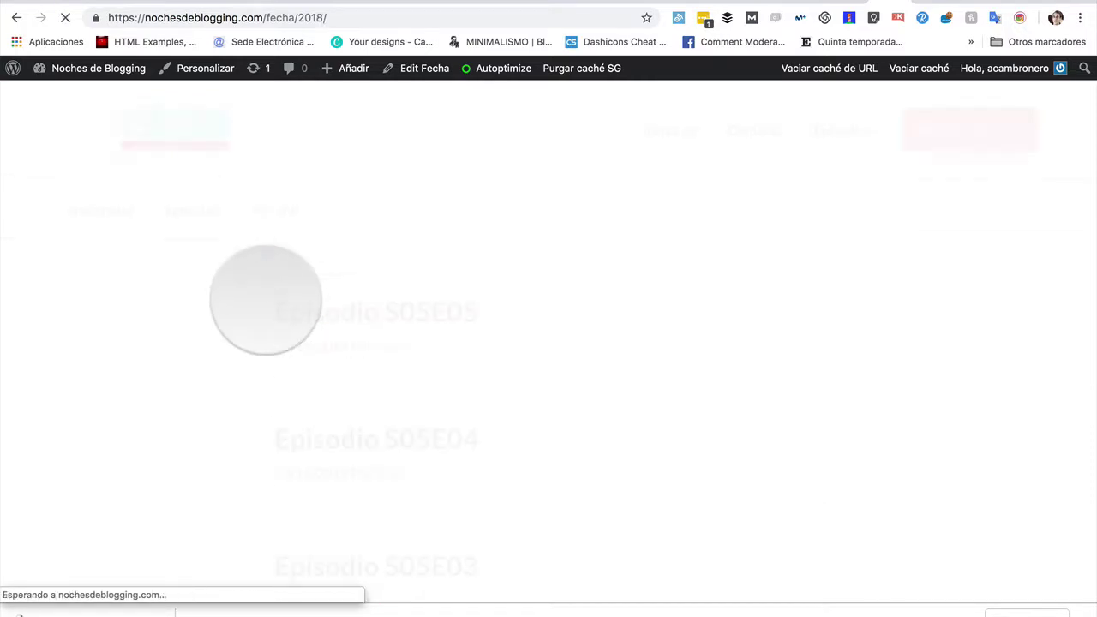
scroll(328, 437, "down", 5)
scroll(328, 436, "up", 5)
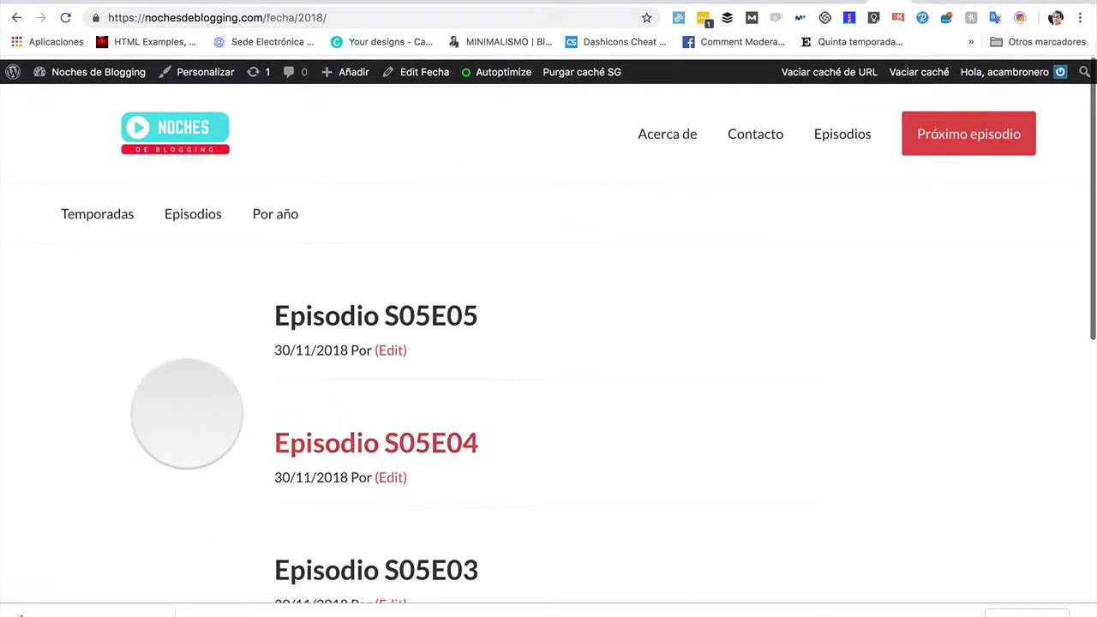